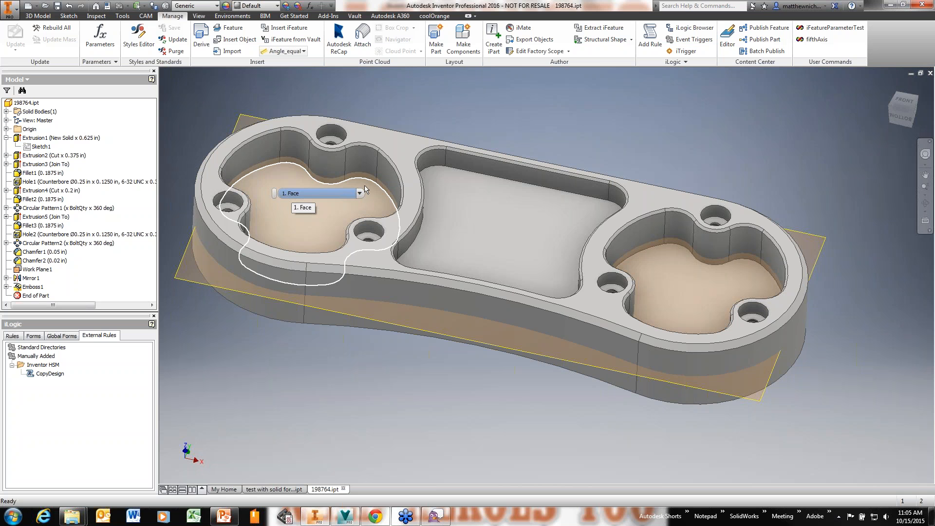
# Step: Review the custom iProperties of part 198764.ipt and close the properties
pyautogui.keyDown('shift'); pyautogui.moveTo(365, 186); pyautogui.dragTo(446, 237, button='middle'); pyautogui.keyUp('shift')
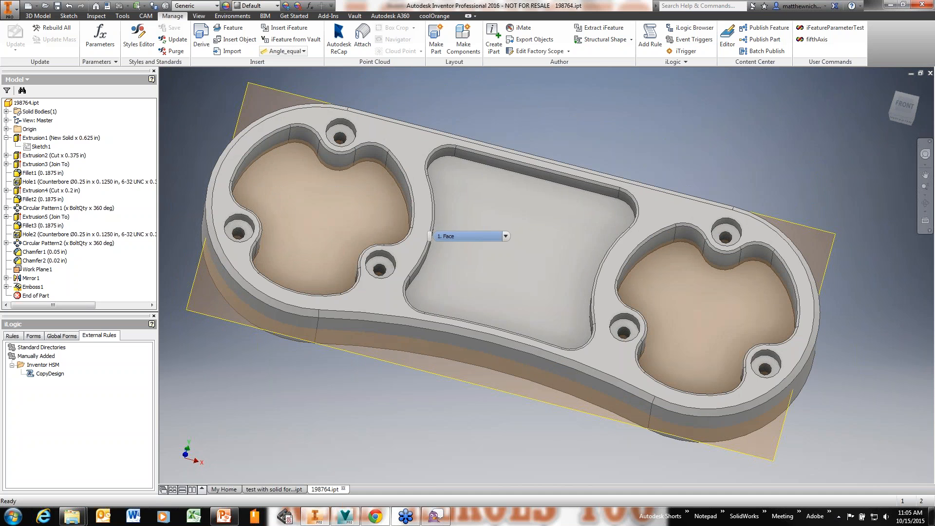
pyautogui.keyDown('shift'); pyautogui.moveTo(328, 209); pyautogui.dragTo(441, 242, button='middle'); pyautogui.keyUp('shift')
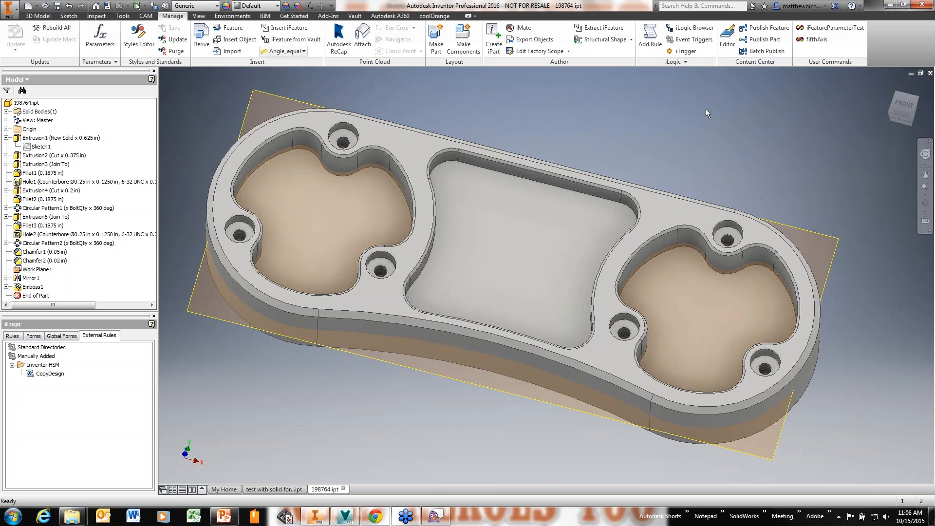
pyautogui.click(107, 6)
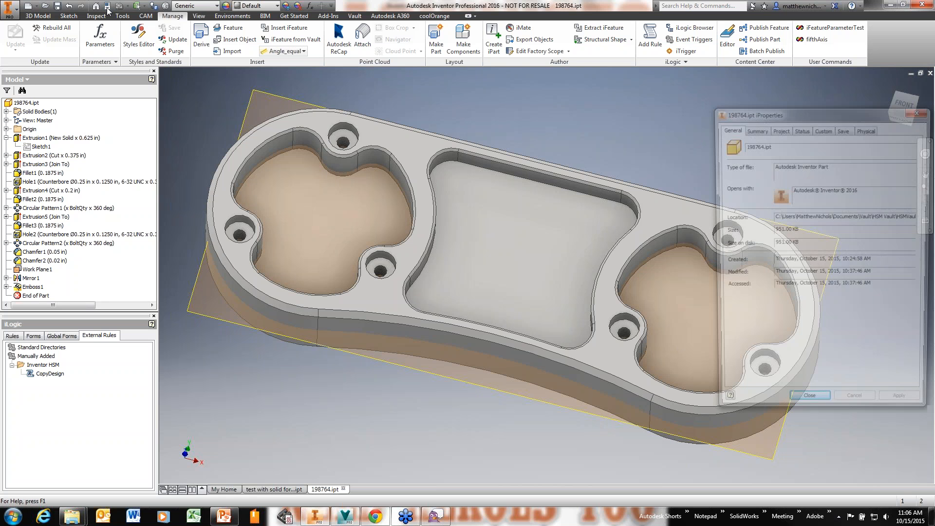
pyautogui.moveTo(837, 112); pyautogui.dragTo(562, 95)
pyautogui.click(547, 112)
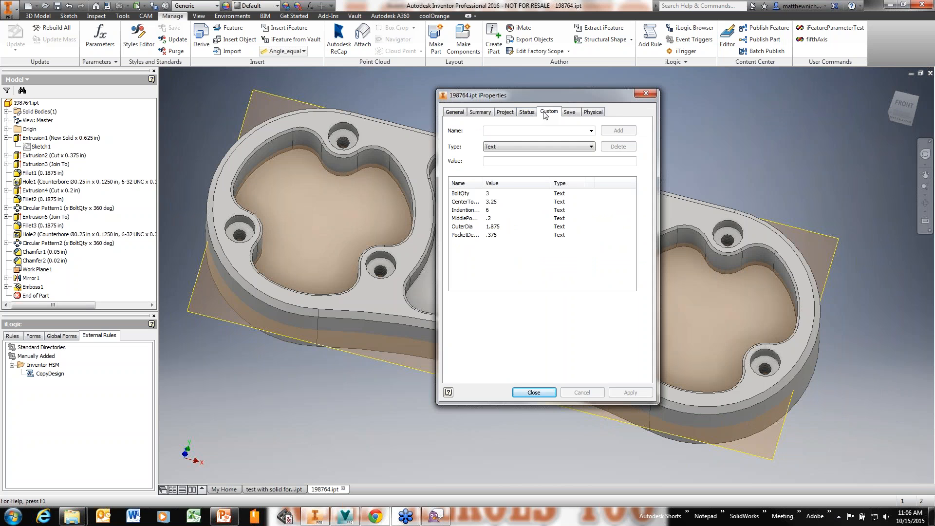
pyautogui.click(646, 94)
# Step: Open the external iLogic rule CopyDesign, review its code and close it
pyautogui.rightClick(54, 373)
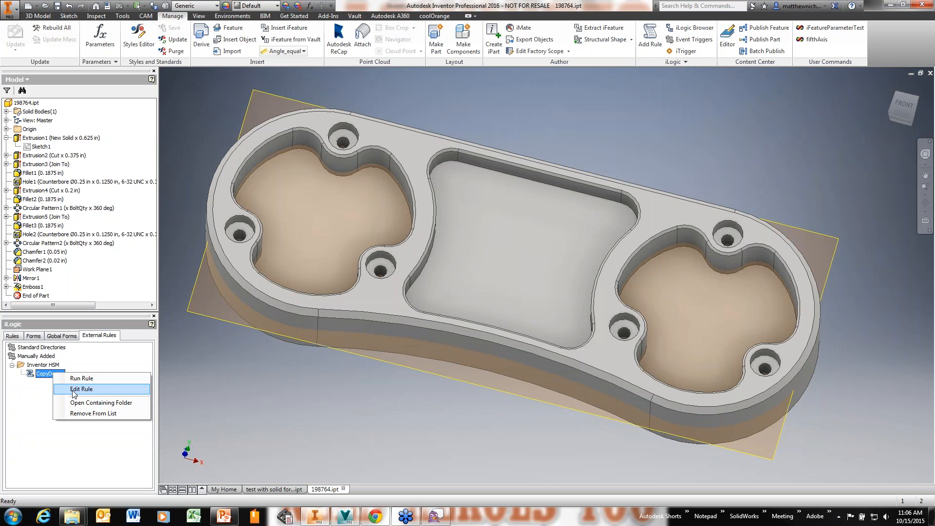
pyautogui.click(74, 390)
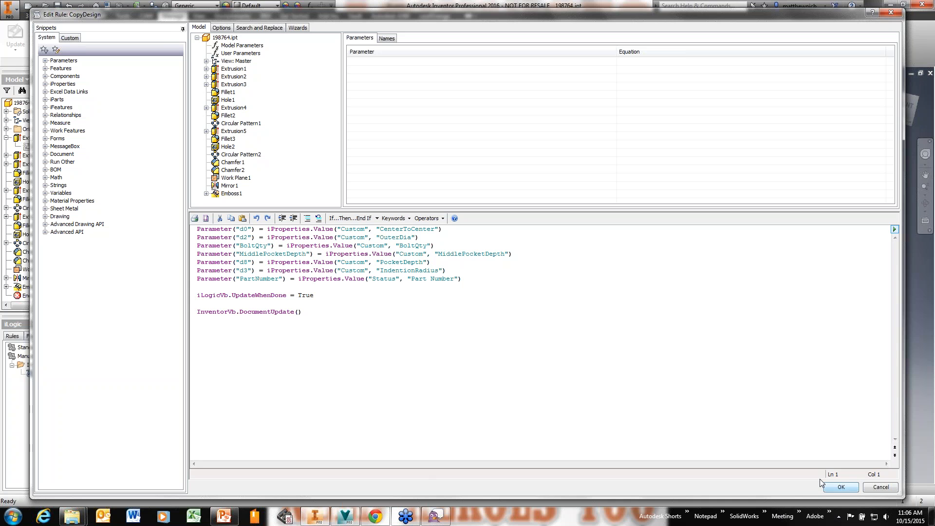
pyautogui.click(831, 487)
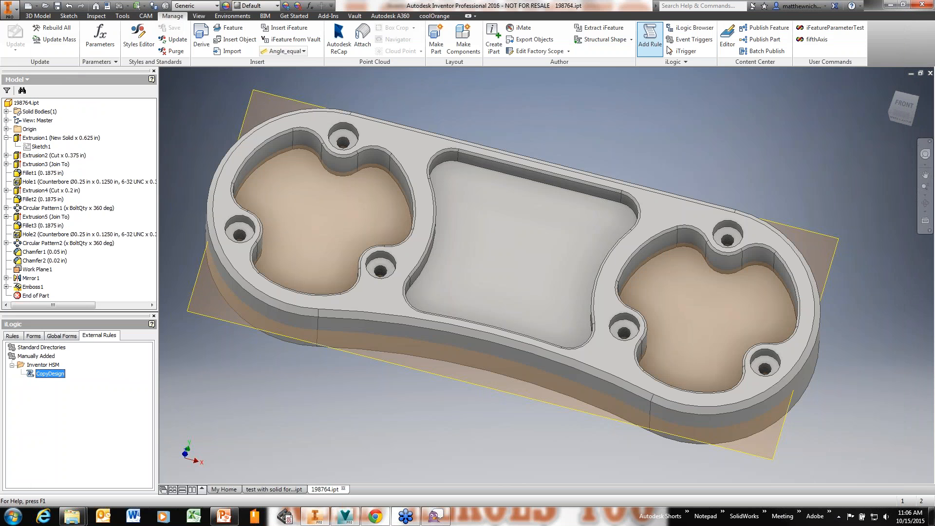
# Step: Set the external CopyDesign rule to run on Any Model Parameter Change in the iLogic event triggers
pyautogui.click(687, 41)
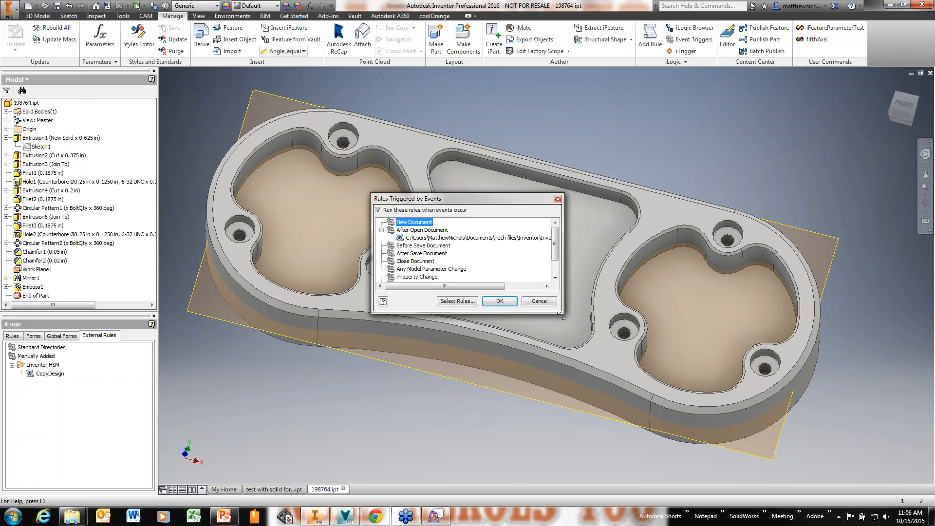
pyautogui.moveTo(559, 316); pyautogui.dragTo(564, 378)
pyautogui.click(429, 230)
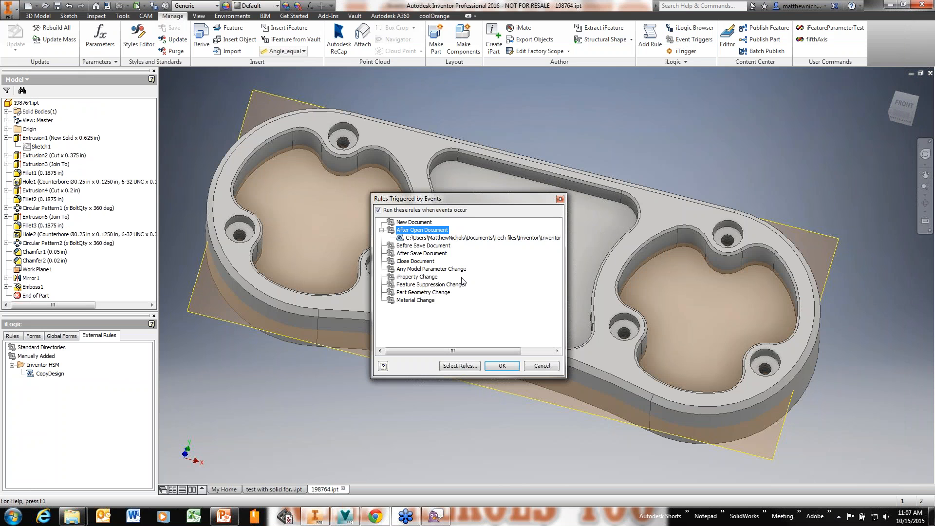
pyautogui.click(418, 270)
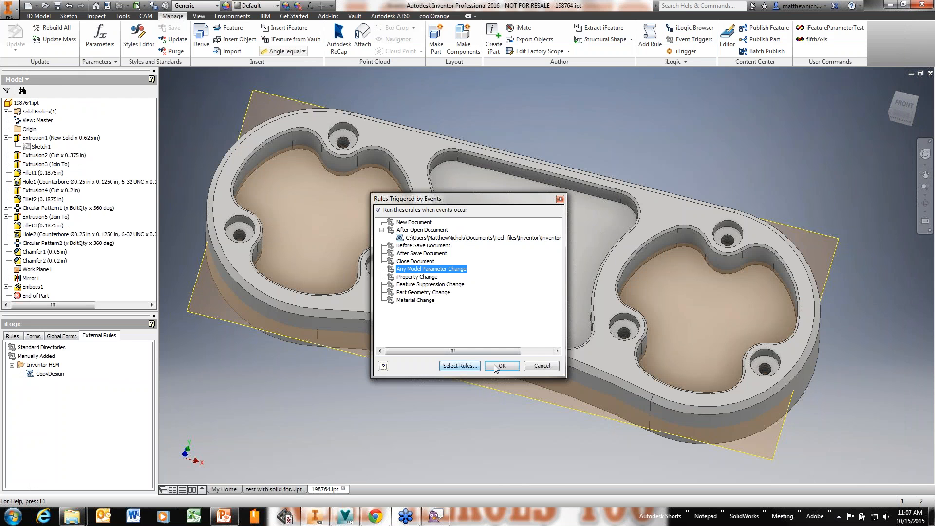
pyautogui.click(452, 366)
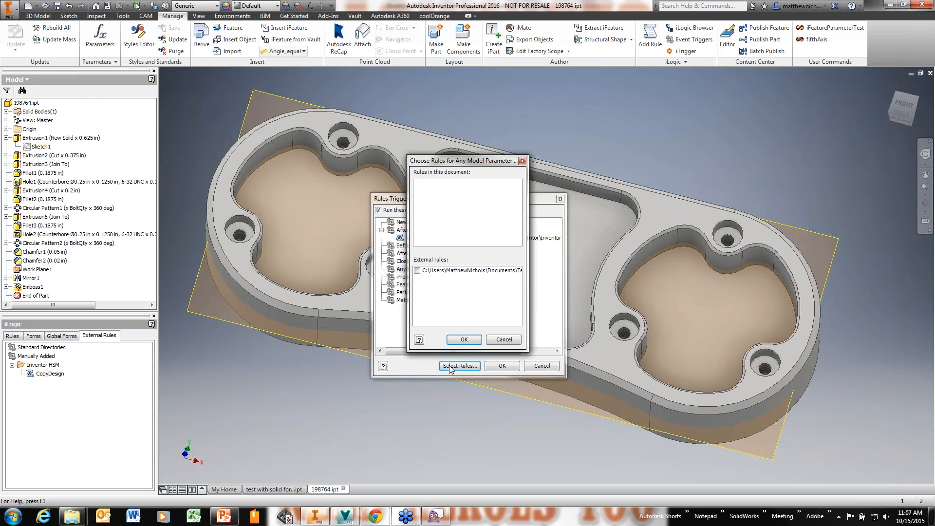
pyautogui.click(417, 270)
pyautogui.click(464, 339)
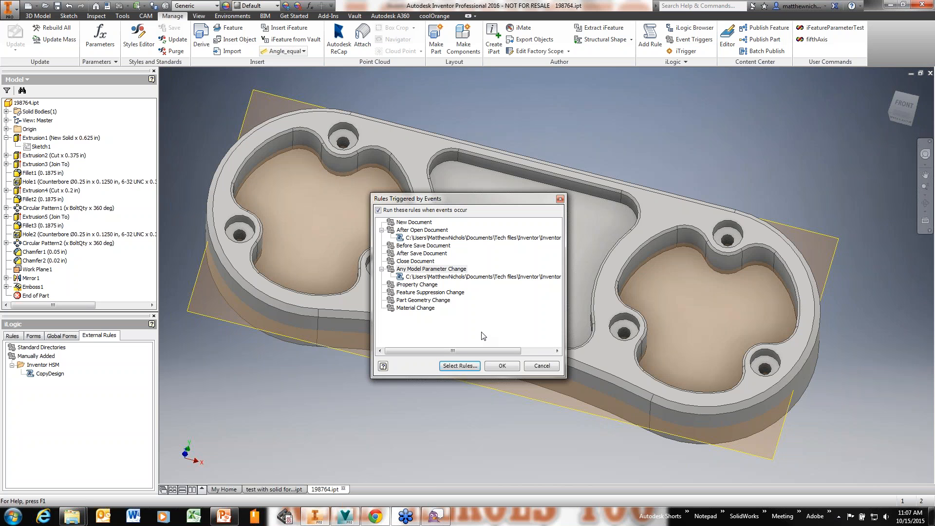
pyautogui.click(502, 366)
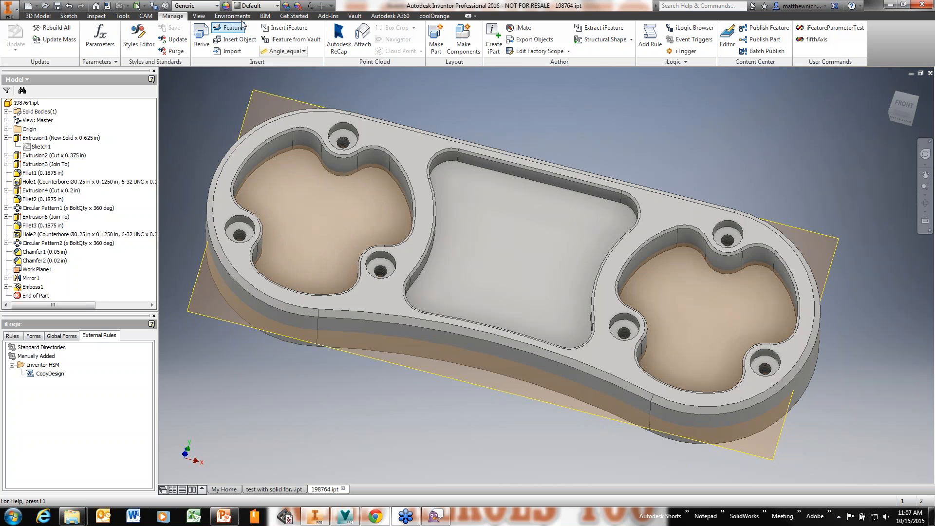
# Step: Start checking 198764.ipt in to Vault and agree to save the part
pyautogui.click(356, 16)
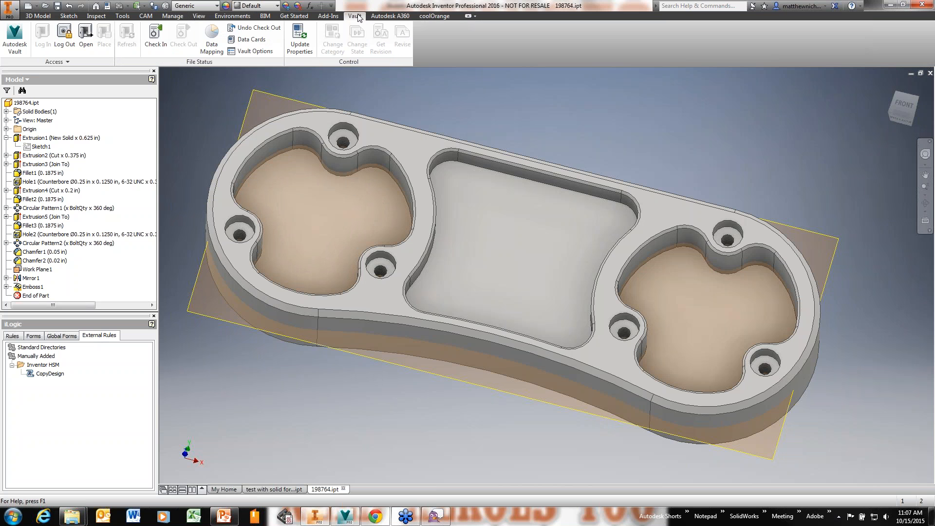
pyautogui.click(161, 46)
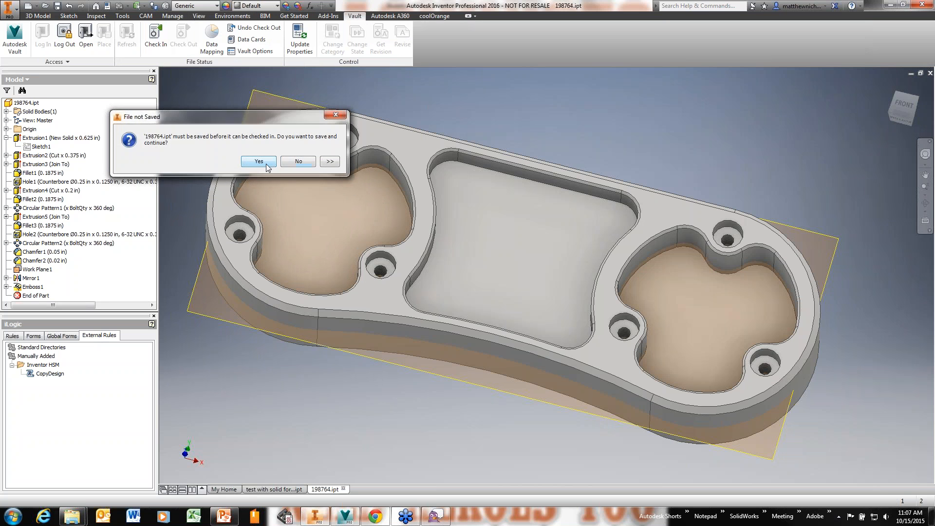
pyautogui.click(259, 162)
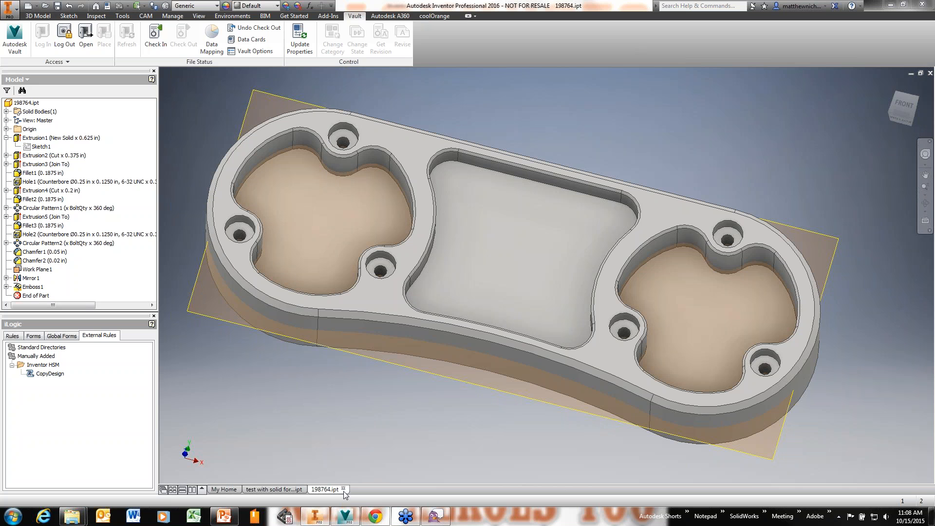
pyautogui.click(376, 521)
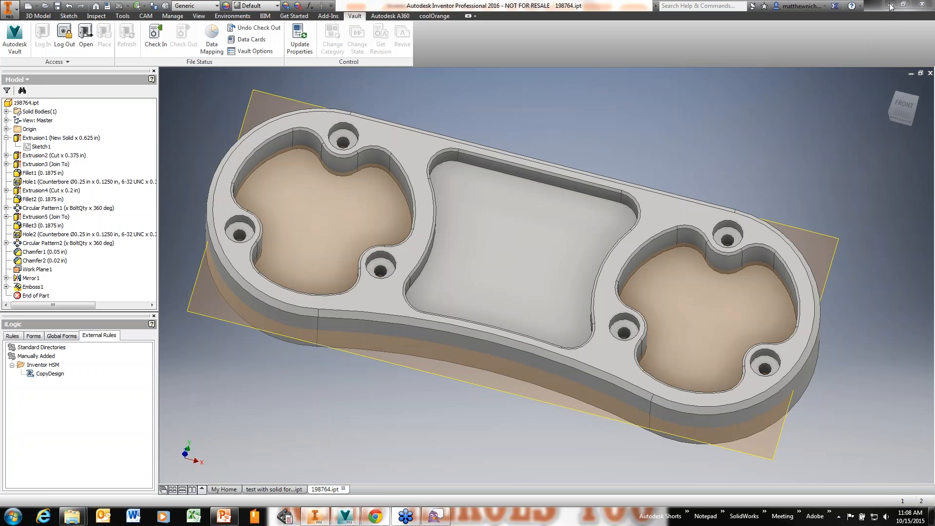
pyautogui.click(931, 516)
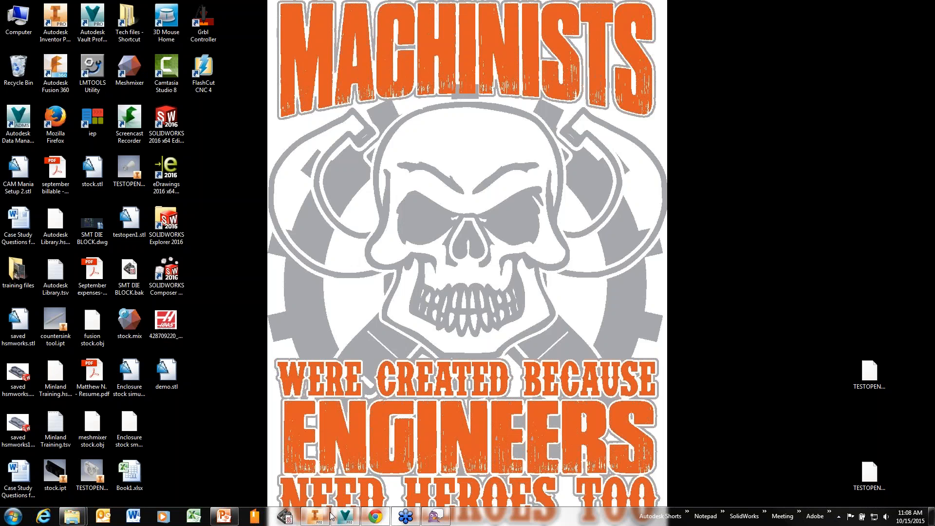
pyautogui.click(316, 516)
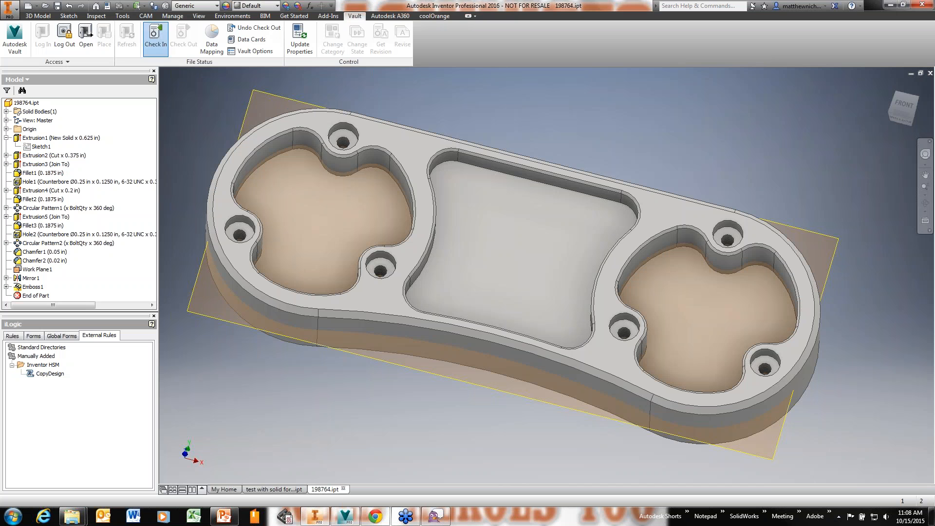
# Step: Show the Vault browser and check in 198764.ipt without keeping it checked out or adding a comment
pyautogui.click(15, 80)
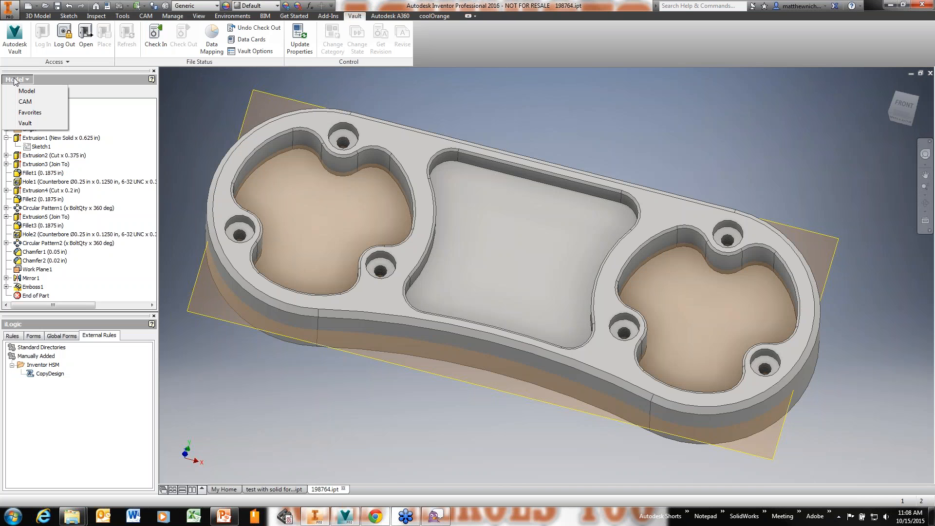
pyautogui.click(25, 123)
pyautogui.rightClick(38, 112)
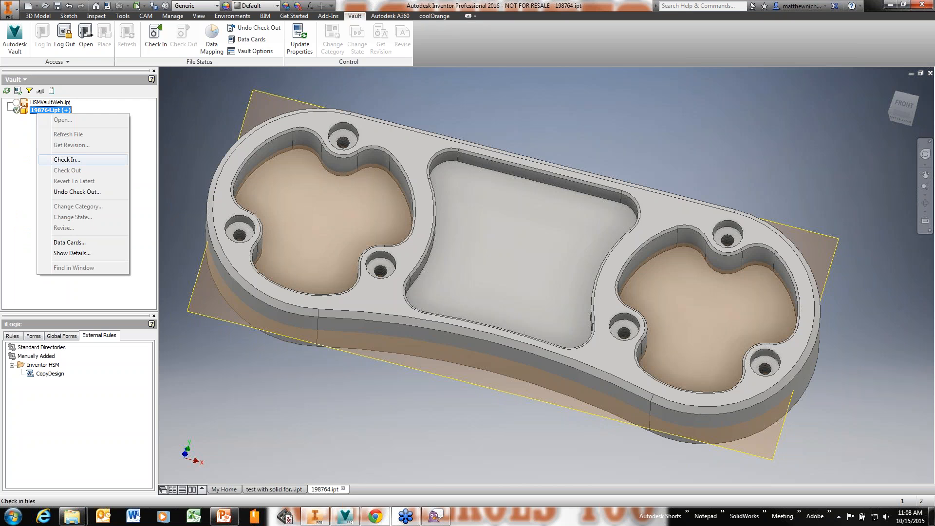
pyautogui.click(66, 159)
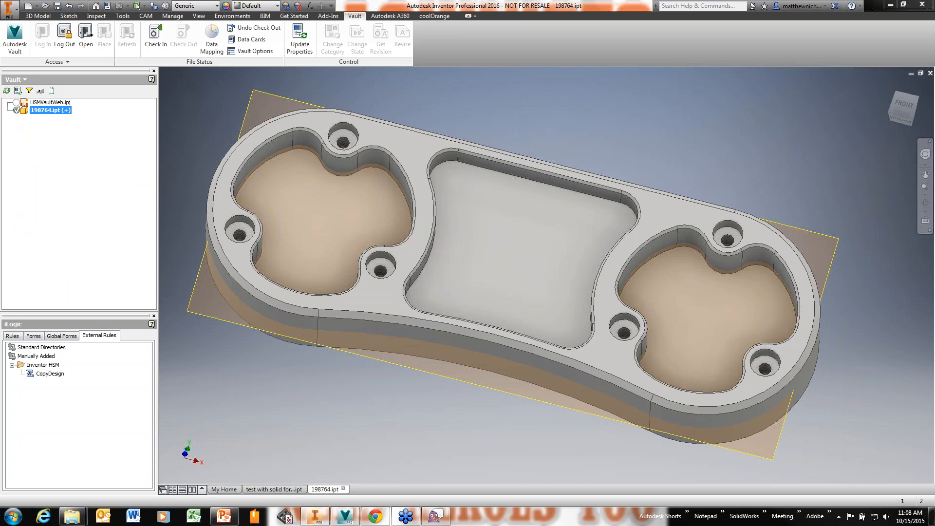
pyautogui.moveTo(934, 139); pyautogui.dragTo(360, 95)
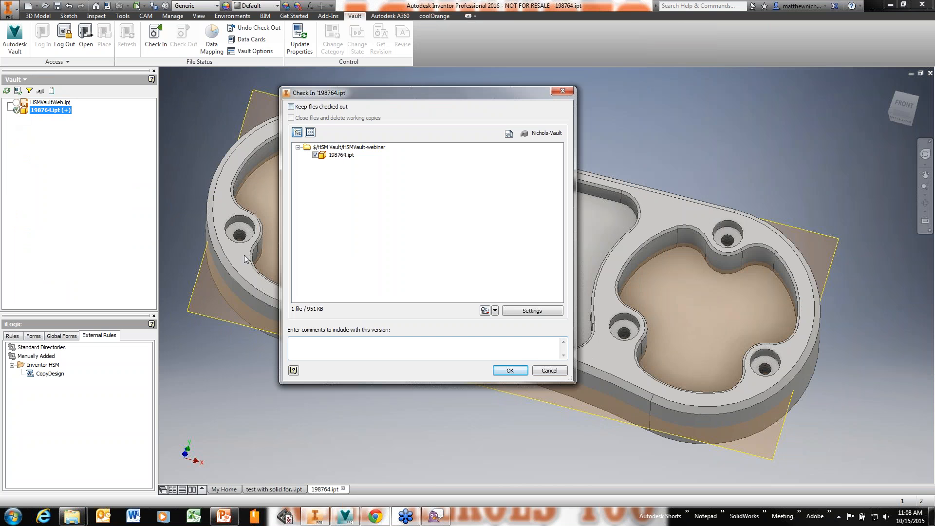
pyautogui.click(510, 370)
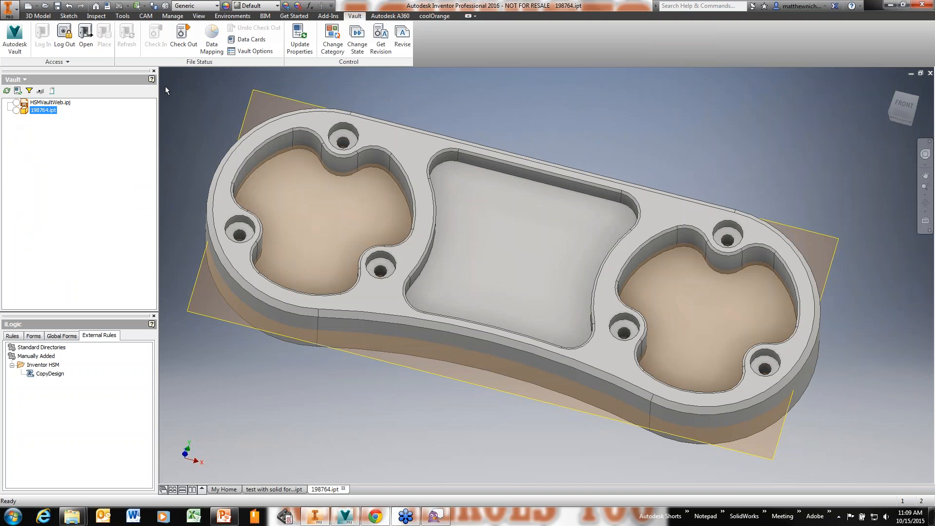
# Step: Show the CAM operations, inspect both setups and try to edit Setup1 while declining check-out for all files
pyautogui.click(16, 79)
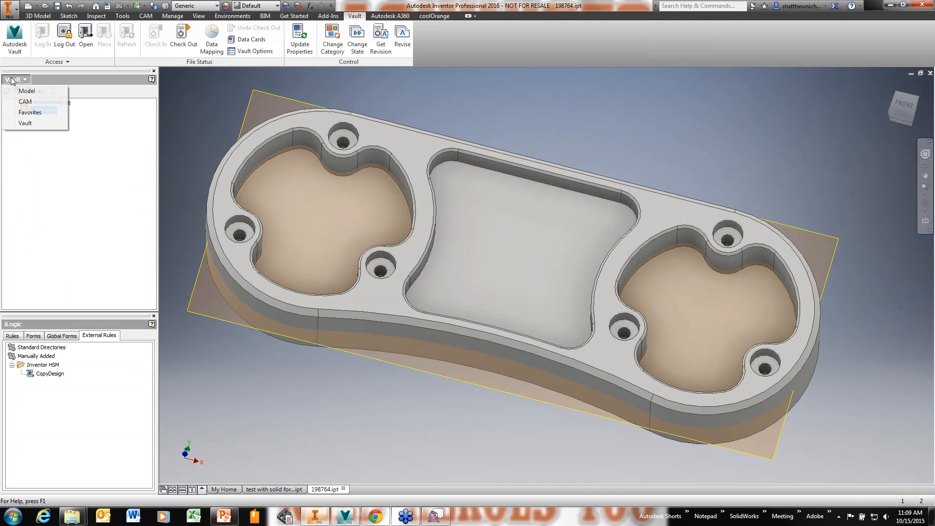
pyautogui.click(16, 103)
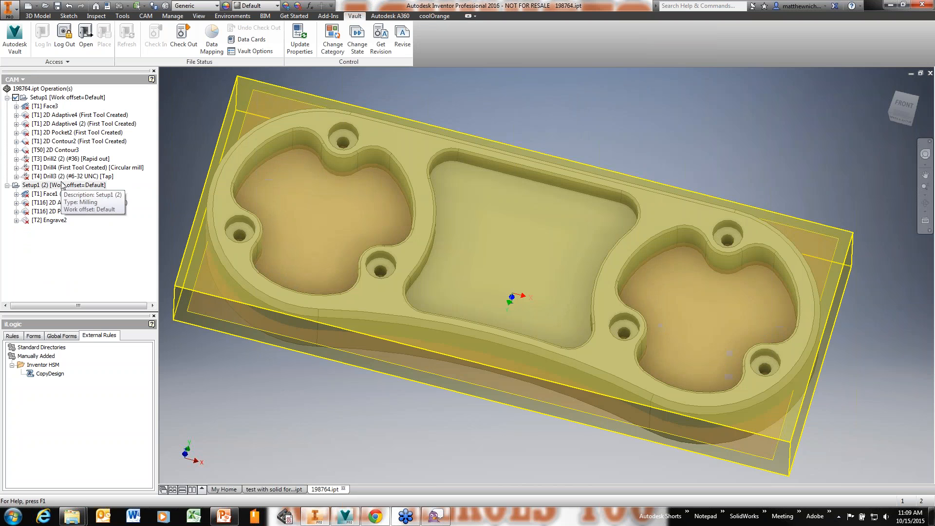
pyautogui.click(62, 184)
pyautogui.click(56, 98)
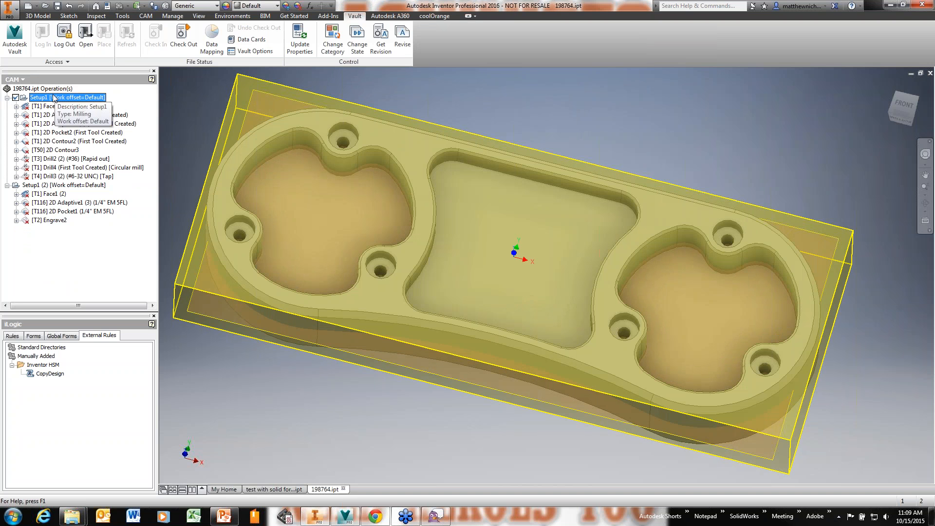
pyautogui.doubleClick(56, 98)
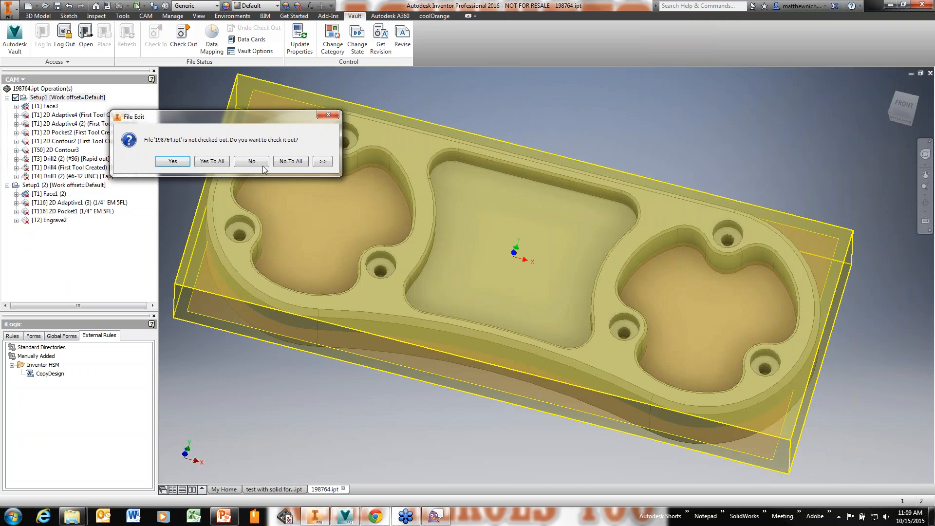
pyautogui.click(289, 162)
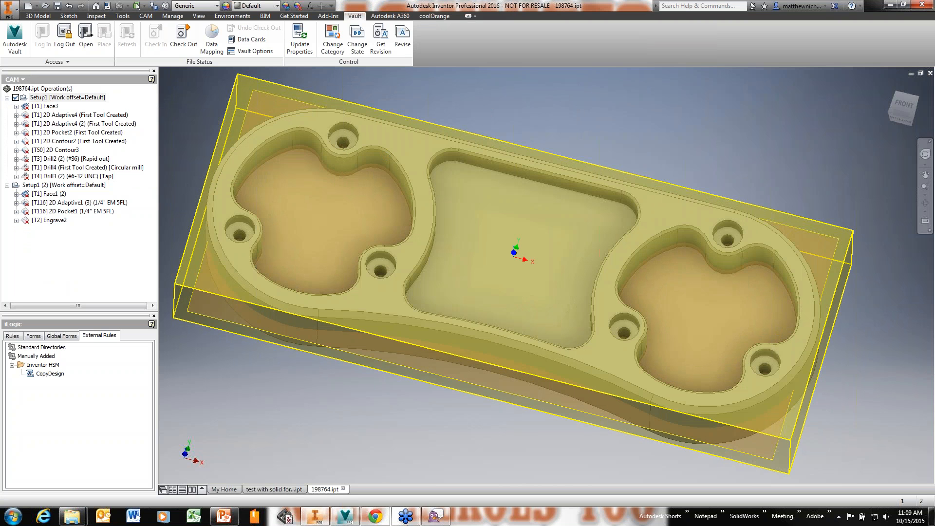
# Step: Switch to Autodesk Vault Professional and view the lifecycle states of the CAD Consulting Release Process definition in the Vault settings
pyautogui.click(342, 519)
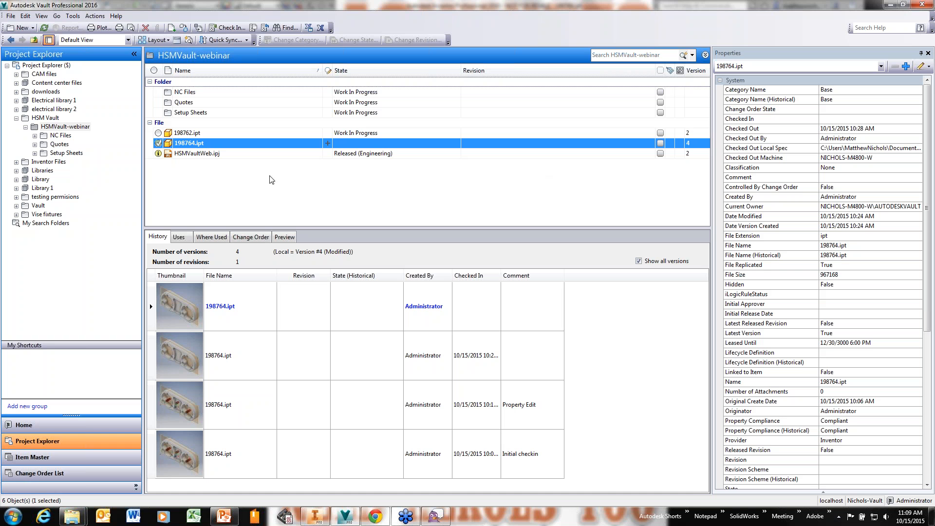
pyautogui.click(69, 17)
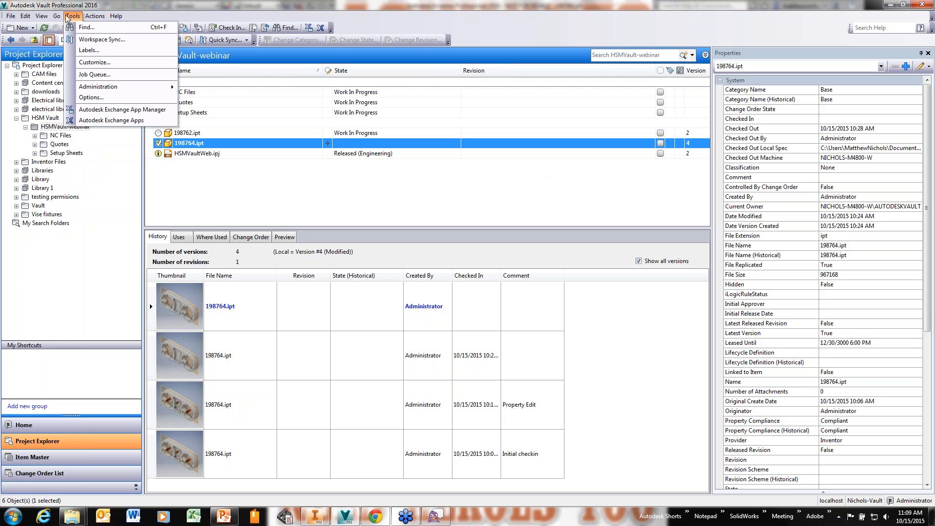
pyautogui.moveTo(93, 87)
pyautogui.click(228, 89)
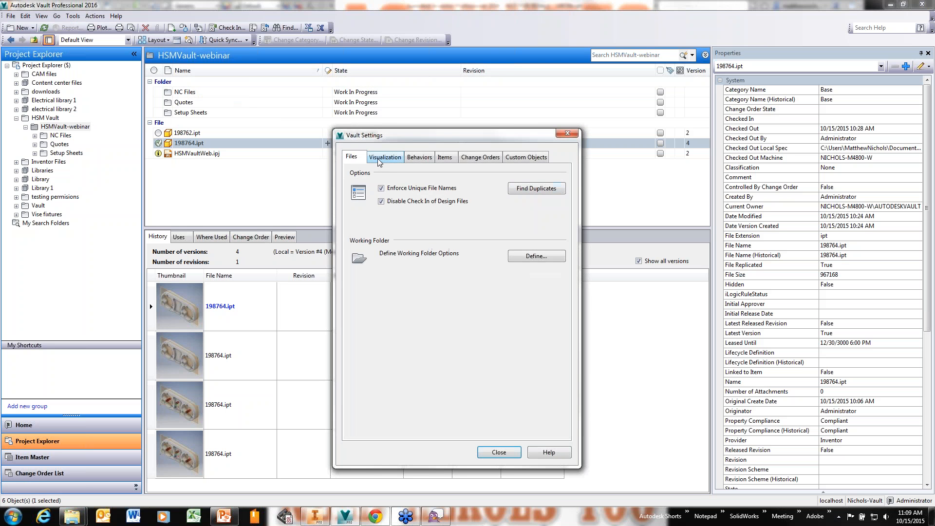
pyautogui.click(412, 158)
pyautogui.click(520, 190)
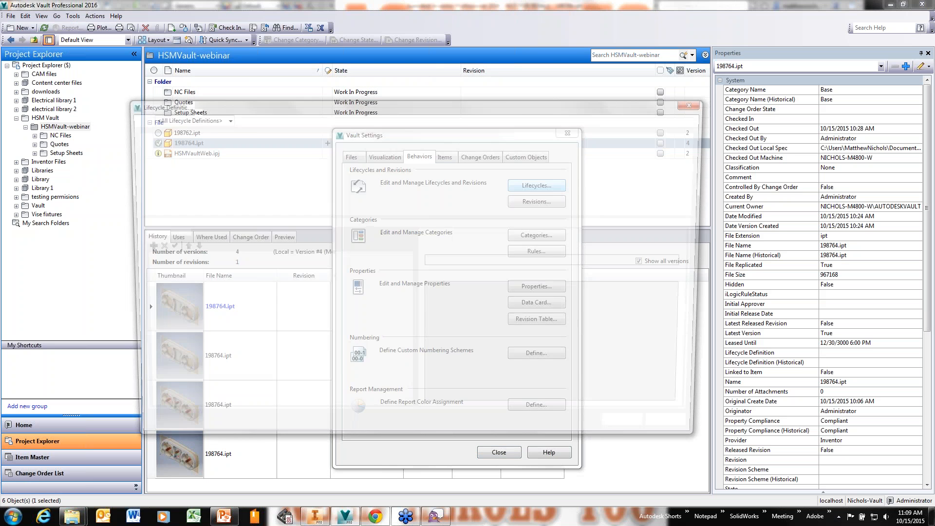
pyautogui.moveTo(697, 168); pyautogui.dragTo(685, 197)
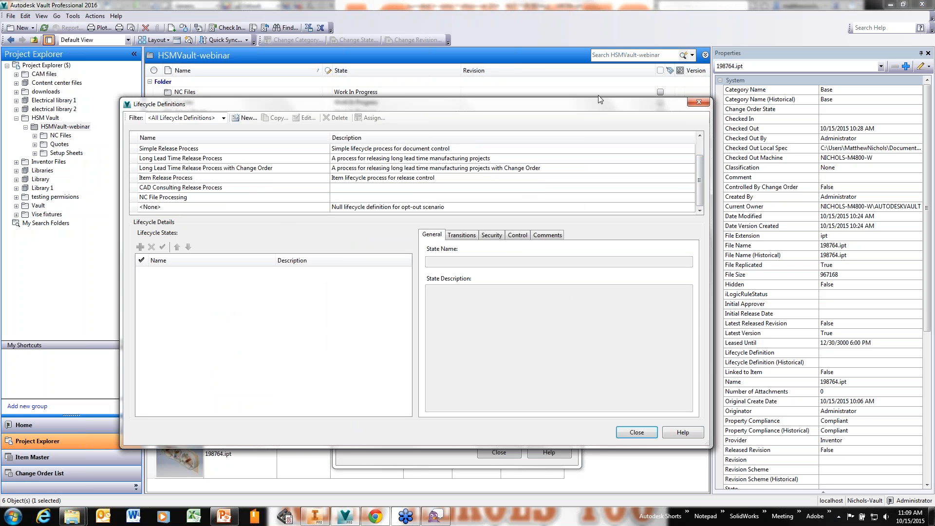
pyautogui.click(212, 191)
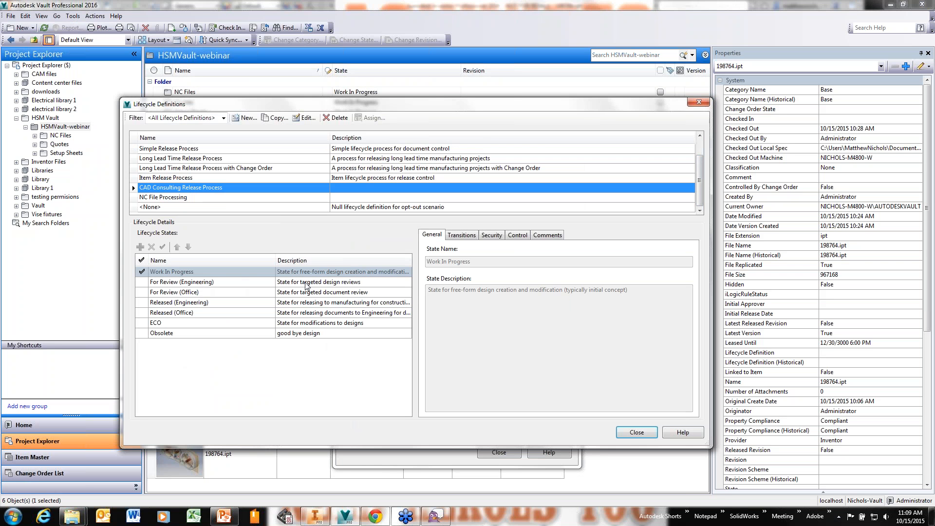
# Step: Compare the lifecycle states of the NC File Processing and CAD Consulting Release Process definitions
pyautogui.click(184, 198)
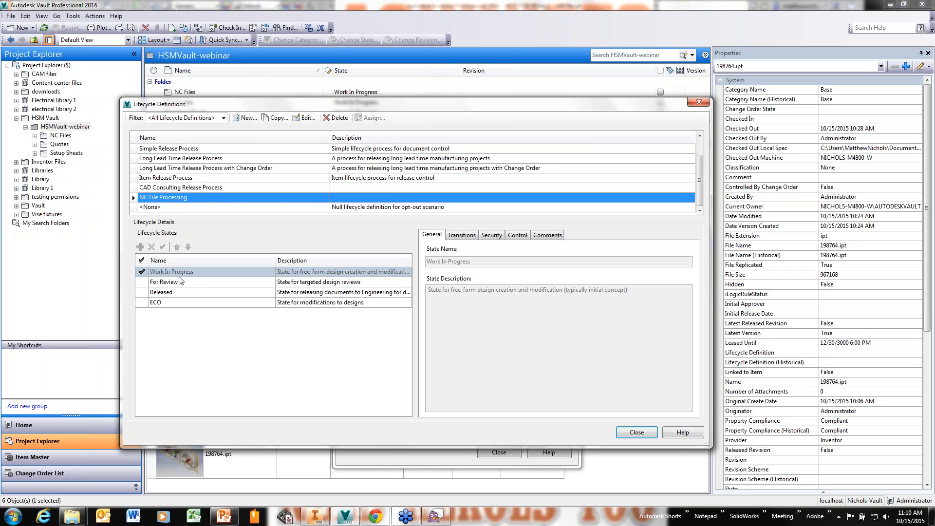
pyautogui.click(153, 187)
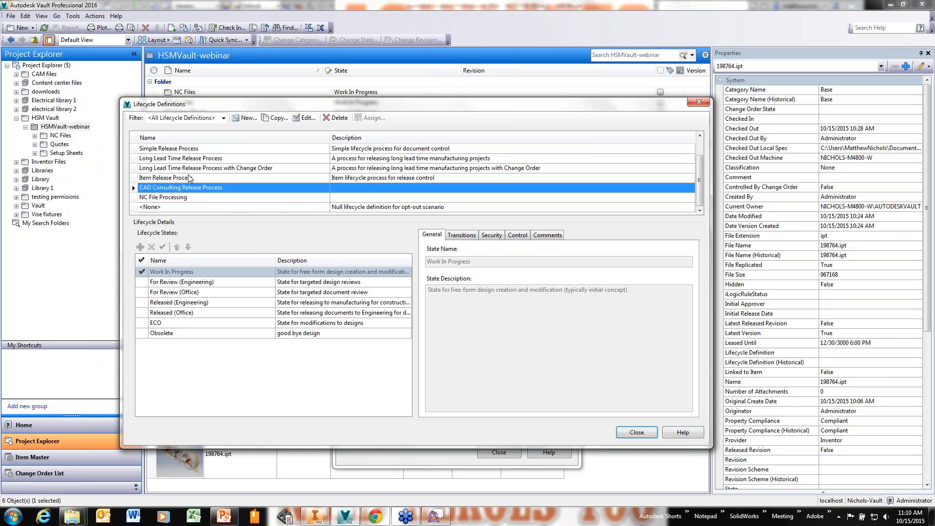
pyautogui.click(186, 200)
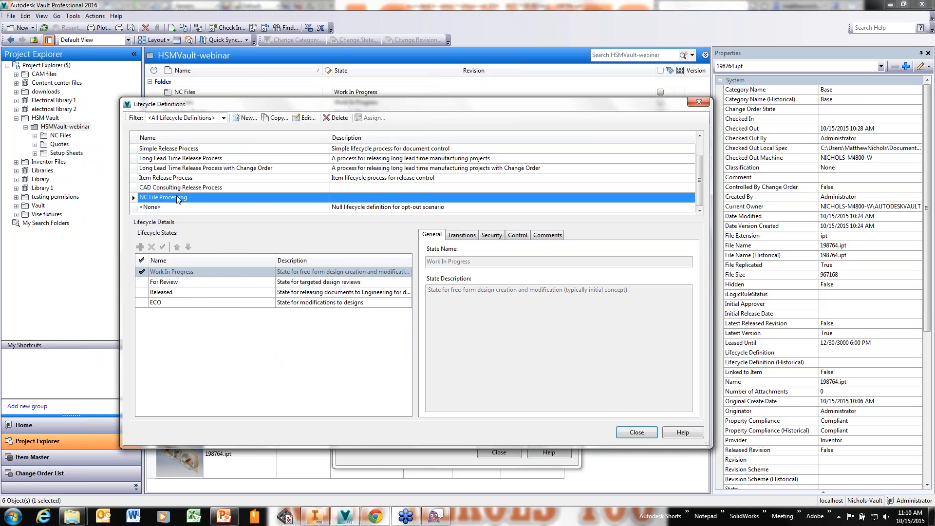
# Step: Review each role's Work In Progress security permissions in the NC File Processing definition, including Engineer, Consumer and Machinist, and close the lifecycle definitions
pyautogui.click(498, 236)
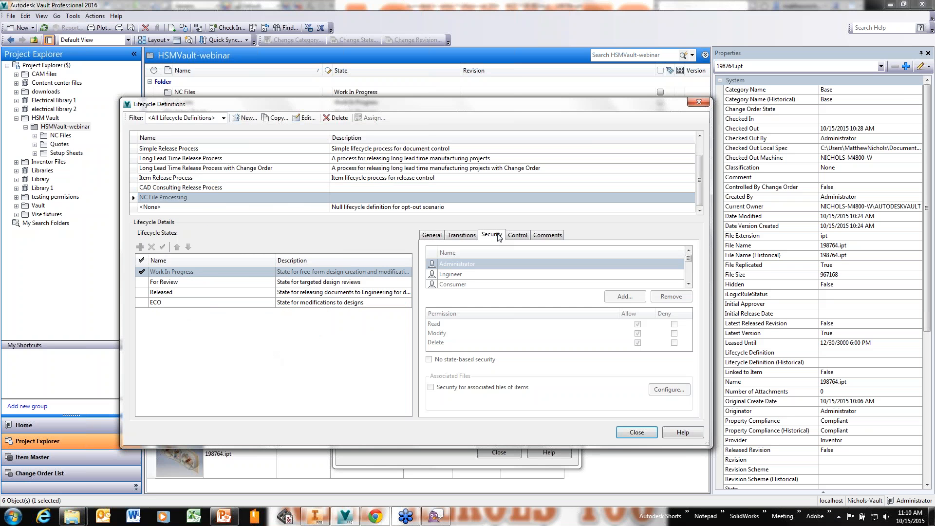
pyautogui.click(303, 118)
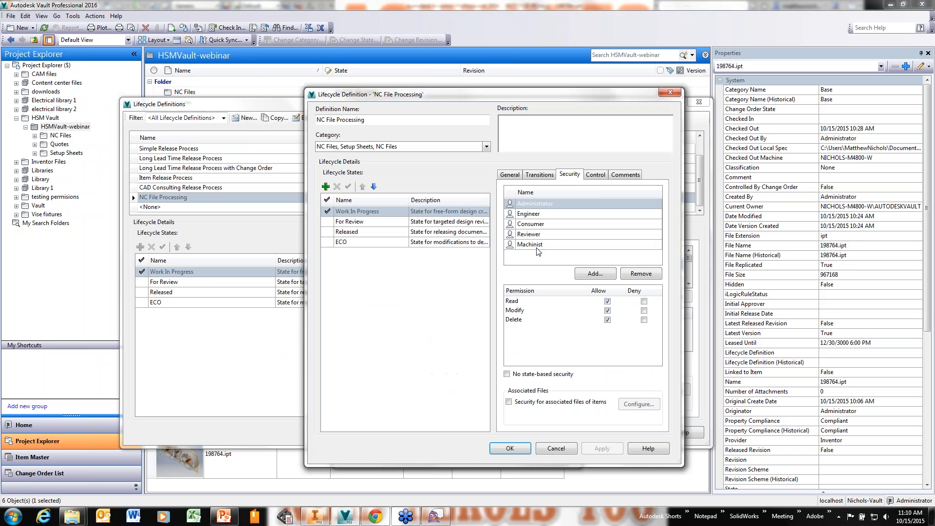
pyautogui.click(539, 214)
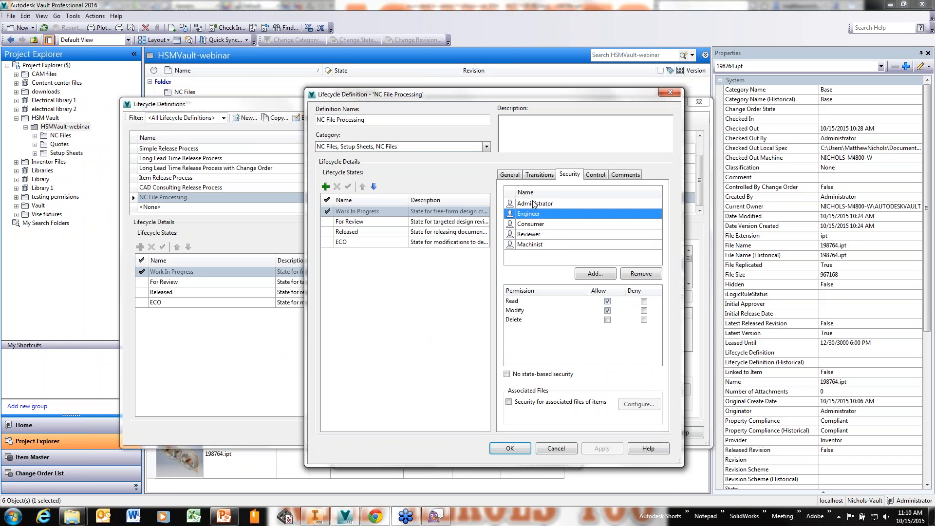
pyautogui.click(540, 225)
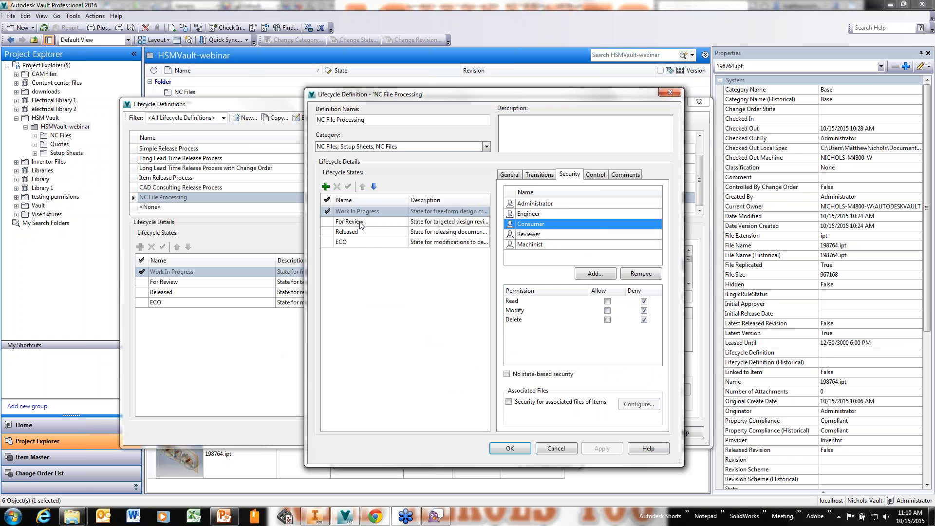
pyautogui.click(535, 237)
pyautogui.click(530, 227)
pyautogui.click(530, 245)
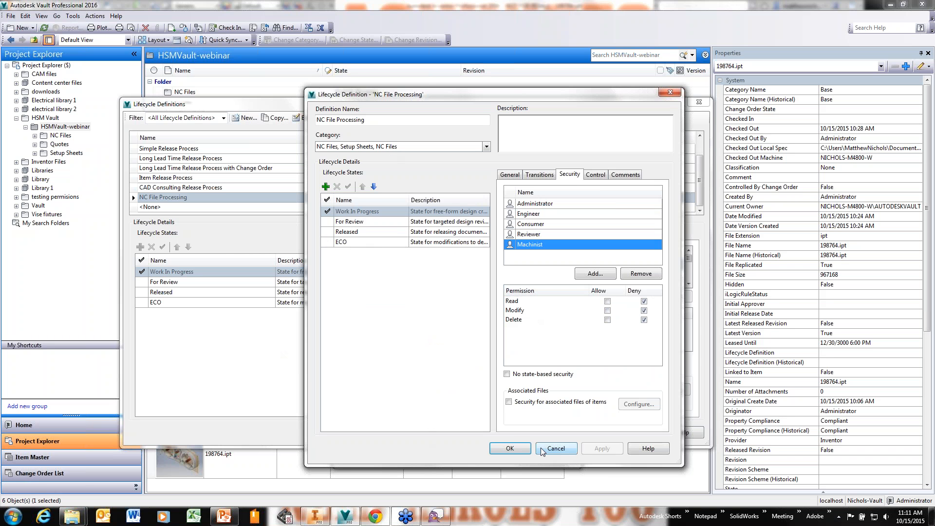
pyautogui.click(517, 176)
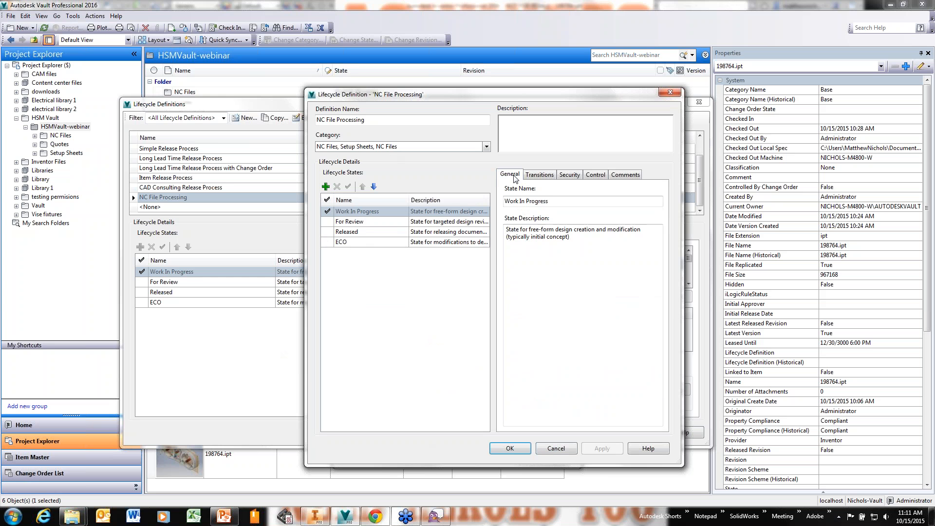
pyautogui.click(510, 448)
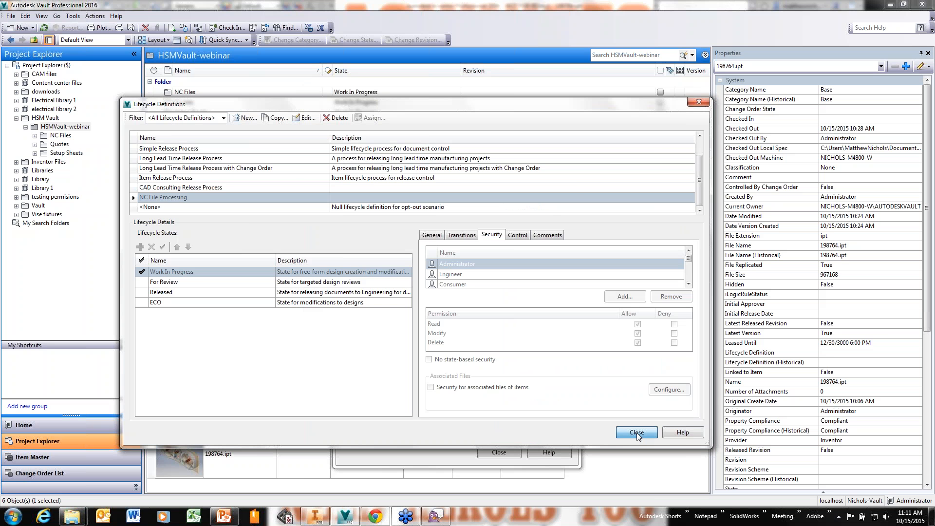
pyautogui.click(636, 433)
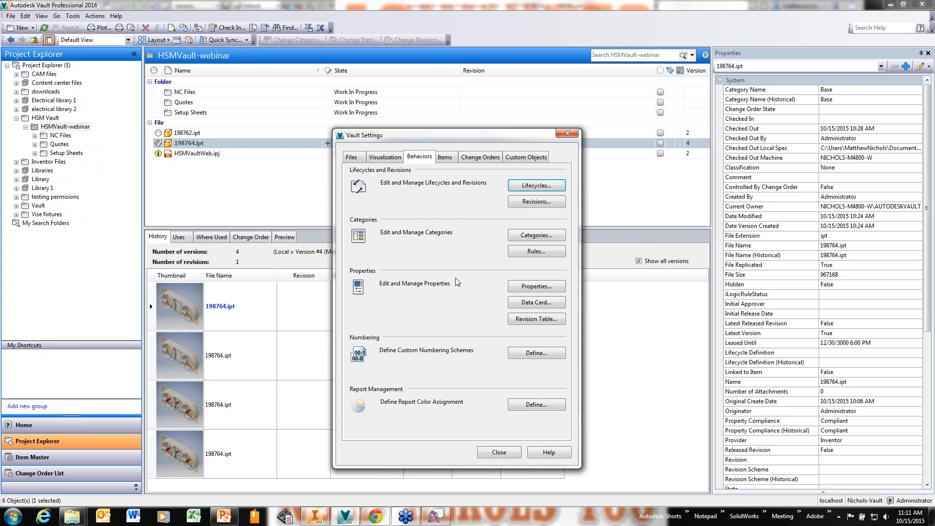
# Step: Check which lifecycle definitions are assigned to the NC Files, Setup Sheets and Engineering file categories, and close the category configuration
pyautogui.click(534, 237)
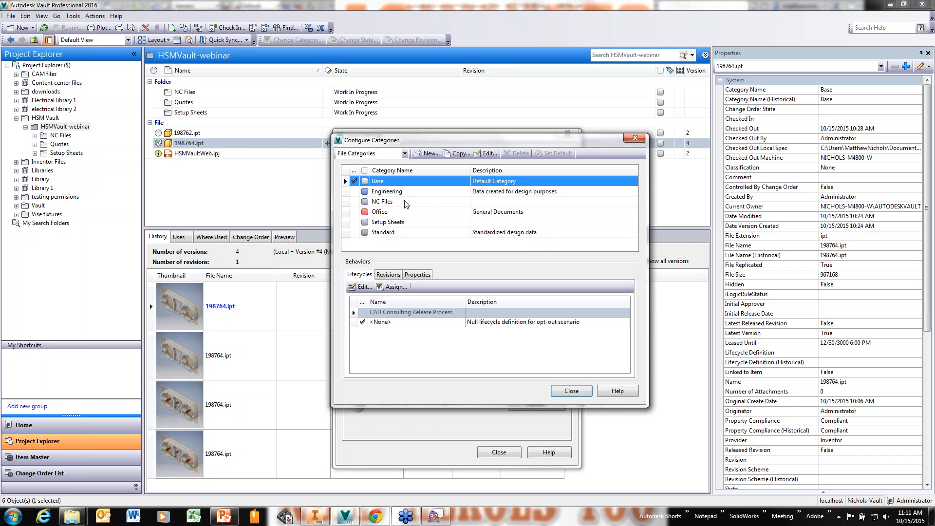
pyautogui.click(385, 203)
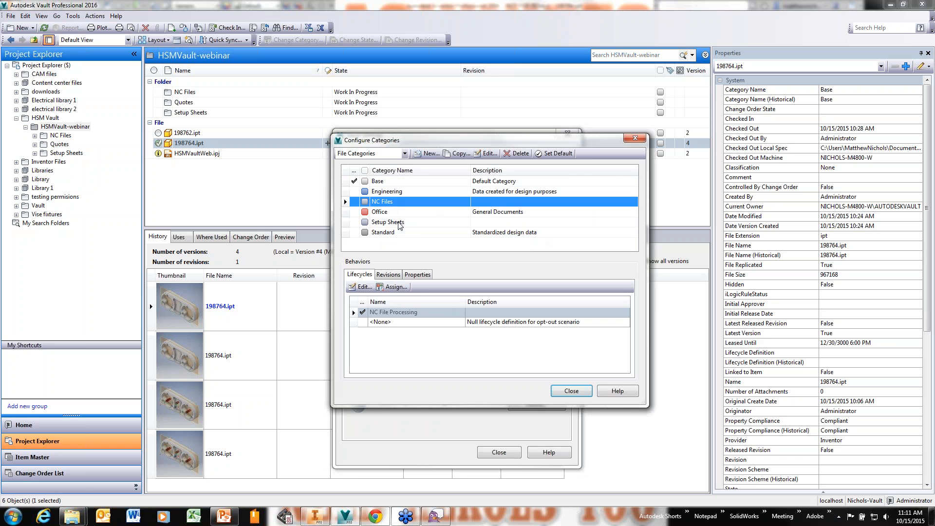
pyautogui.click(410, 224)
pyautogui.click(390, 202)
pyautogui.click(385, 192)
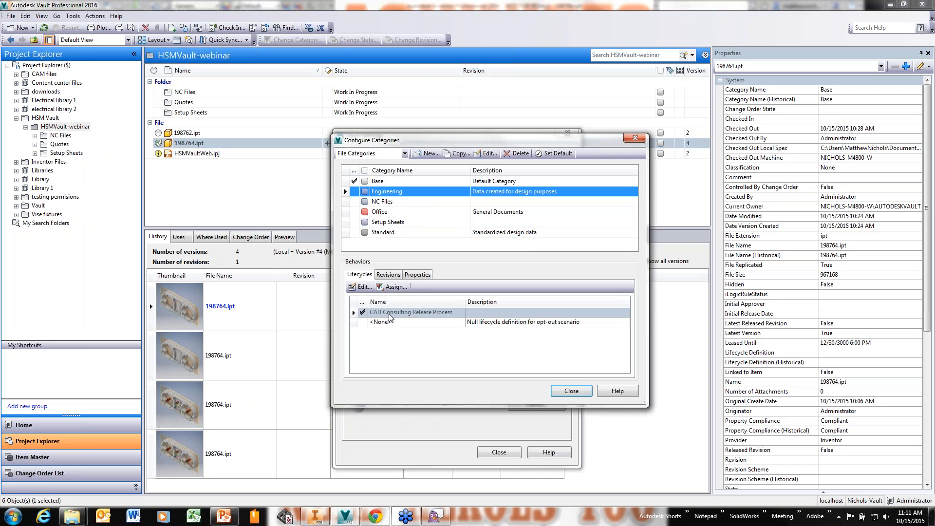
pyautogui.click(405, 153)
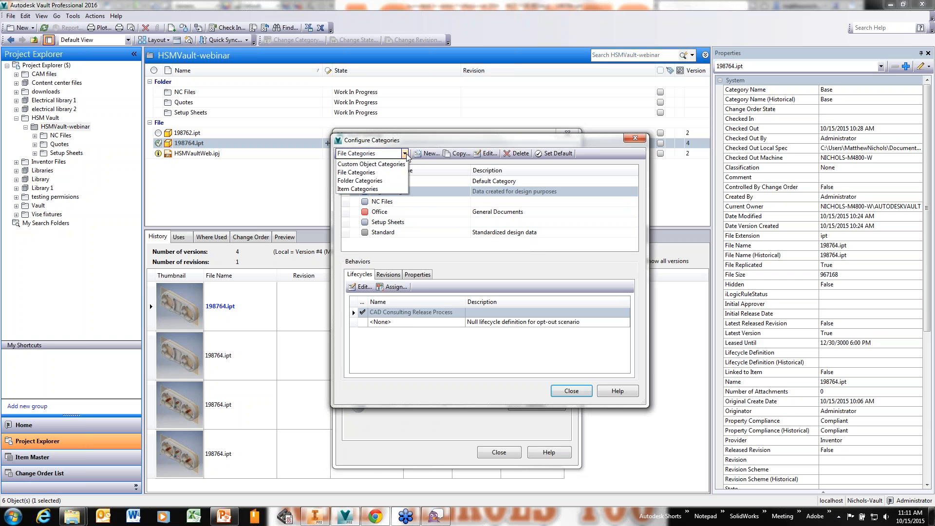
pyautogui.click(362, 173)
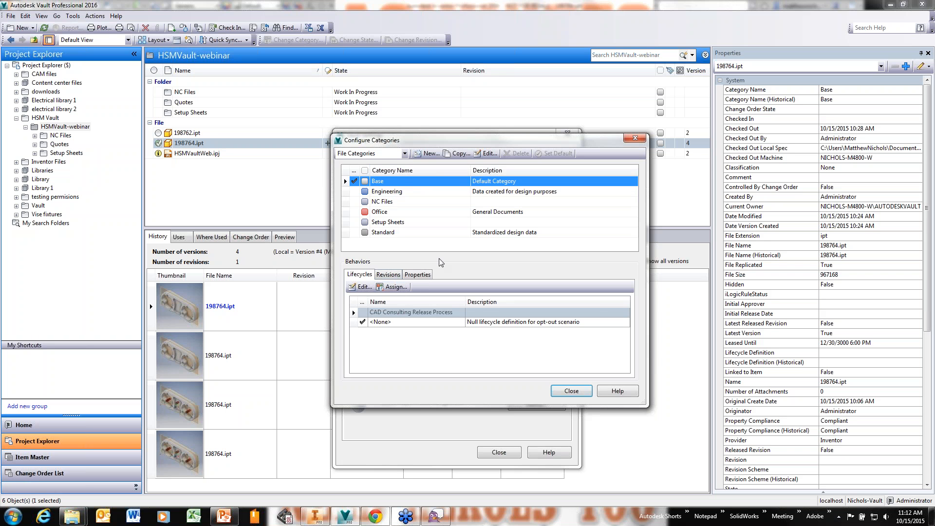
pyautogui.click(382, 202)
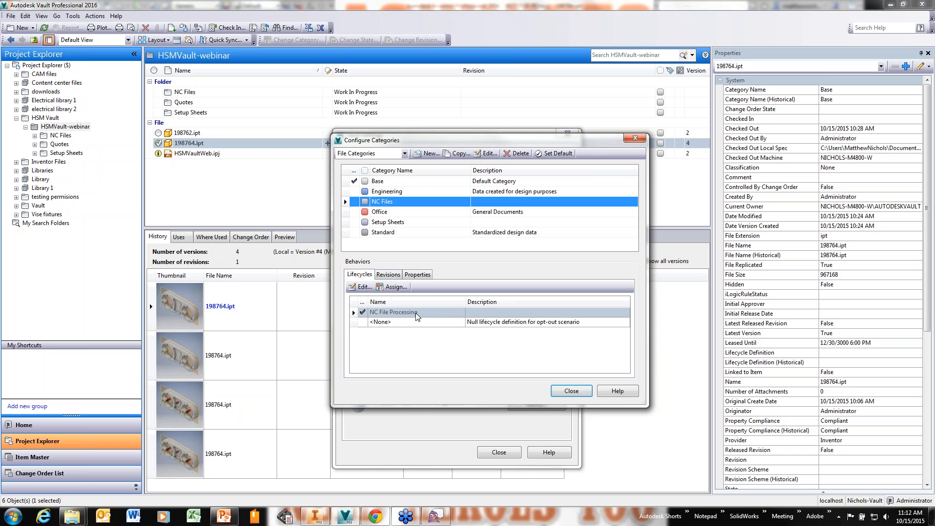
pyautogui.click(571, 391)
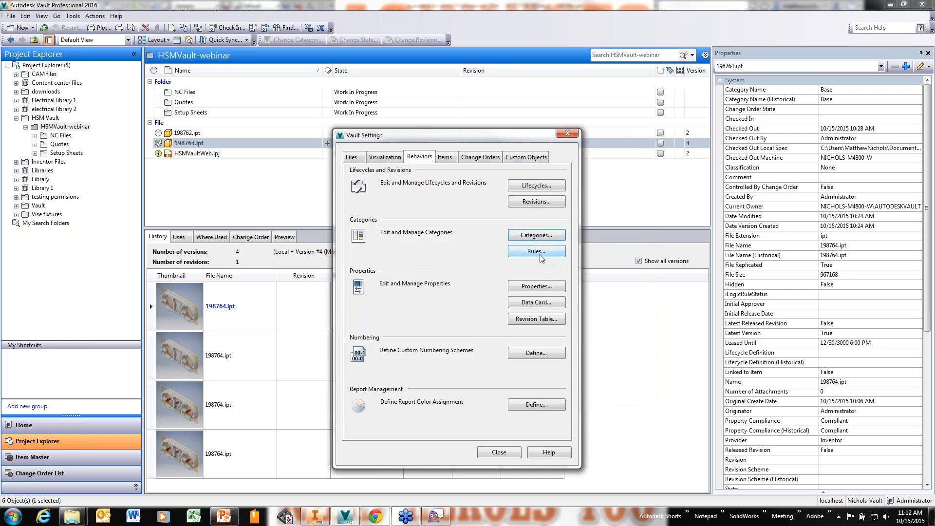
# Step: Review the criteria of the NC File and Setup Sheet category assignment rules, and close the Vault settings
pyautogui.click(539, 252)
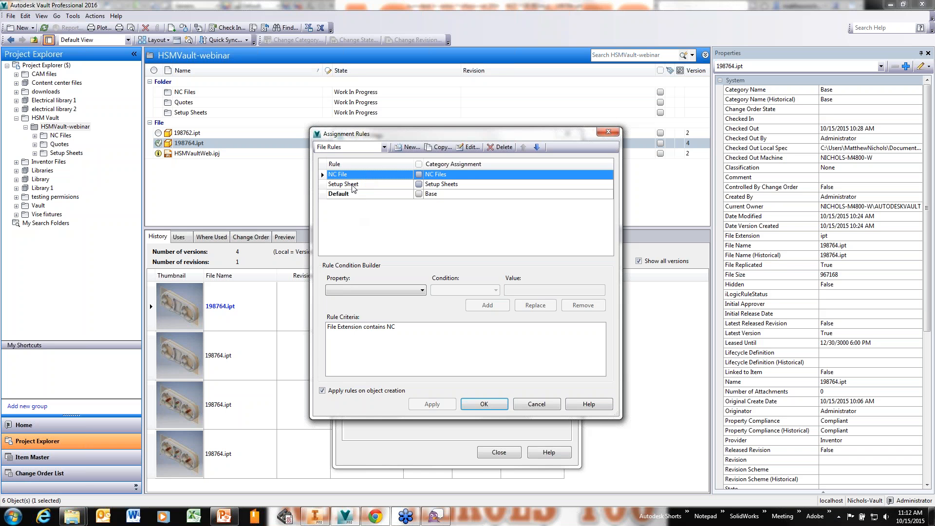
pyautogui.click(343, 328)
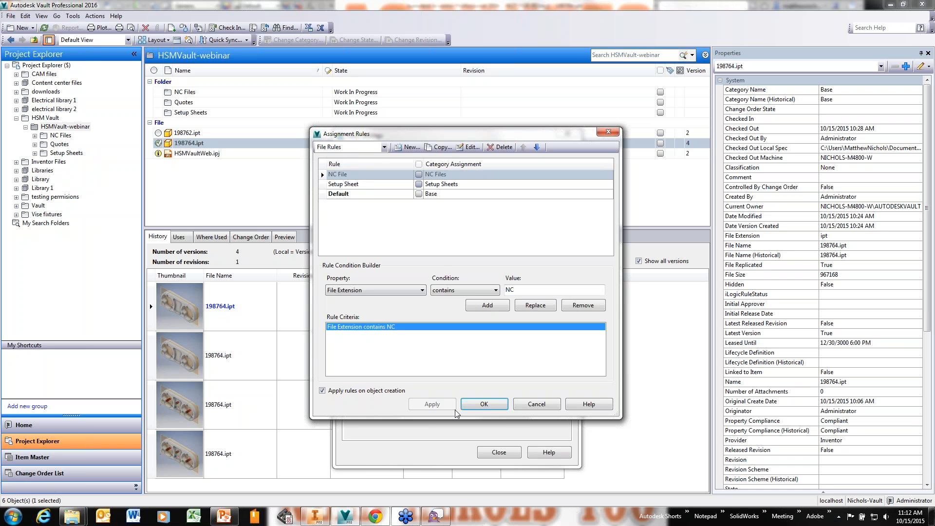
pyautogui.press('Down')
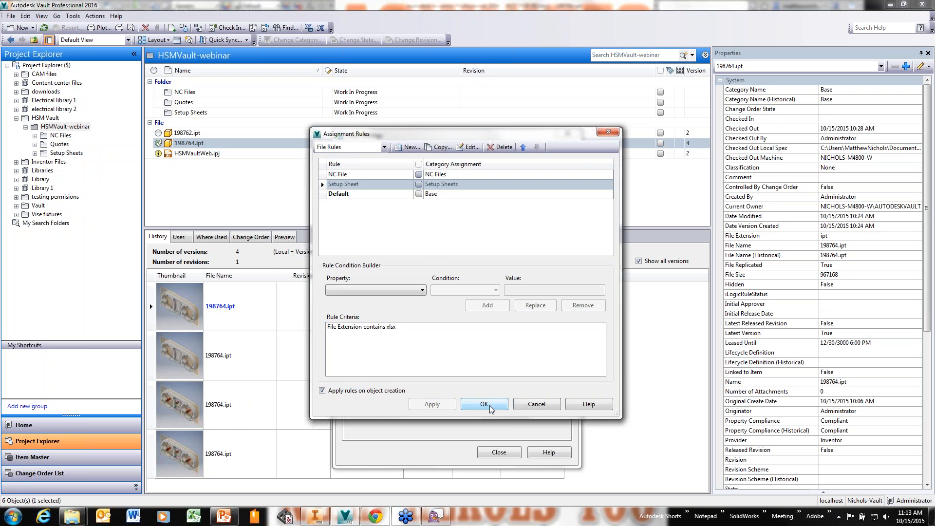
pyautogui.click(484, 405)
pyautogui.click(499, 452)
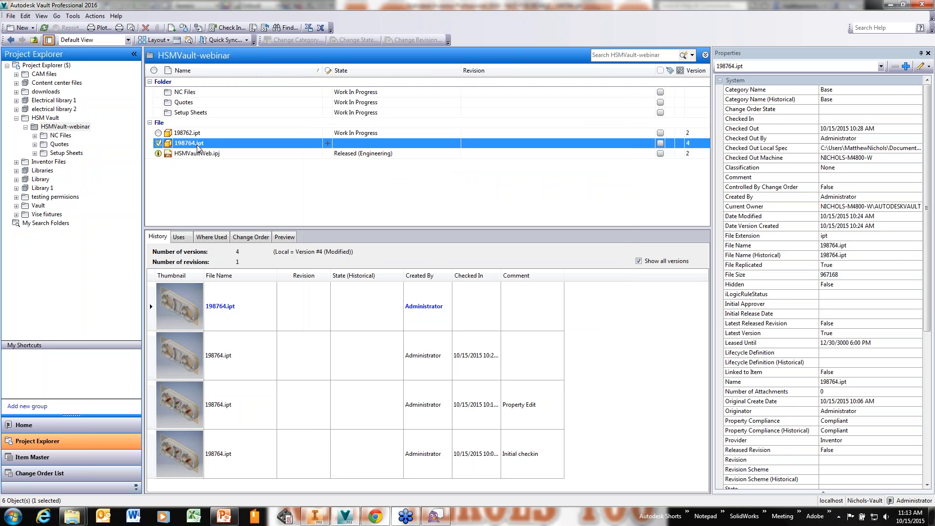
# Step: Examine the user-defined properties of 198764.ipt, highlighting CenterDistance
pyautogui.click(197, 113)
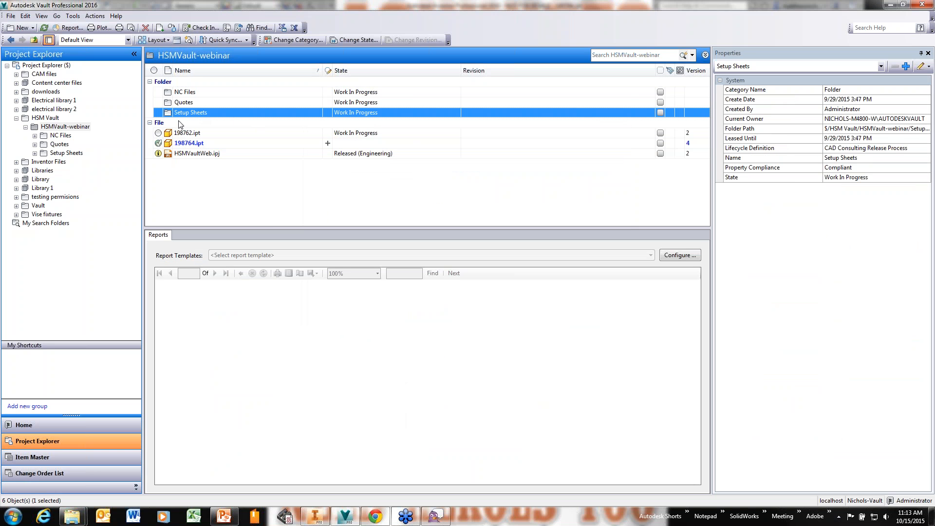
pyautogui.click(190, 144)
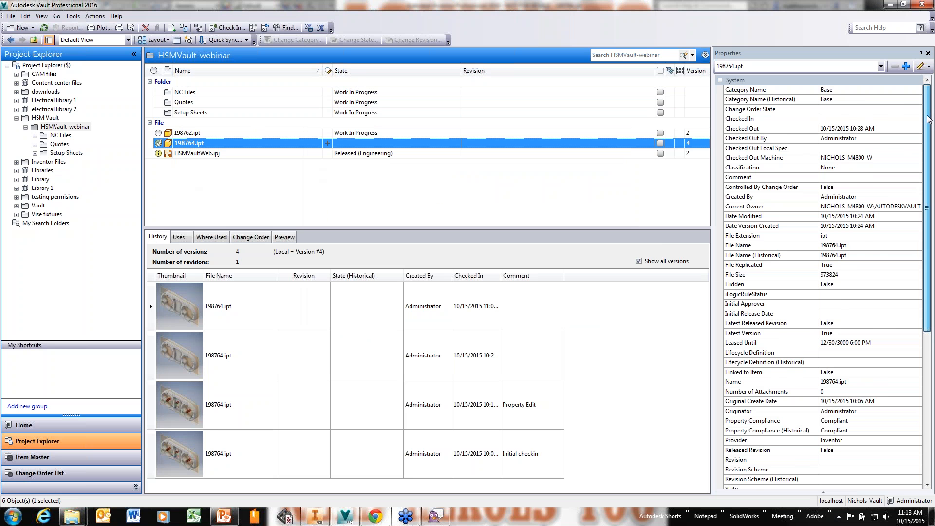
pyautogui.moveTo(928, 114); pyautogui.dragTo(924, 326)
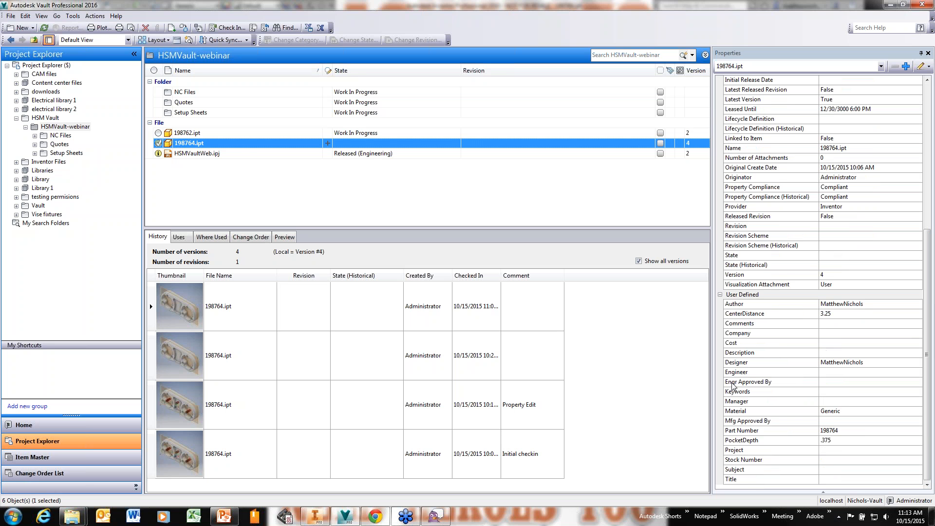
pyautogui.click(740, 315)
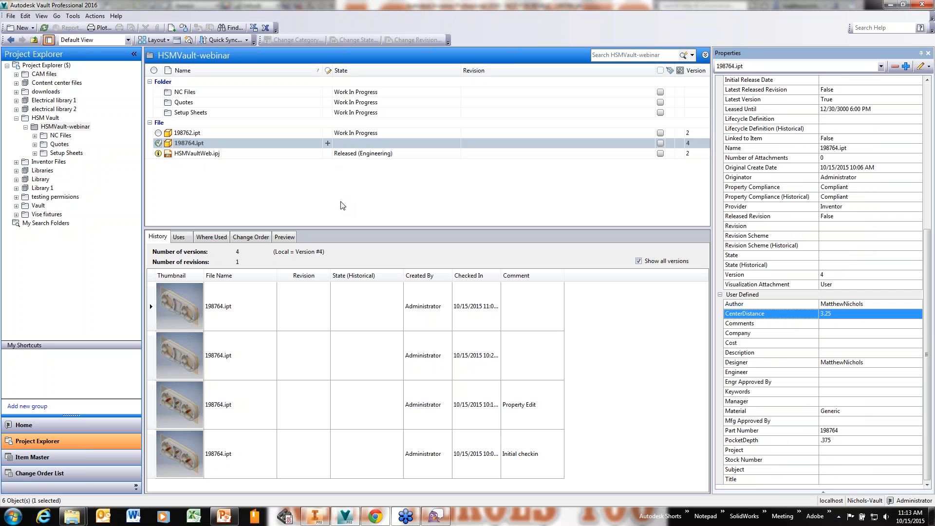
pyautogui.click(72, 17)
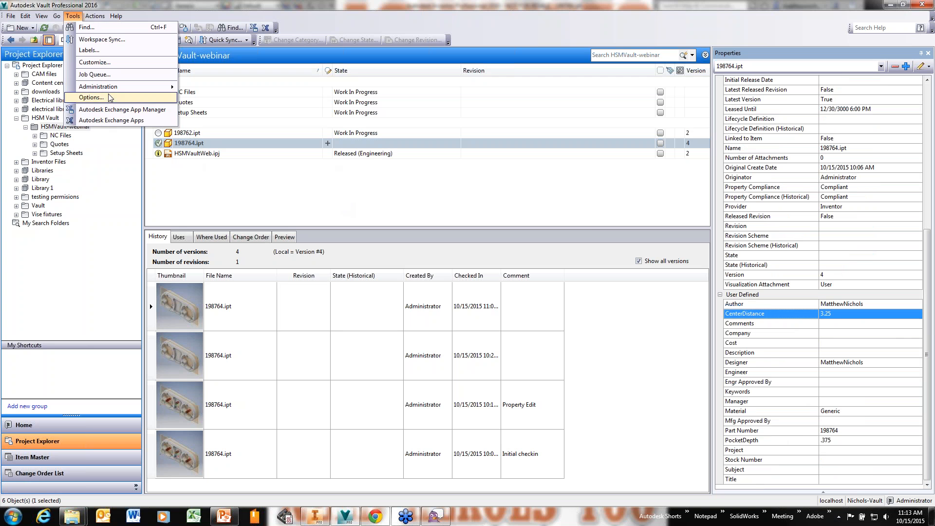
pyautogui.moveTo(115, 88)
pyautogui.click(210, 98)
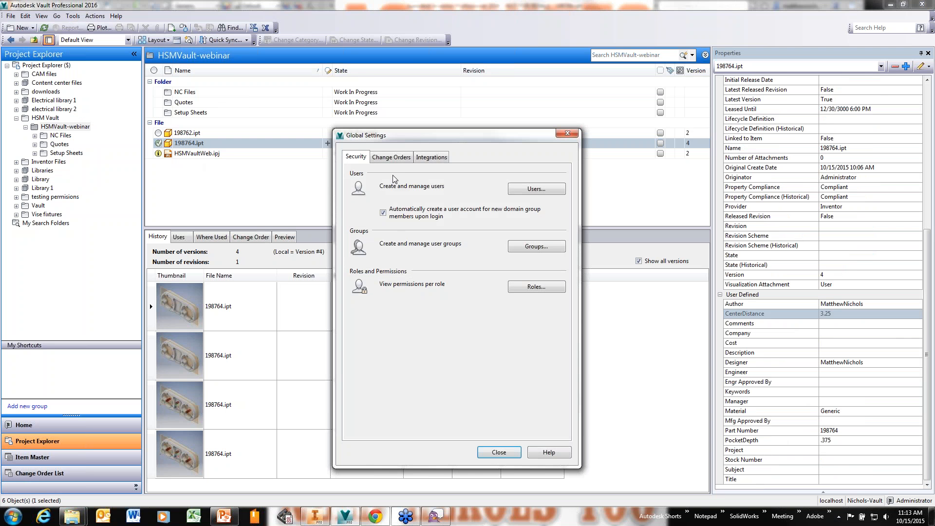
pyautogui.click(568, 133)
# Step: Open the property definitions from the Vault settings and move their window clear of the other dialogs
pyautogui.click(72, 15)
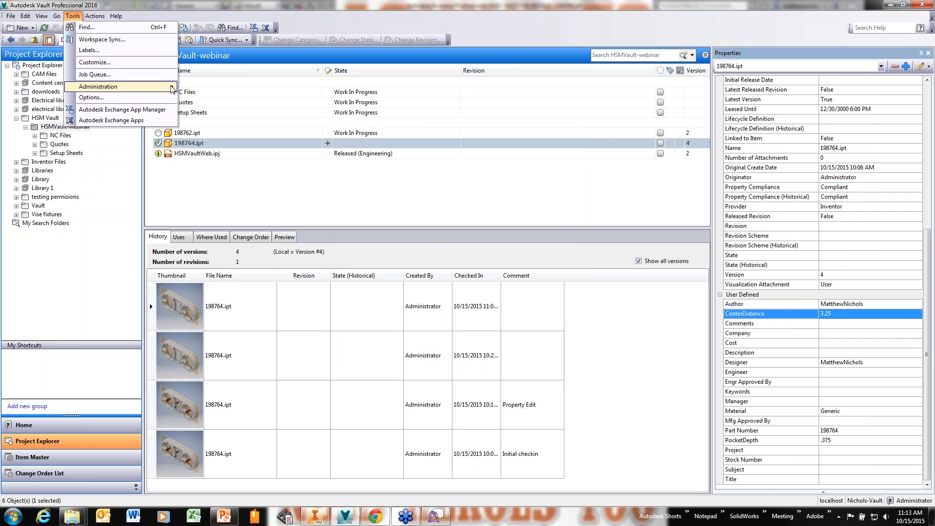
pyautogui.moveTo(172, 88)
pyautogui.click(214, 89)
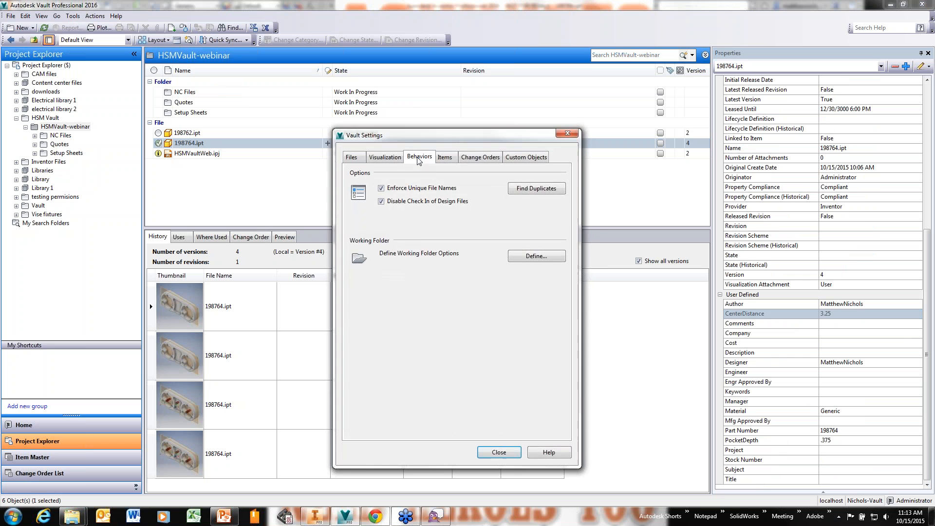
pyautogui.click(418, 161)
pyautogui.click(536, 287)
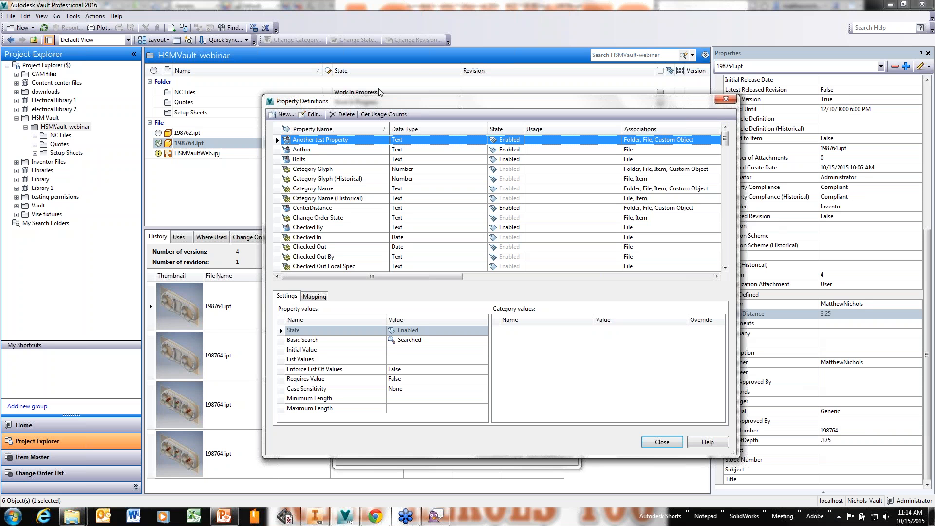
pyautogui.moveTo(380, 97); pyautogui.dragTo(294, 36)
# Step: Start a new text property named OuterDiameter and associate it with File
pyautogui.click(197, 52)
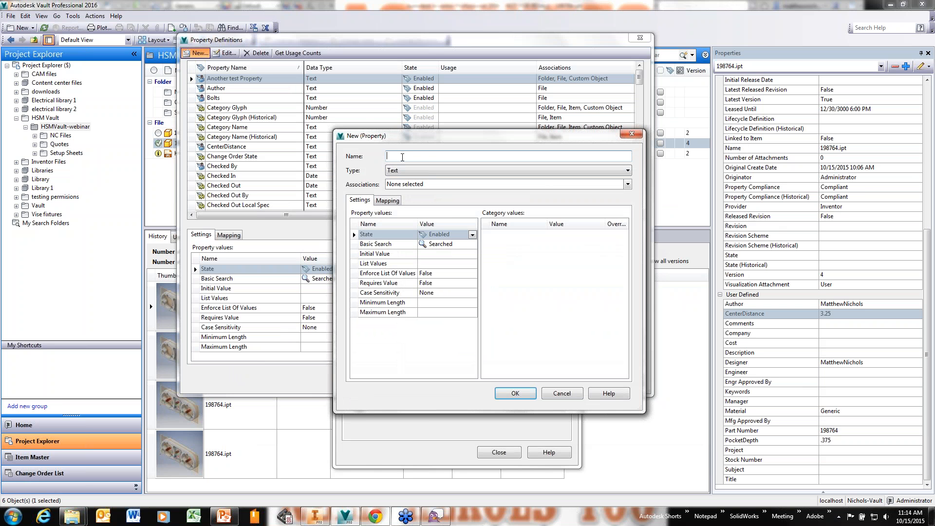
pyautogui.write('OuterDiameter')
pyautogui.click(409, 184)
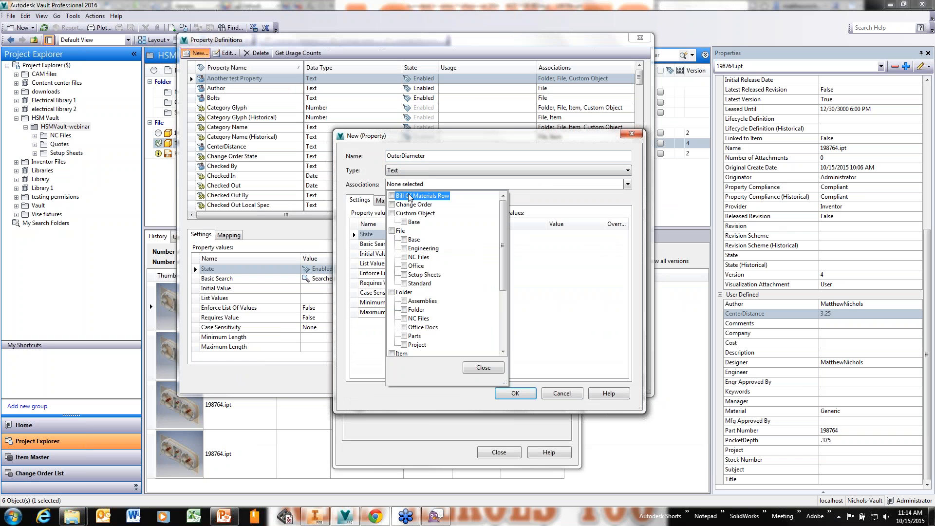
pyautogui.click(392, 231)
pyautogui.click(484, 368)
# Step: Try to map OuterDiameter to an Inventor file property by importing the available properties from the vault
pyautogui.click(395, 204)
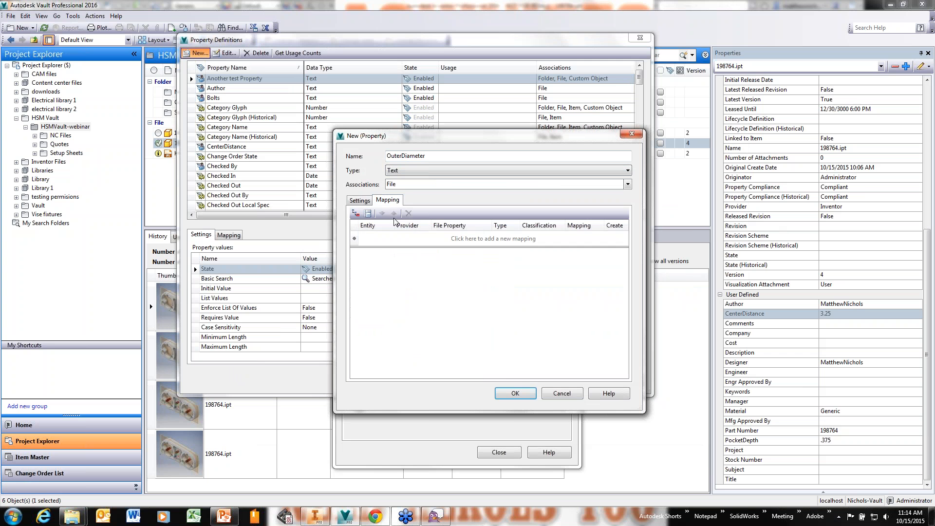
pyautogui.click(380, 239)
pyautogui.click(413, 240)
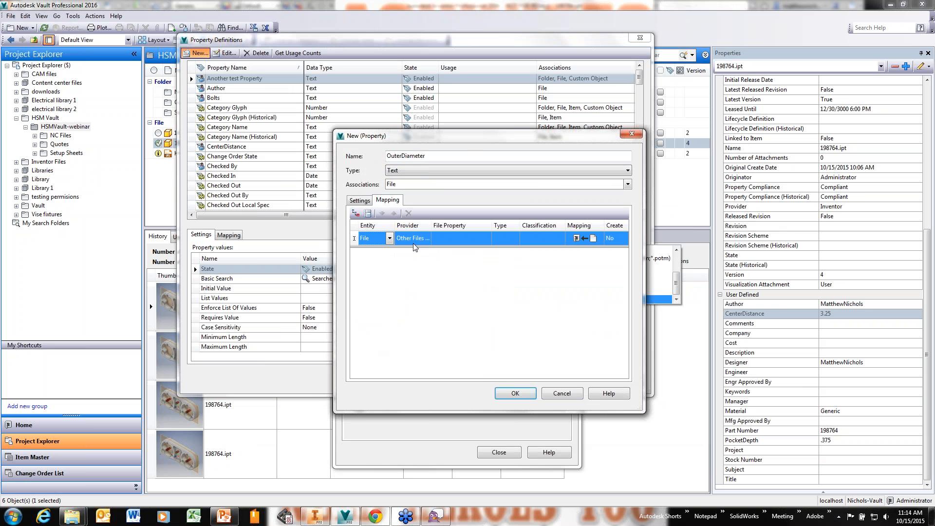
pyautogui.scroll(1, 431, 278)
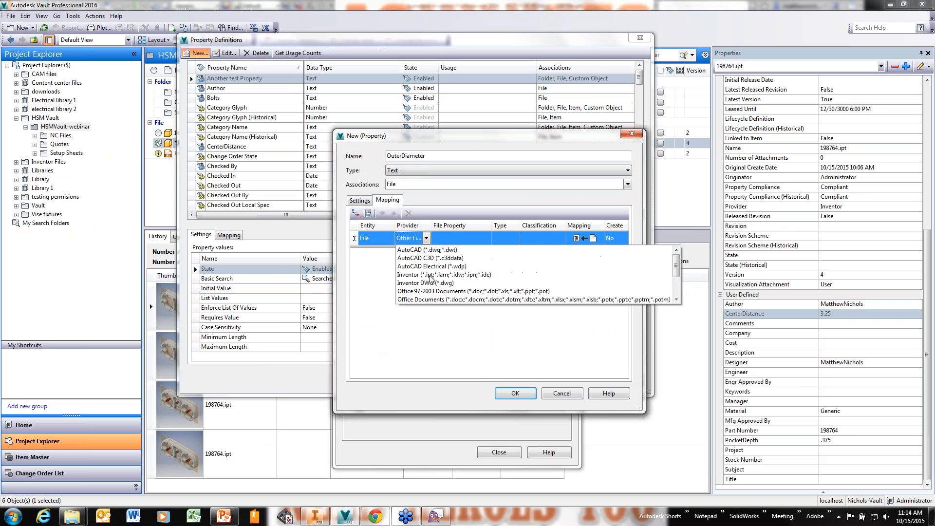
pyautogui.click(431, 276)
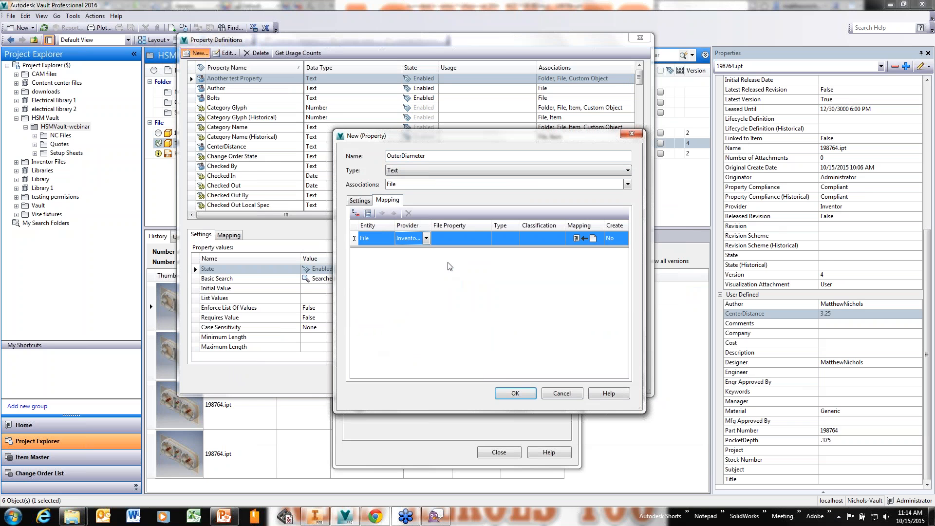
pyautogui.click(458, 241)
pyautogui.click(457, 251)
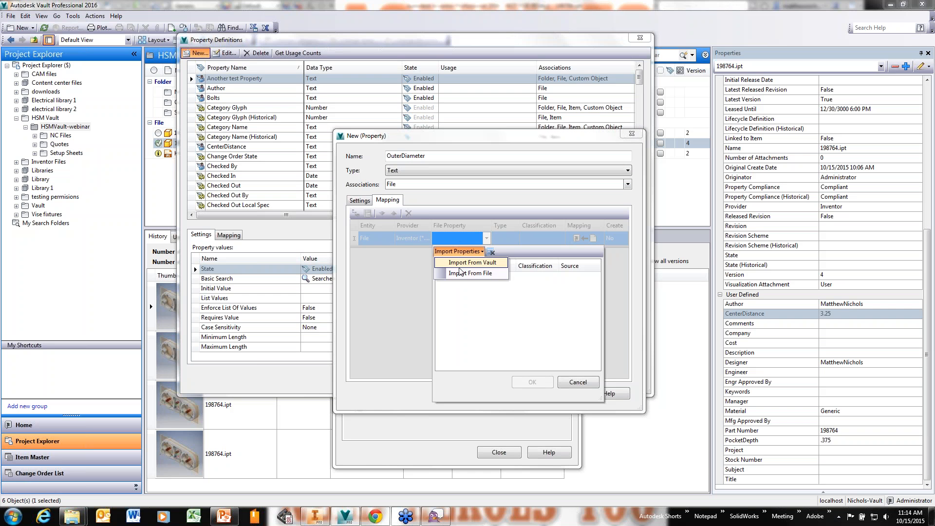
pyautogui.click(460, 267)
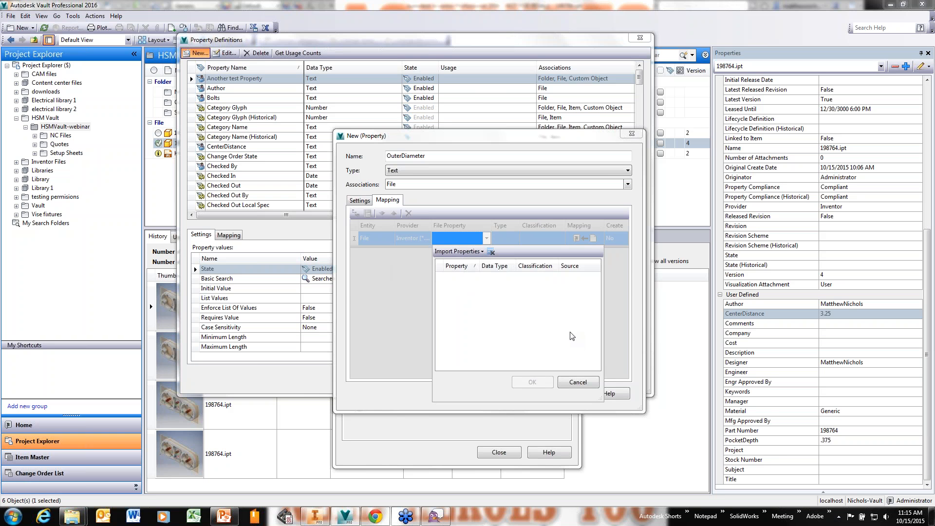
pyautogui.press('super+p')
pyautogui.press('super+p')
pyautogui.press('super+p')
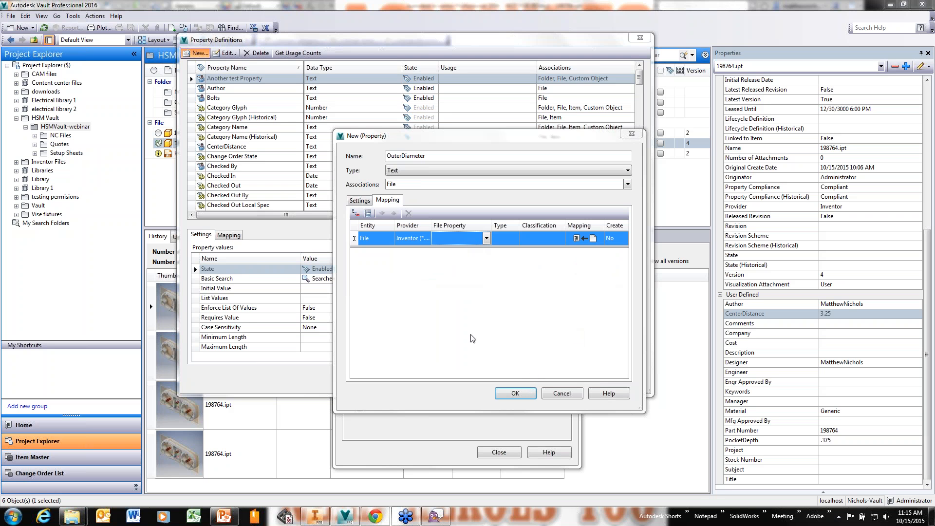
# Step: Add a File mapping with the Inventor (*.ipt;*.iam;*.idw;*.ipn;*.ide) provider and retry importing its properties from the vault
pyautogui.click(449, 280)
pyautogui.click(445, 242)
pyautogui.click(410, 241)
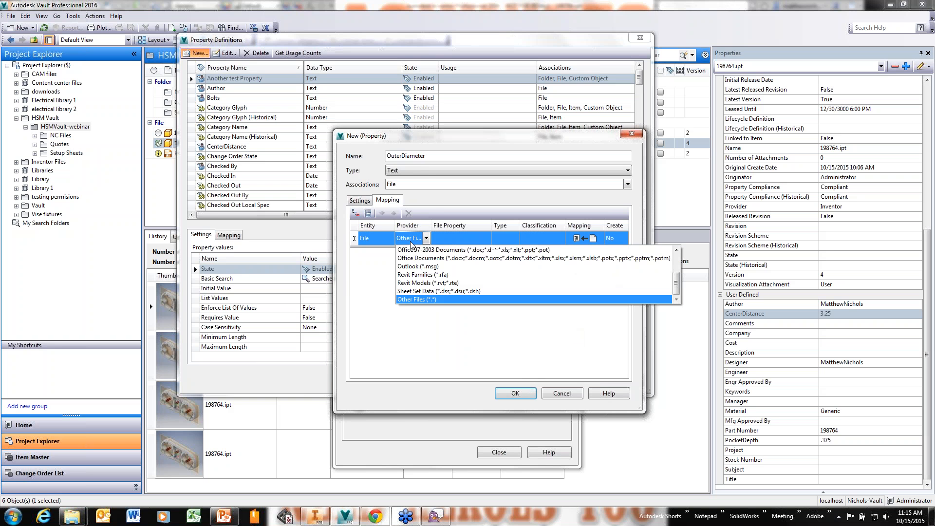
pyautogui.scroll(2, 415, 256)
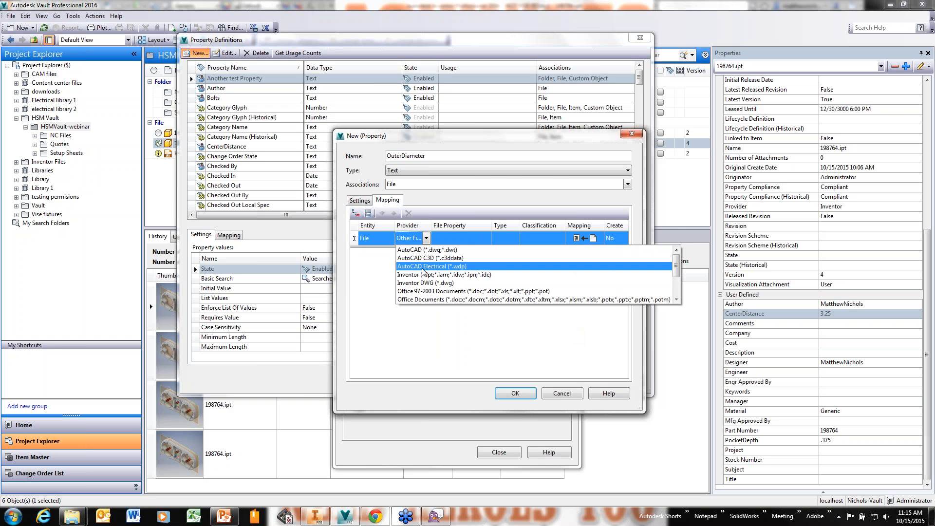
pyautogui.click(423, 275)
pyautogui.click(462, 239)
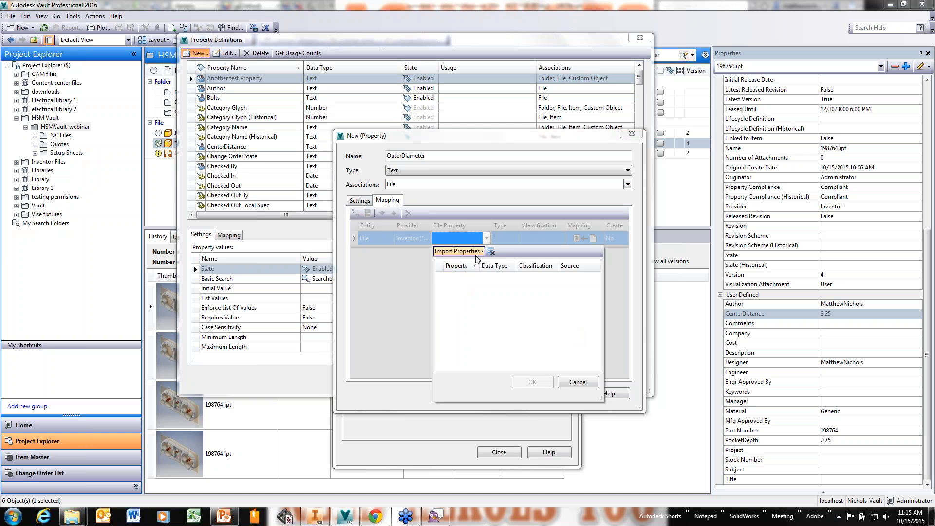
pyautogui.click(481, 252)
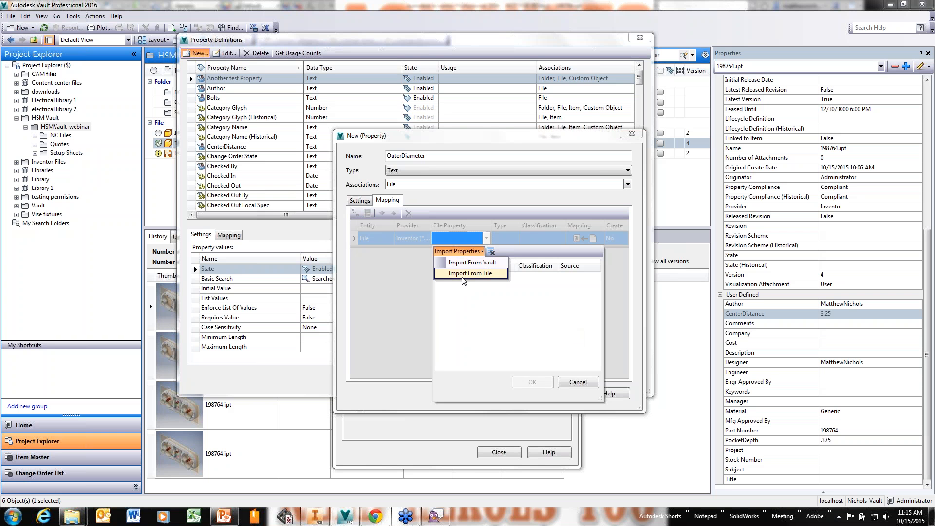
pyautogui.click(463, 262)
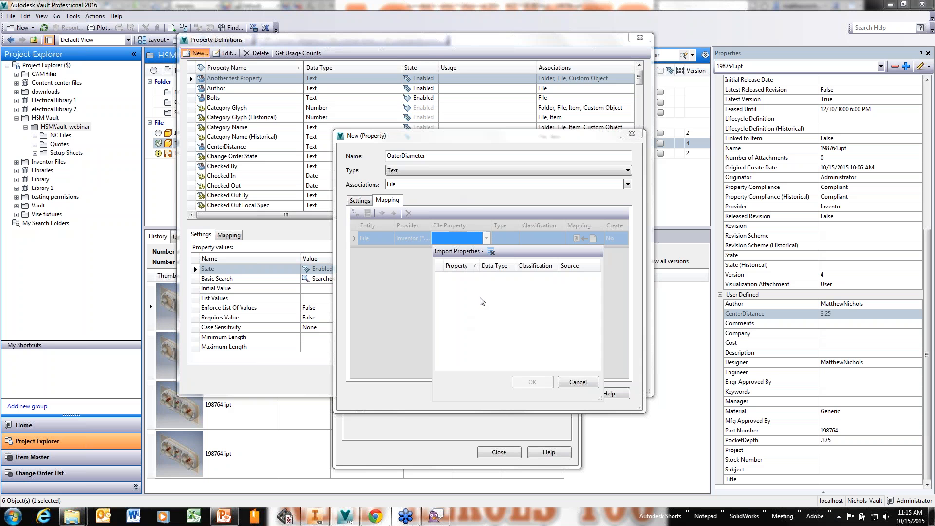
# Step: Import the file properties from 198764.ipt and map OuterDiameter to the custom property OuterDia
pyautogui.click(463, 251)
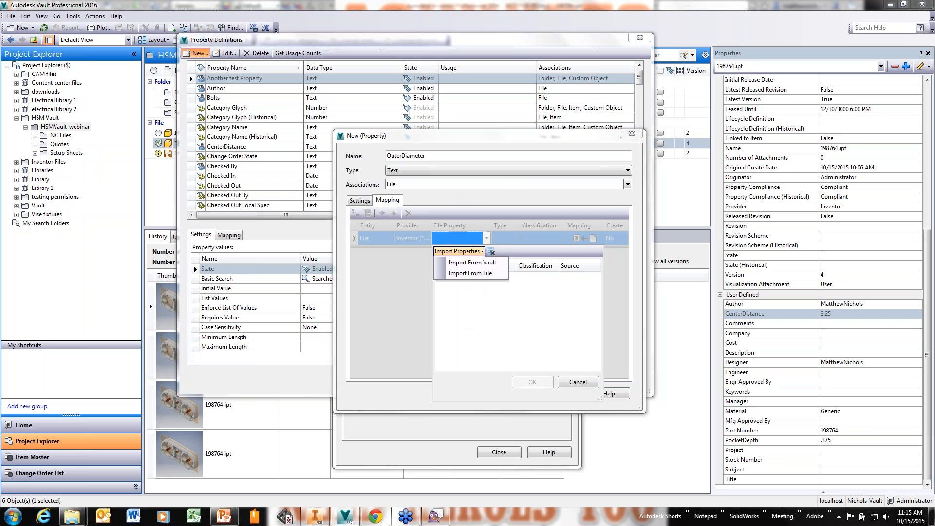
pyautogui.click(477, 273)
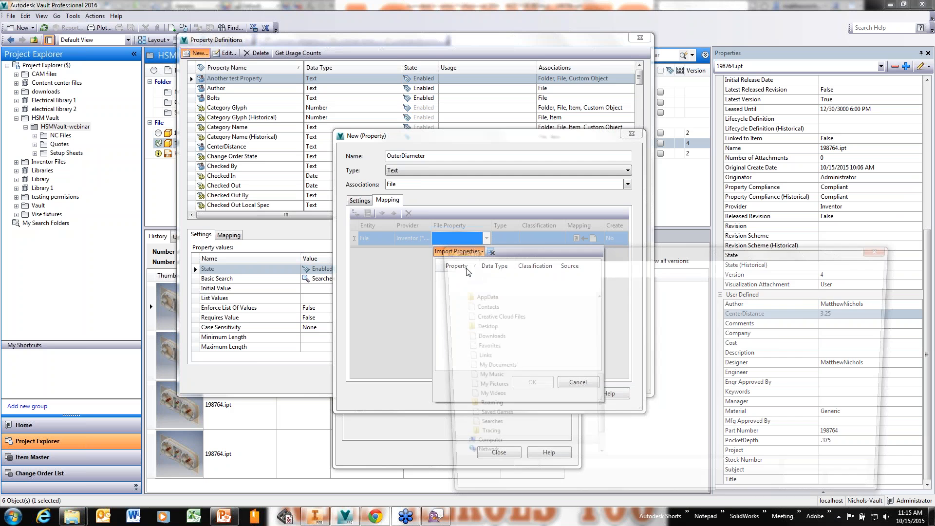
pyautogui.doubleClick(633, 390)
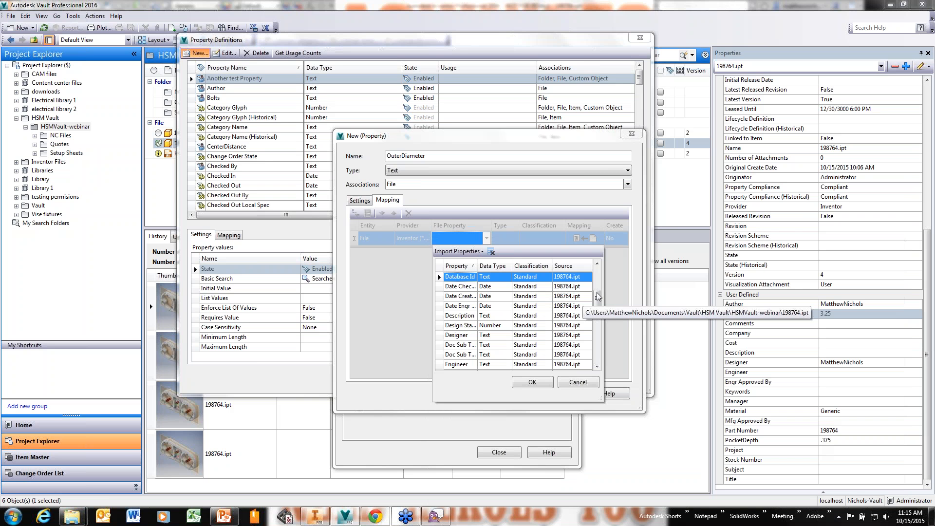
pyautogui.moveTo(598, 299); pyautogui.dragTo(598, 311)
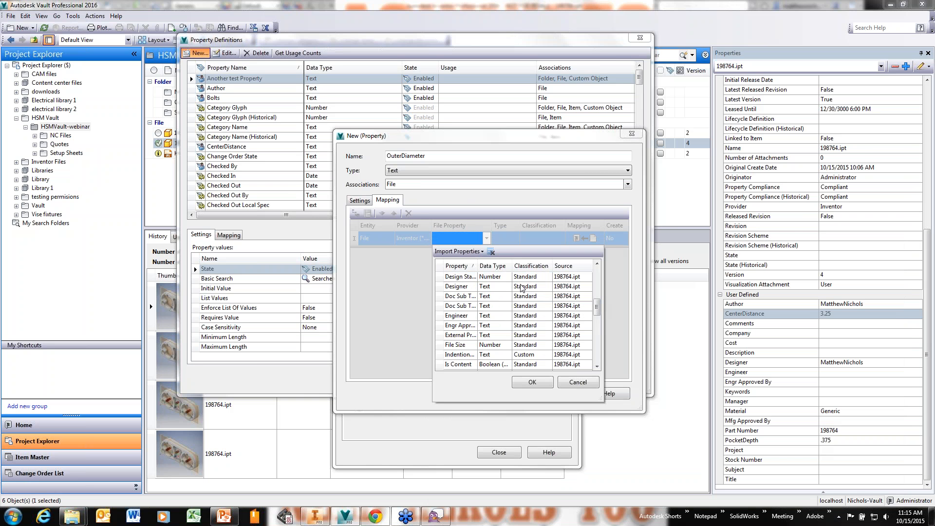
pyautogui.moveTo(478, 267); pyautogui.dragTo(506, 267)
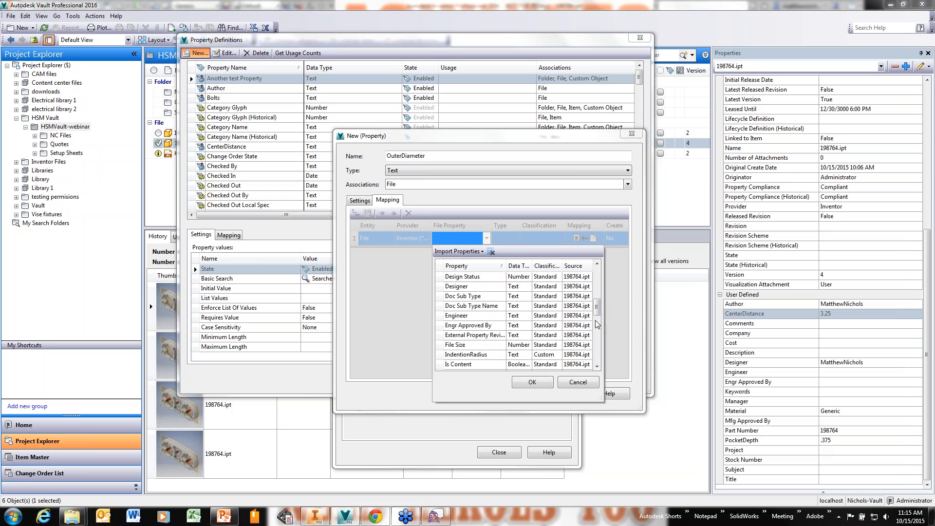
pyautogui.moveTo(597, 307); pyautogui.dragTo(597, 343)
pyautogui.click(459, 299)
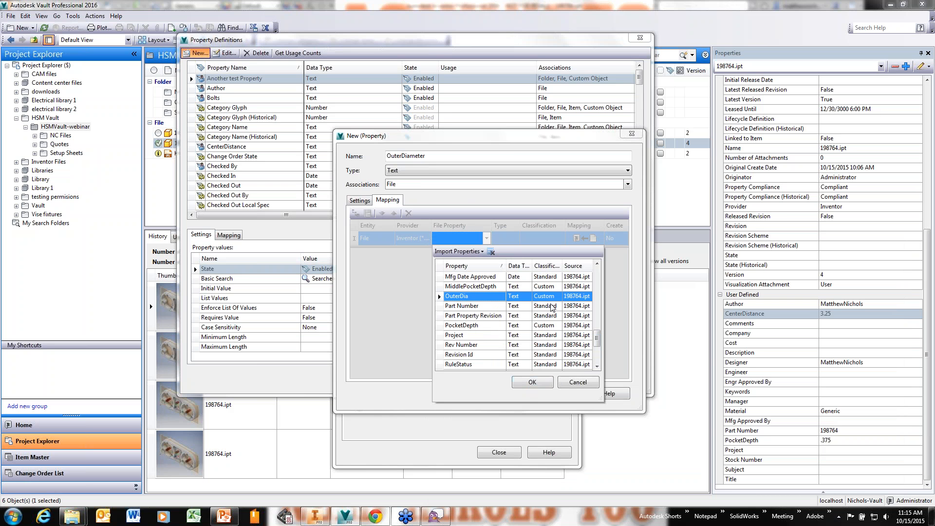
pyautogui.click(533, 384)
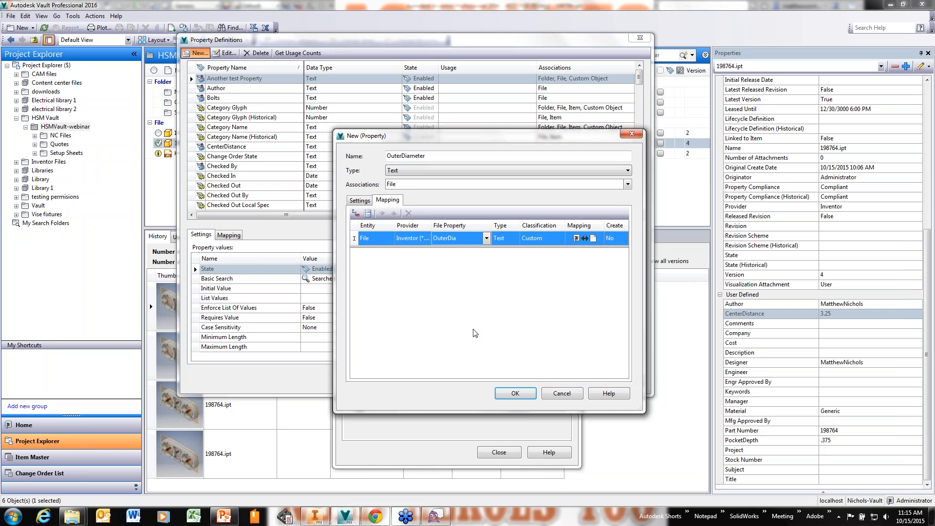
# Step: Keep the OuterDia mapping direction two-way and save the OuterDiameter property
pyautogui.click(587, 239)
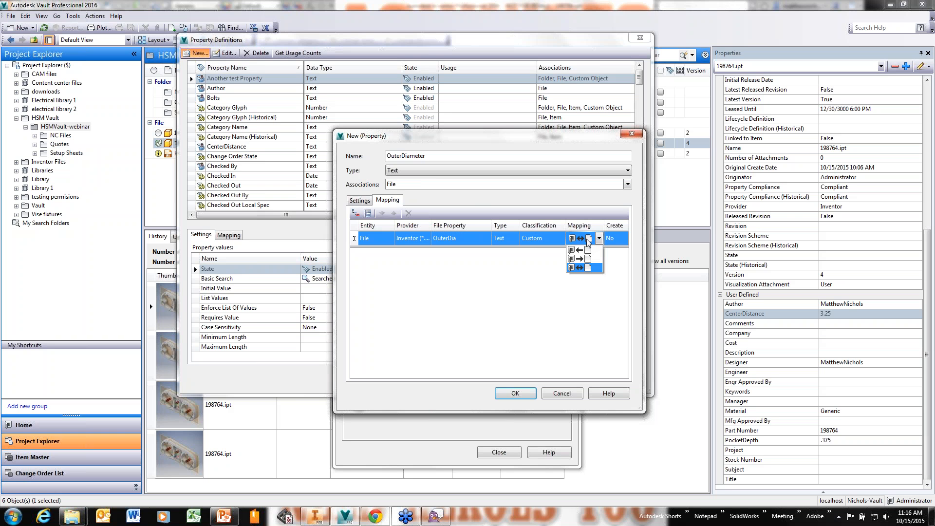
pyautogui.click(571, 267)
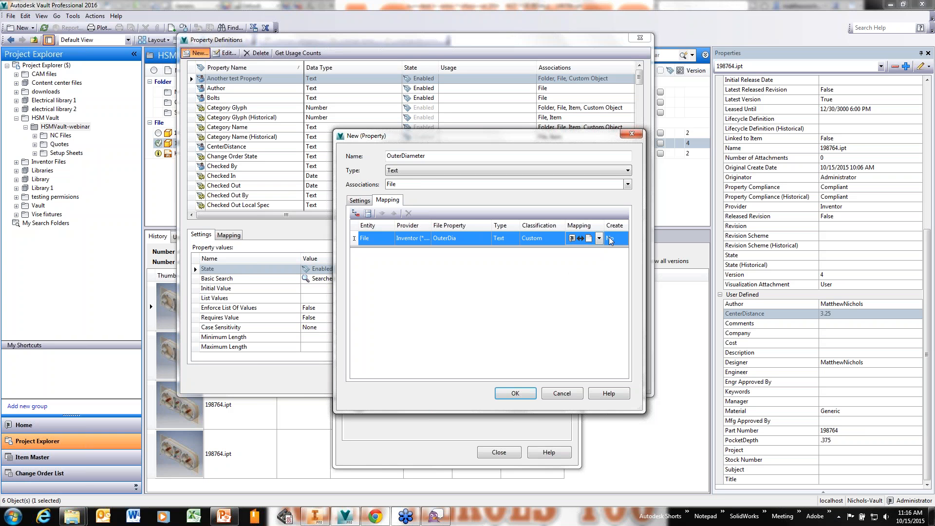
pyautogui.click(515, 394)
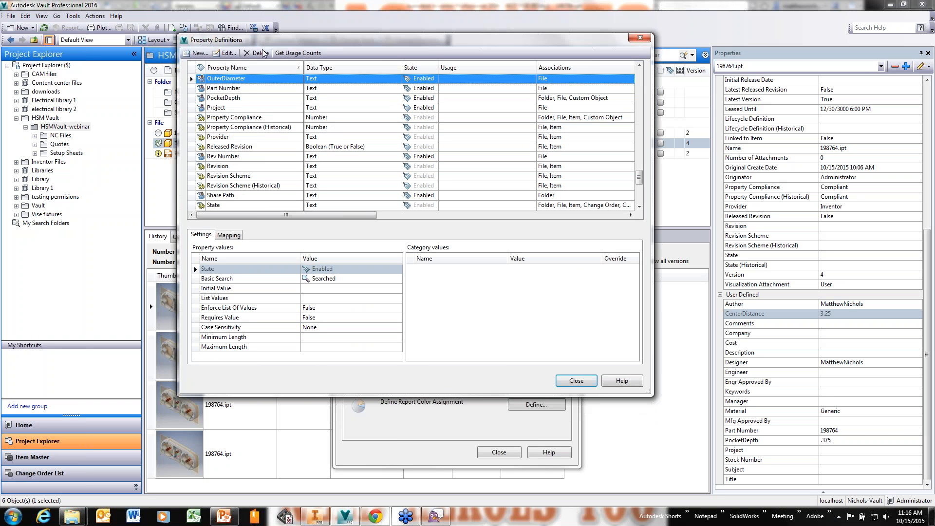
# Step: Start a new text property named IndentionRadius and associate it with File
pyautogui.click(194, 53)
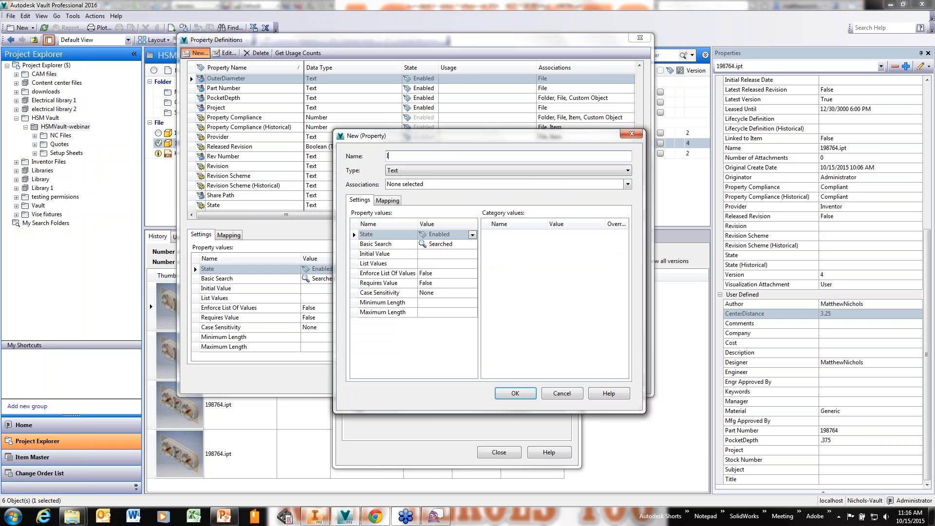
pyautogui.write('Ident')
pyautogui.press('BackSpace')
pyautogui.press('BackSpace')
pyautogui.press('BackSpace')
pyautogui.press('BackSpace')
pyautogui.write('ndention Radius')
pyautogui.click(475, 185)
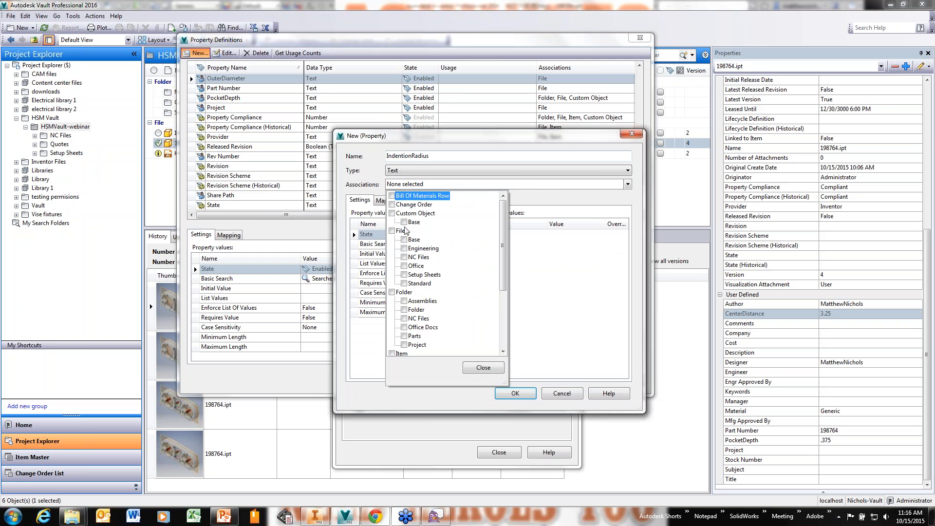
pyautogui.click(392, 231)
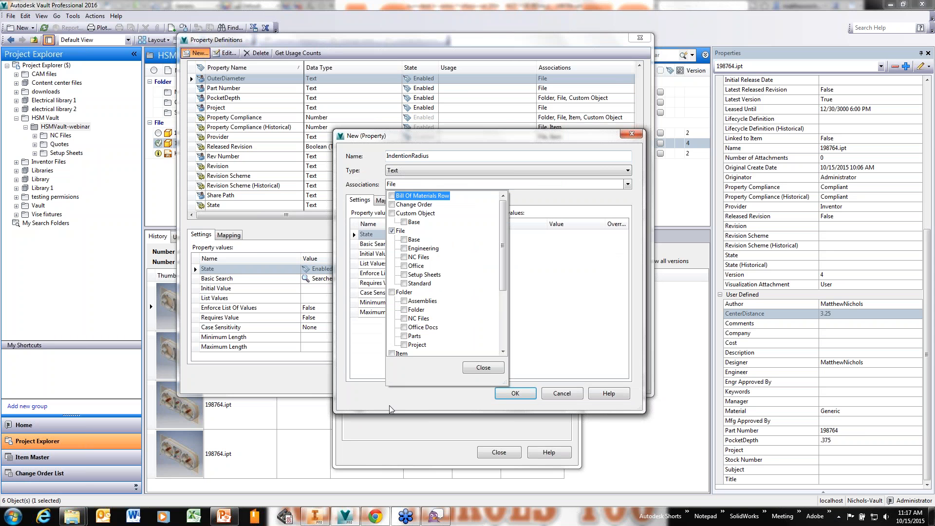
pyautogui.click(484, 368)
# Step: Add a File mapping with the Inventor provider for IndentionRadius and import the file properties from 198764.ipt
pyautogui.click(386, 200)
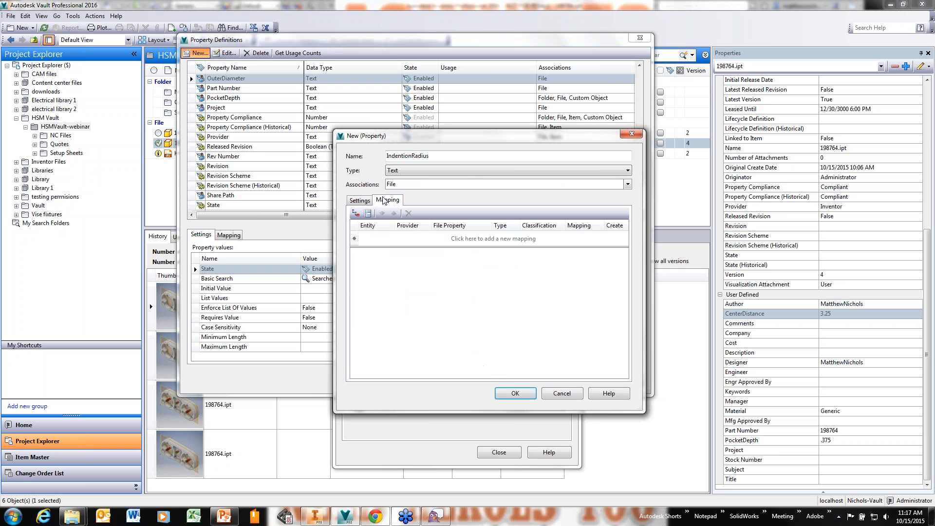
pyautogui.click(407, 241)
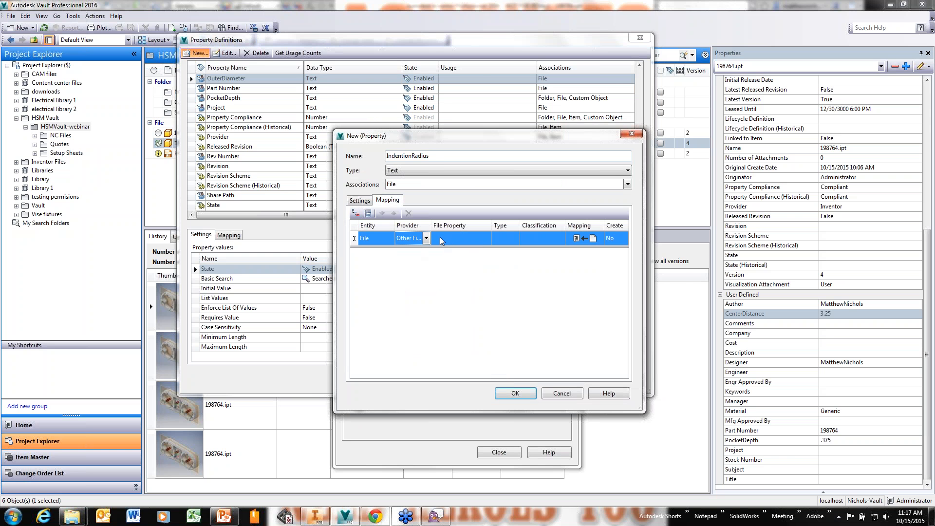
pyautogui.click(427, 238)
pyautogui.click(458, 259)
pyautogui.click(463, 239)
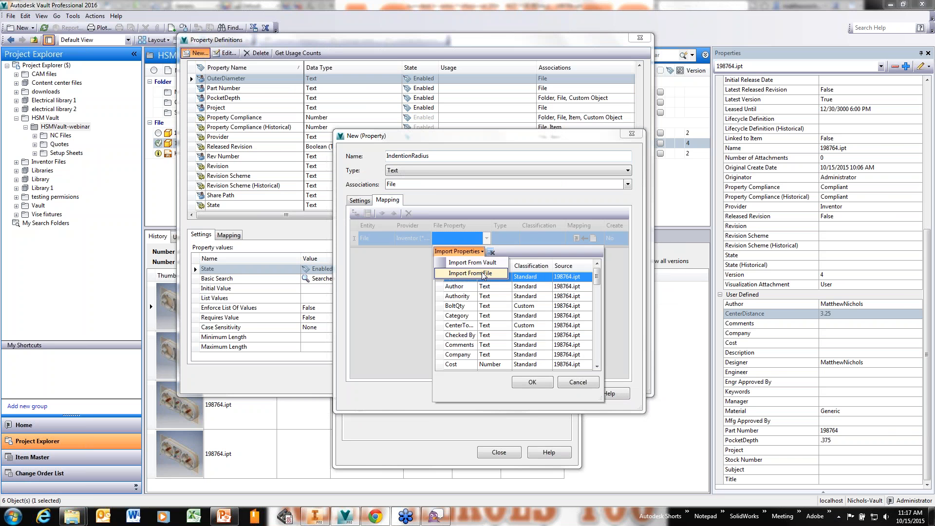
pyautogui.click(458, 251)
pyautogui.click(631, 390)
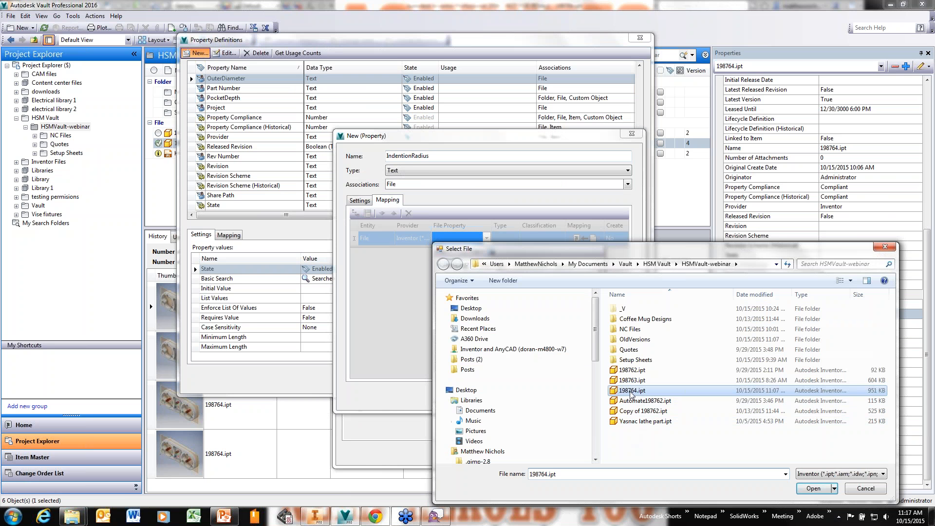
pyautogui.doubleClick(631, 391)
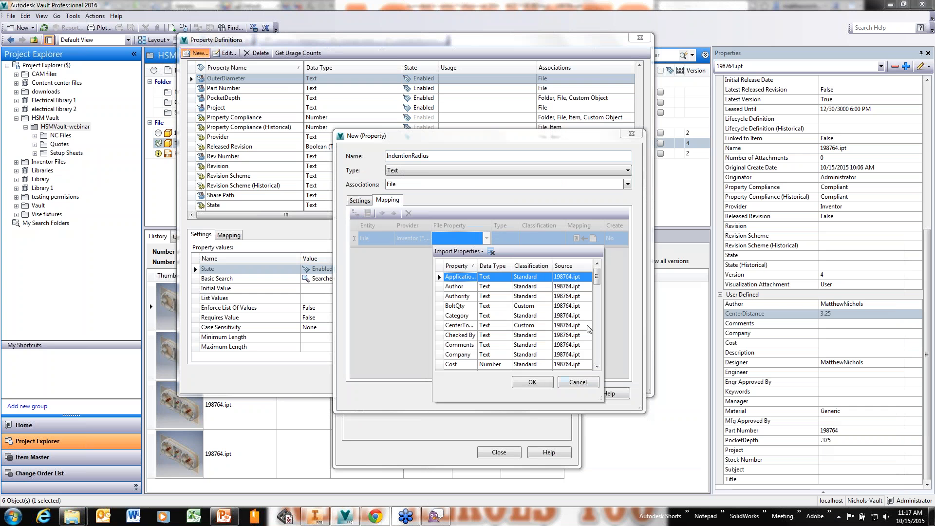
# Step: Map the new property to the part's custom IndentionRadius property, then save it and close the property definitions
pyautogui.click(467, 337)
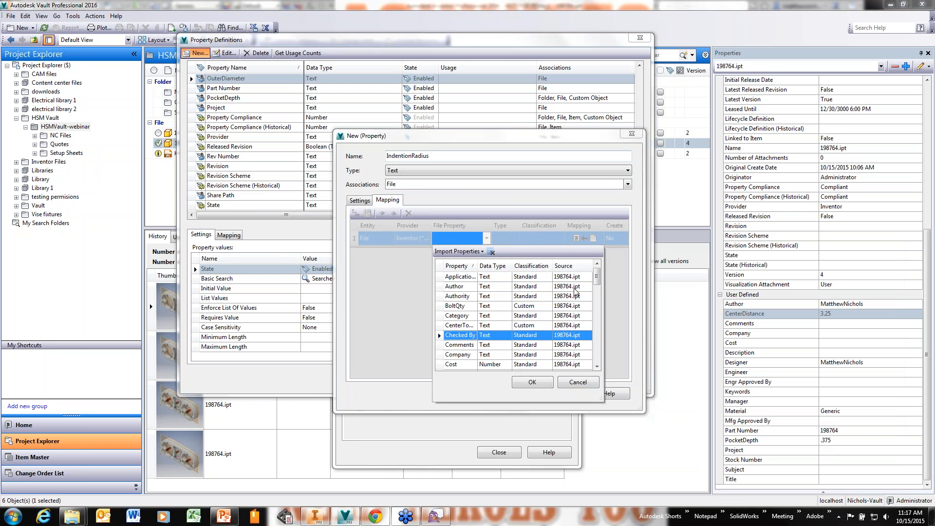
pyautogui.moveTo(601, 280); pyautogui.dragTo(602, 321)
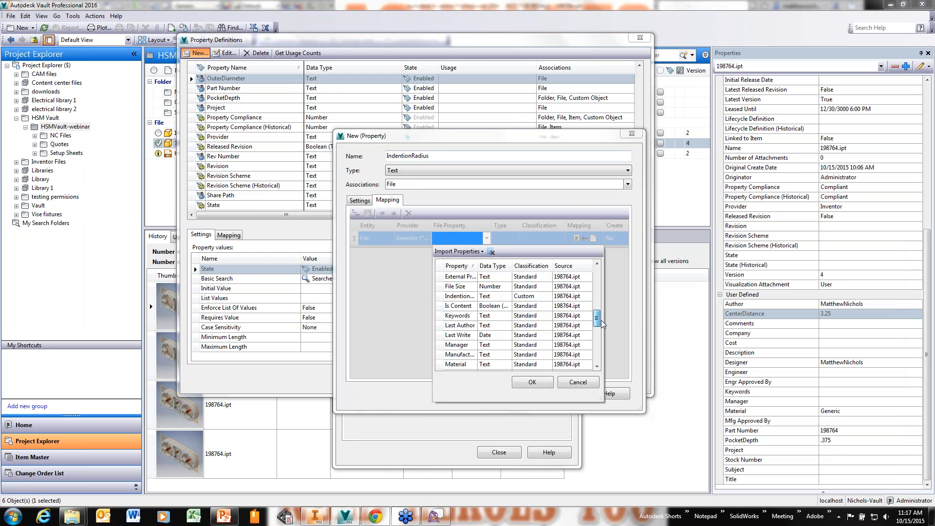
pyautogui.click(470, 297)
pyautogui.moveTo(478, 267); pyautogui.dragTo(509, 272)
pyautogui.click(525, 380)
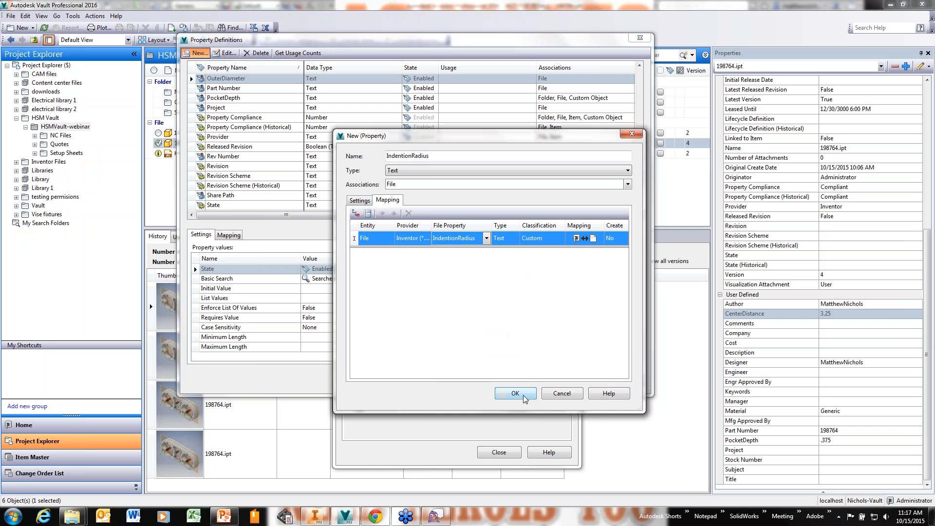
pyautogui.click(515, 393)
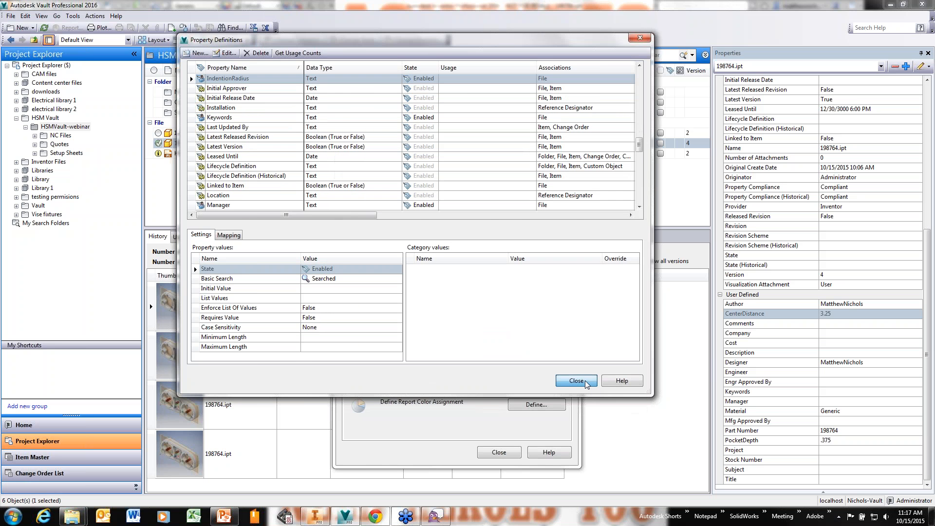
pyautogui.click(585, 381)
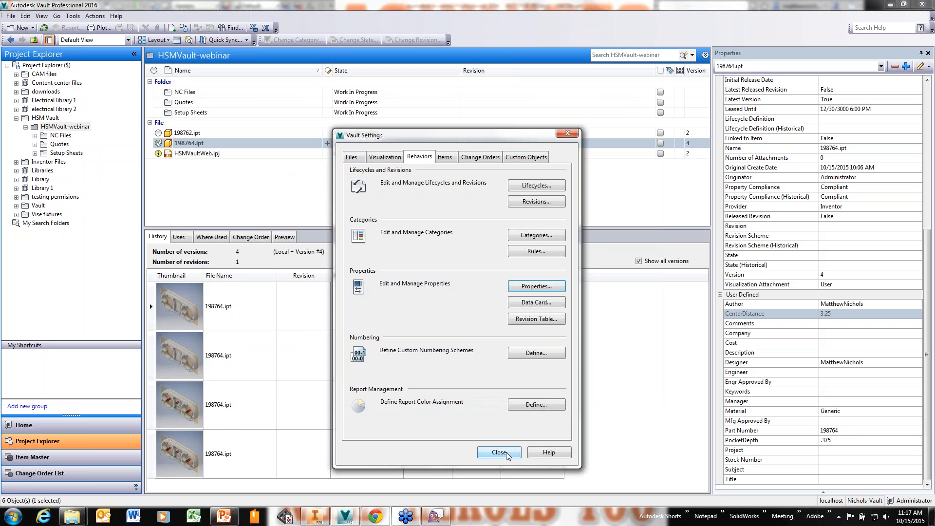
# Step: Close the Vault settings and view the list of hidden properties for 198764.ipt
pyautogui.click(499, 452)
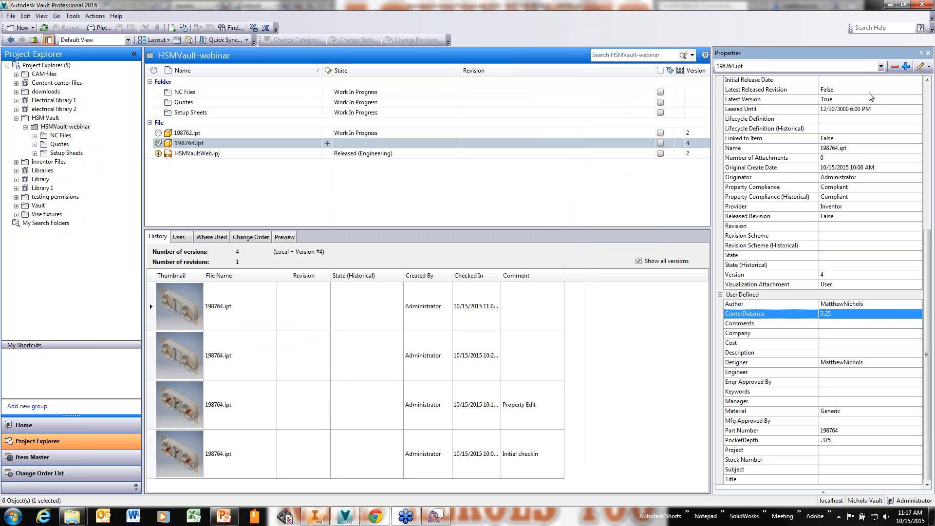
pyautogui.click(906, 67)
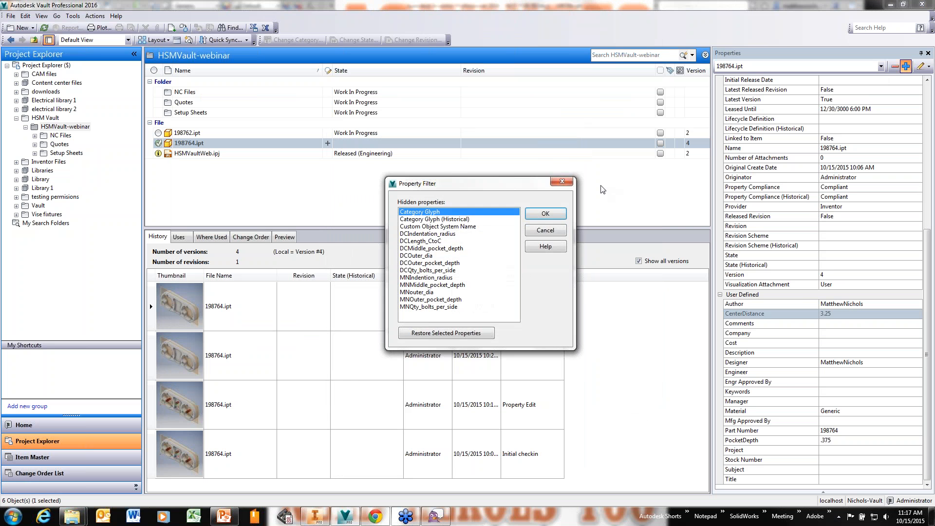
pyautogui.click(569, 183)
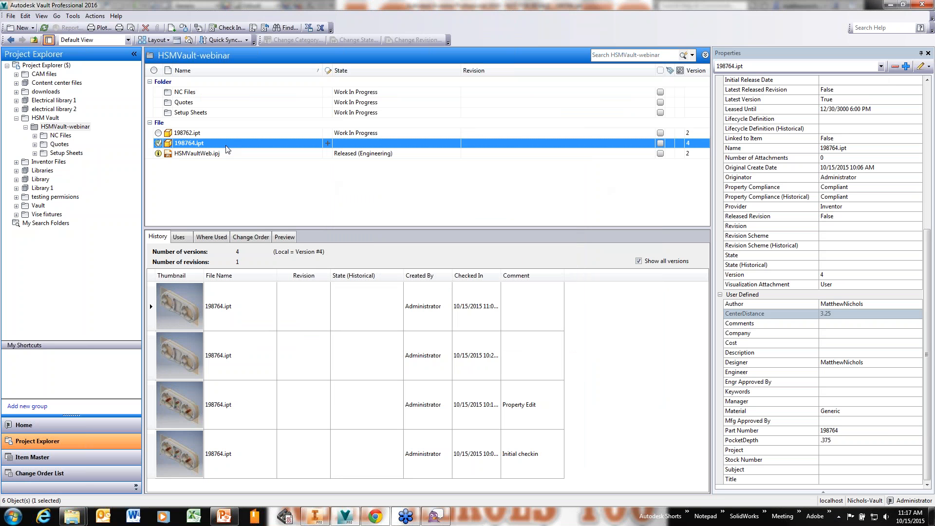
# Step: Load 198764.ipt into Copy Design and set its action to Copy
pyautogui.rightClick(223, 145)
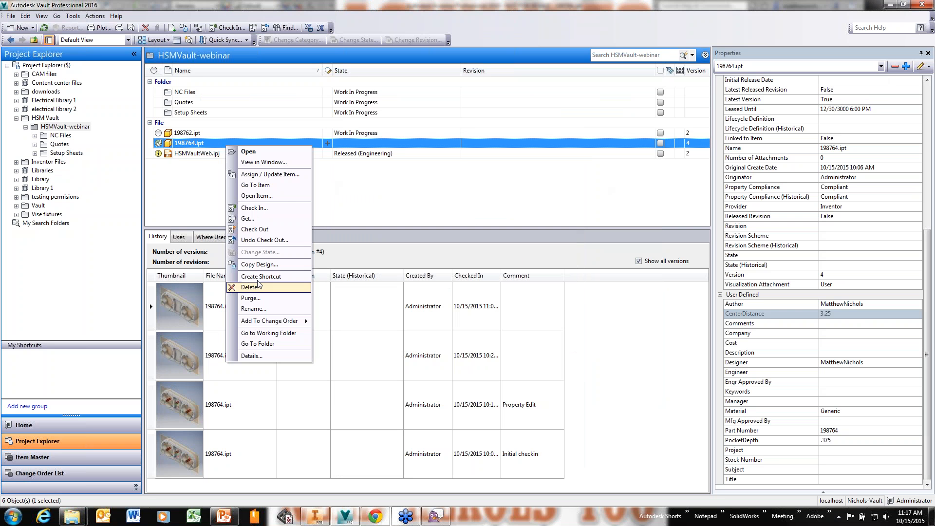
pyautogui.click(259, 264)
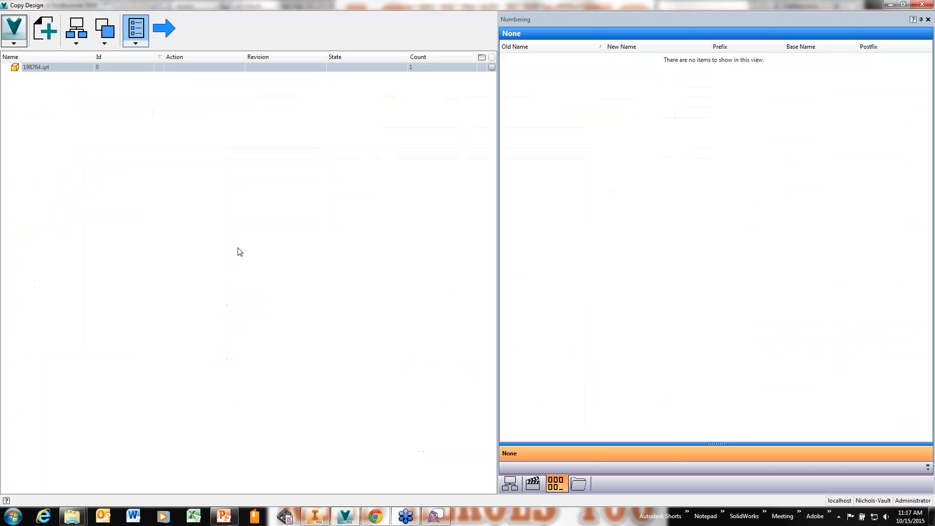
pyautogui.click(65, 69)
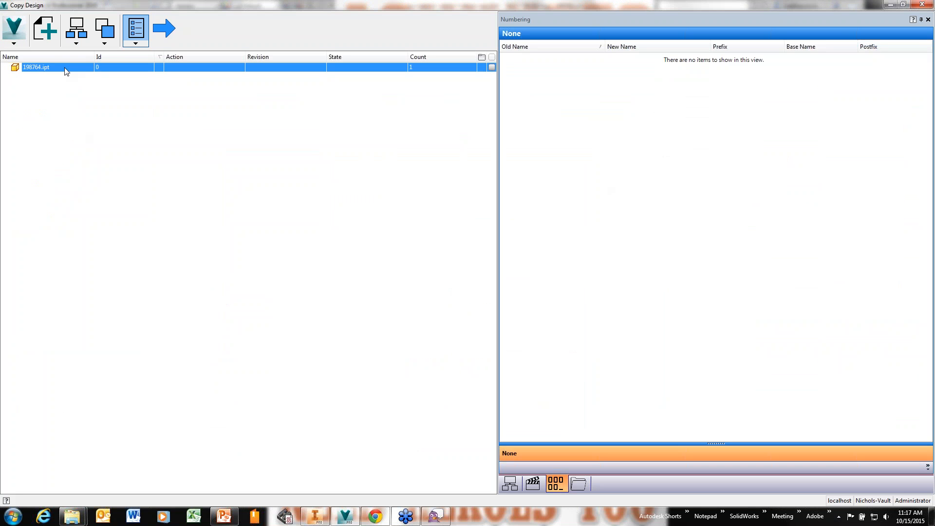
pyautogui.rightClick(43, 68)
pyautogui.click(61, 73)
# Step: Clear the copy's prefix, set its base name to 198765, and run the copy before closing Copy Design
pyautogui.click(744, 58)
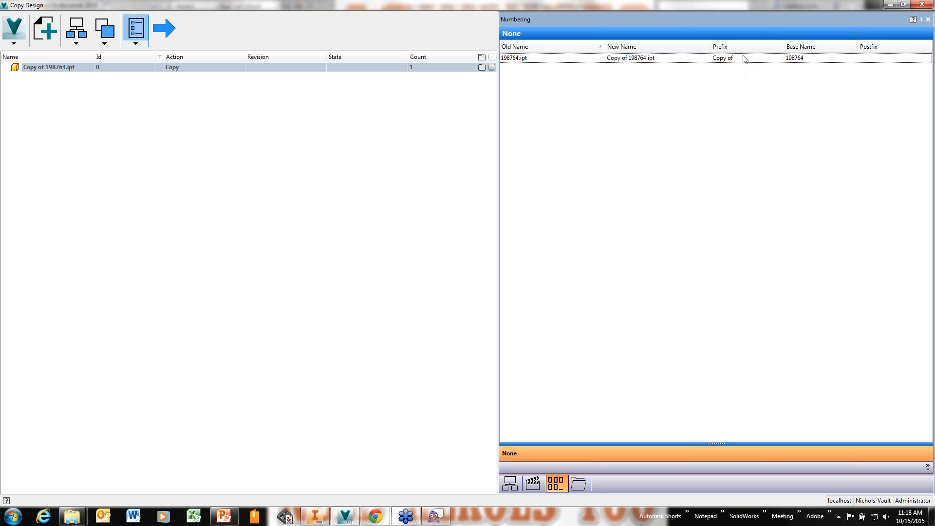
pyautogui.press('Delete')
pyautogui.click(812, 58)
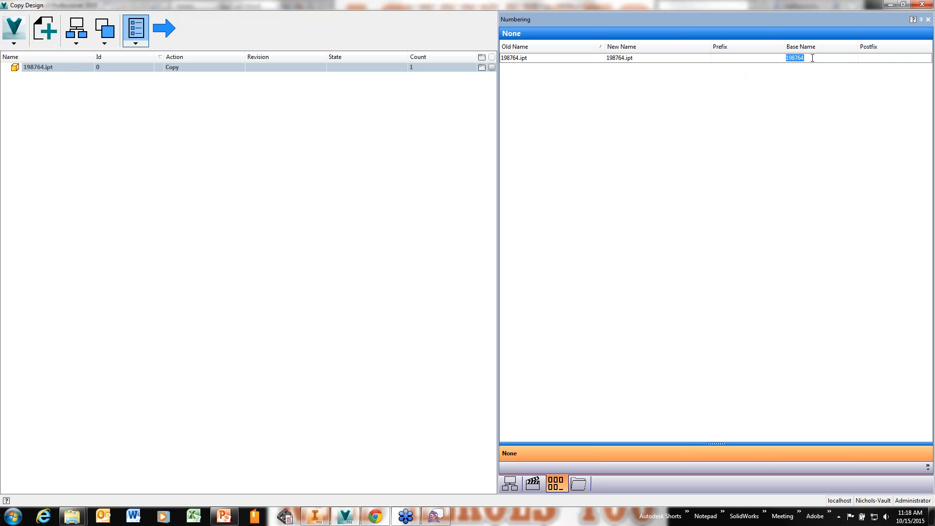
pyautogui.press('Tab')
pyautogui.click(812, 58)
pyautogui.click(808, 58)
pyautogui.press('BackSpace')
pyautogui.press('BackSpace')
pyautogui.write('68')
pyautogui.click(167, 27)
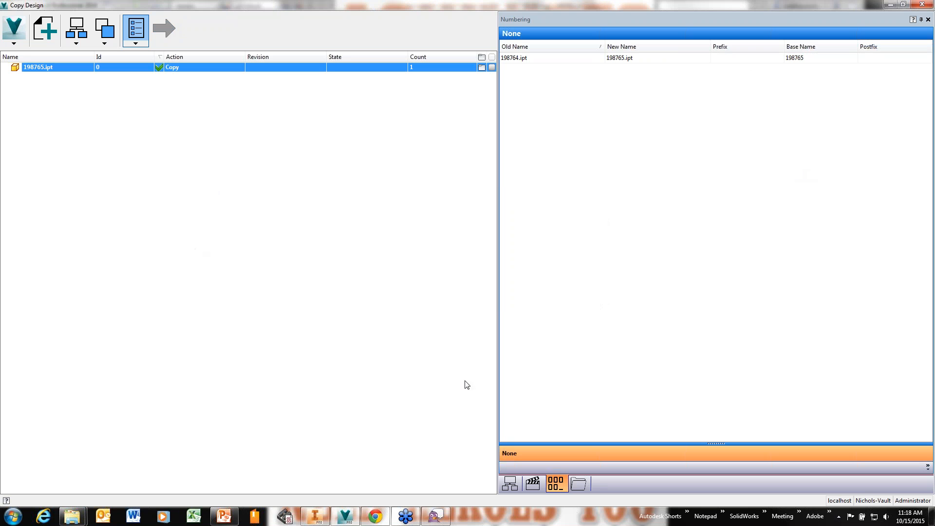
pyautogui.click(924, 5)
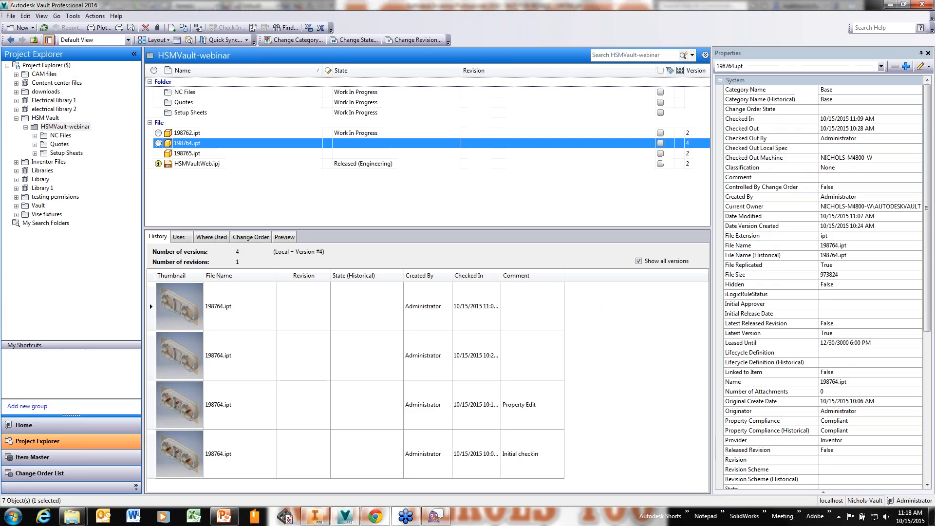
# Step: Open the CenterDistance and PocketDepth properties of the copied part 198765.ipt for editing
pyautogui.click(192, 153)
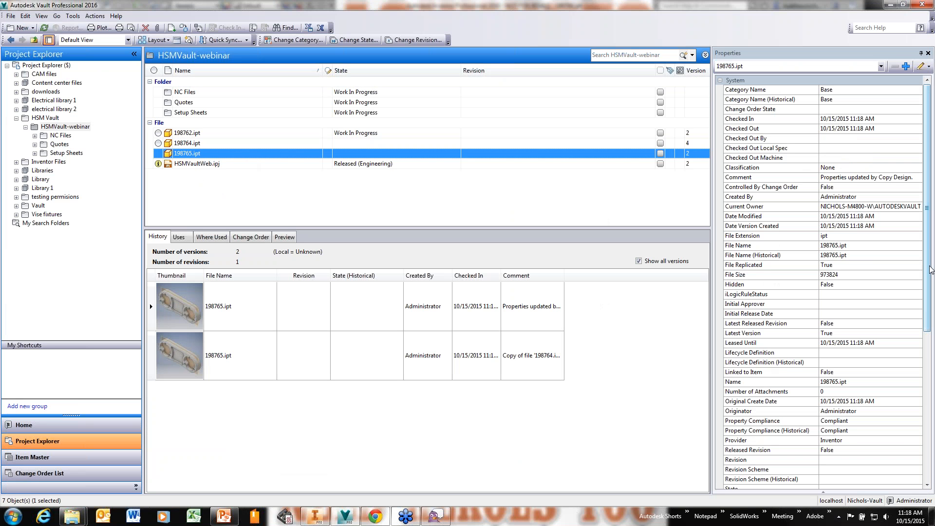
pyautogui.moveTo(933, 279); pyautogui.dragTo(933, 439)
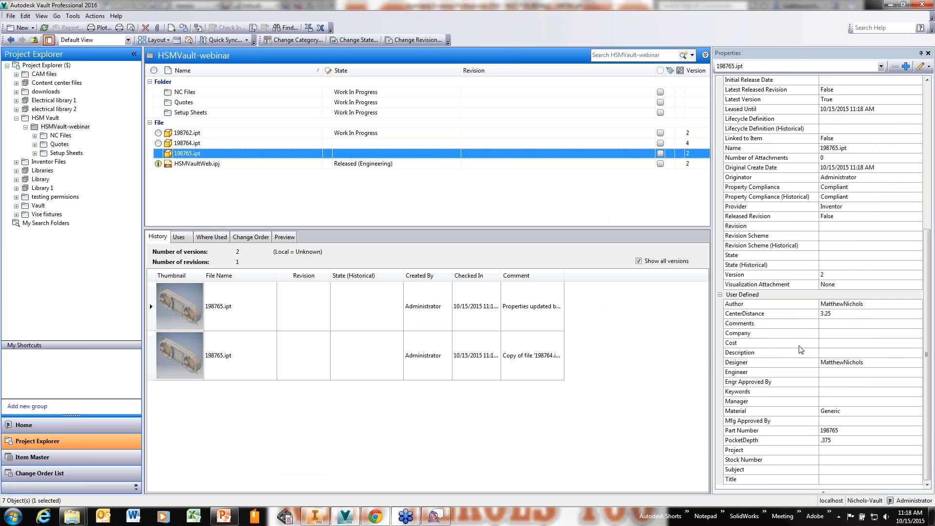
pyautogui.click(864, 316)
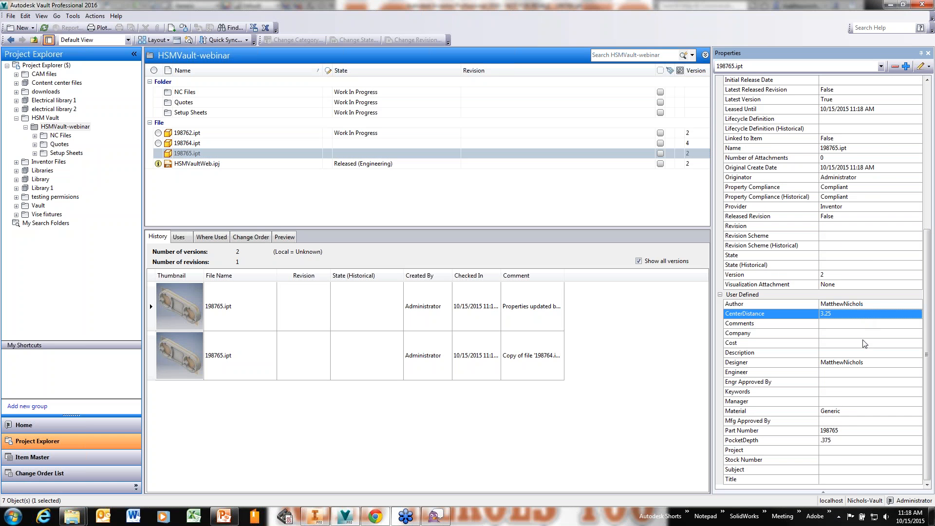
pyautogui.click(835, 441)
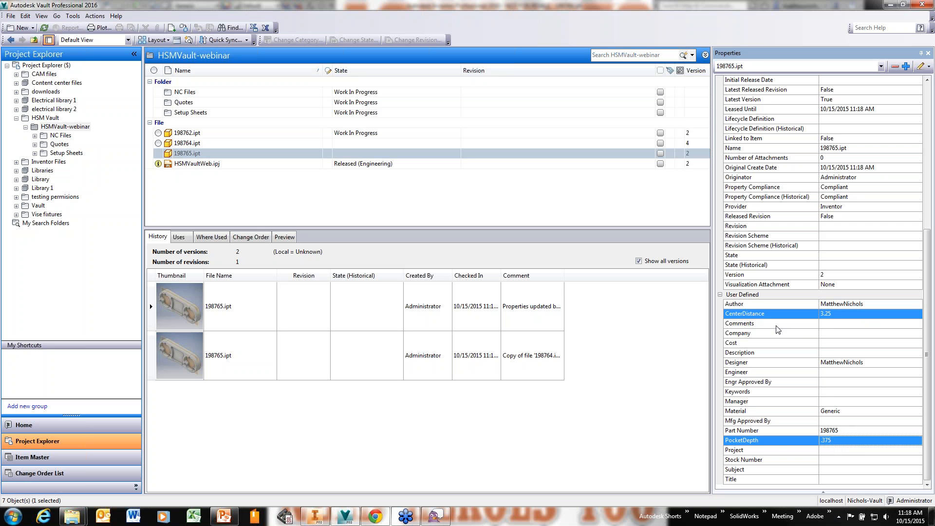
pyautogui.click(747, 442)
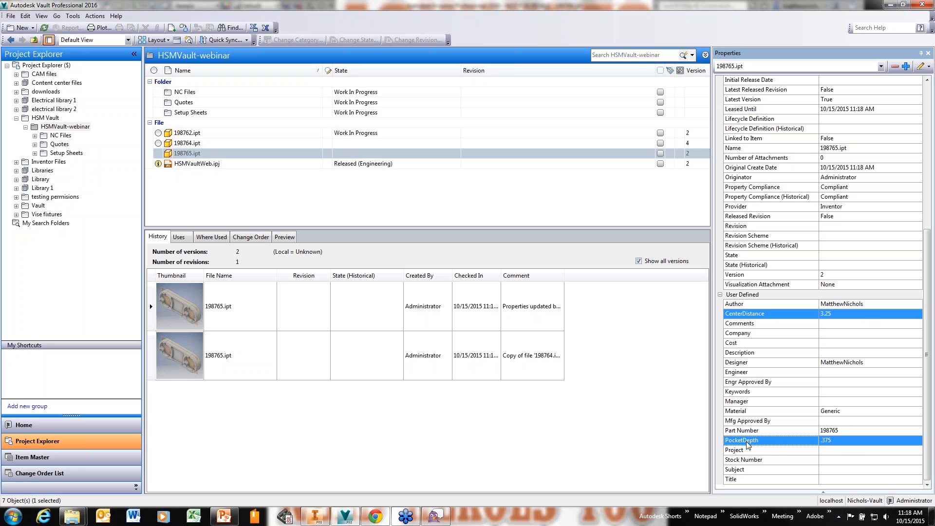
pyautogui.click(921, 67)
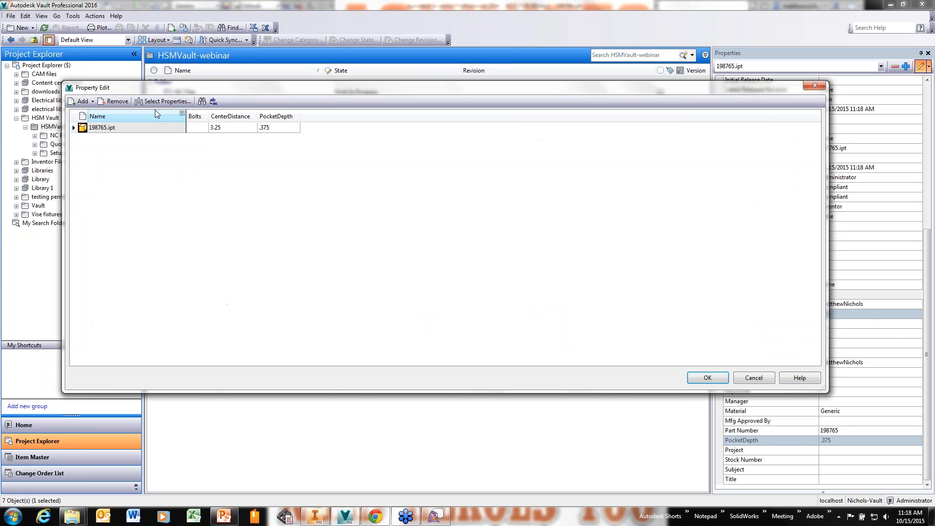
# Step: Add the IndentionRadius and OuterDiameter fields to the property edit table
pyautogui.click(165, 101)
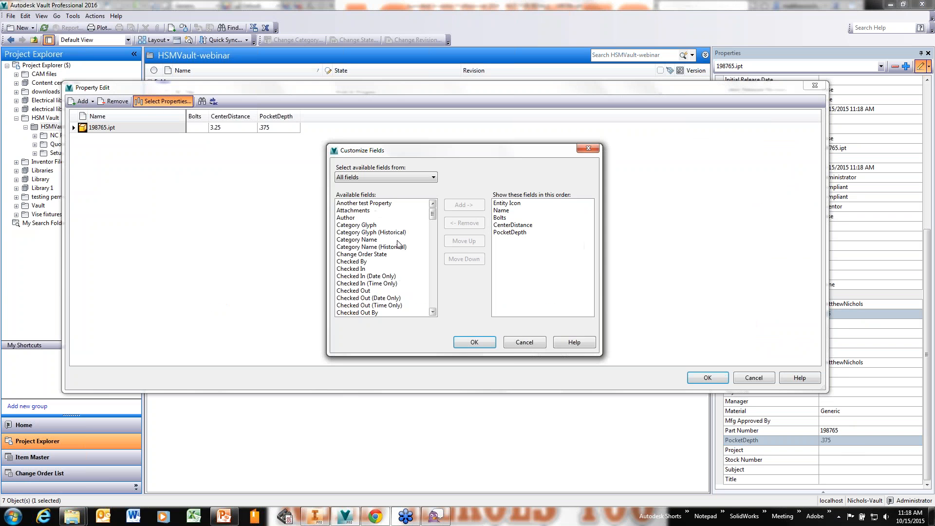
pyautogui.moveTo(433, 218); pyautogui.dragTo(433, 220)
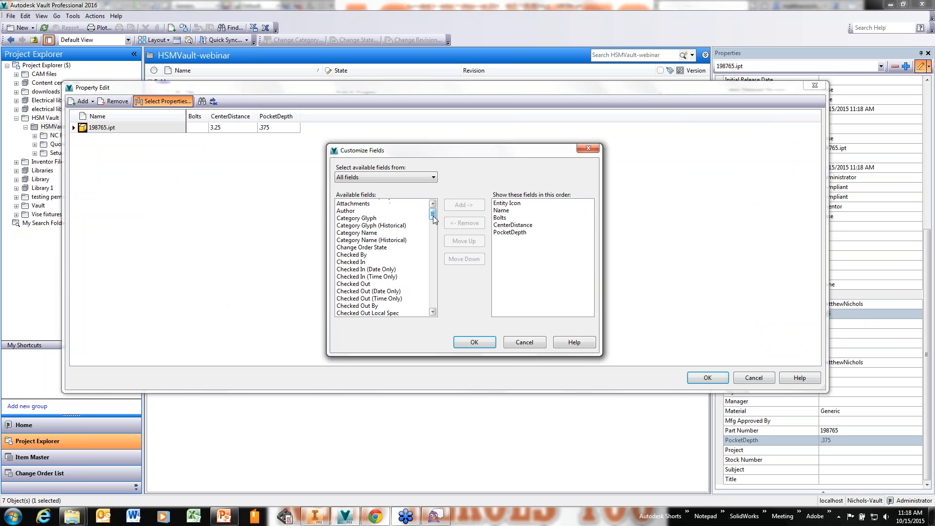
pyautogui.click(501, 218)
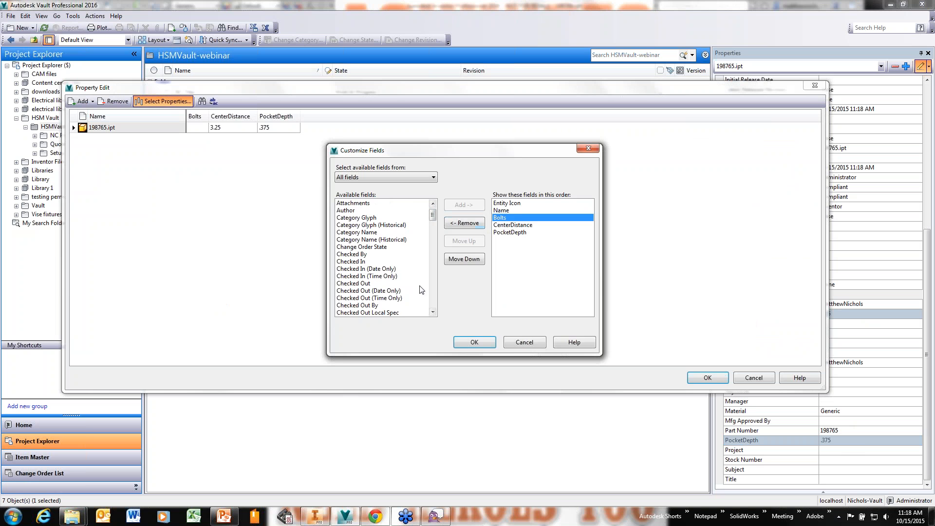
pyautogui.scroll(-8, 423, 244)
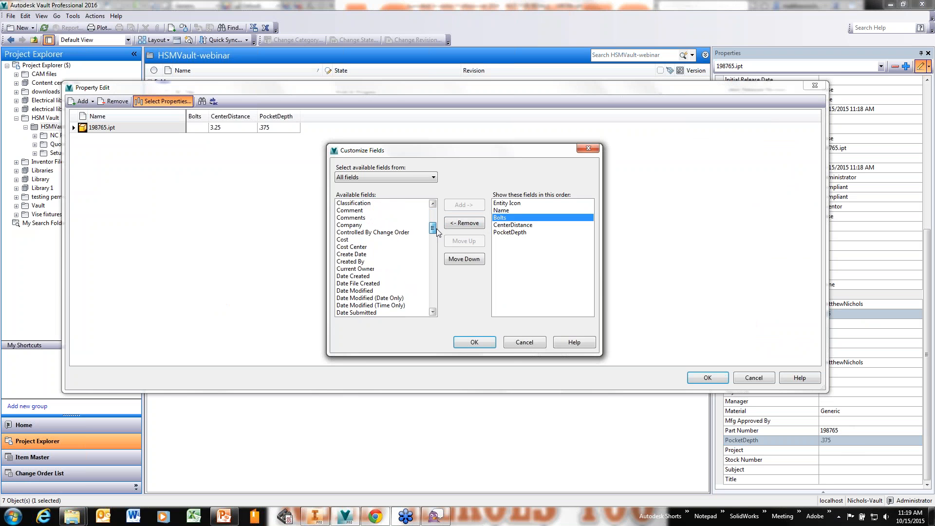
pyautogui.moveTo(438, 237); pyautogui.dragTo(439, 265)
pyautogui.click(378, 254)
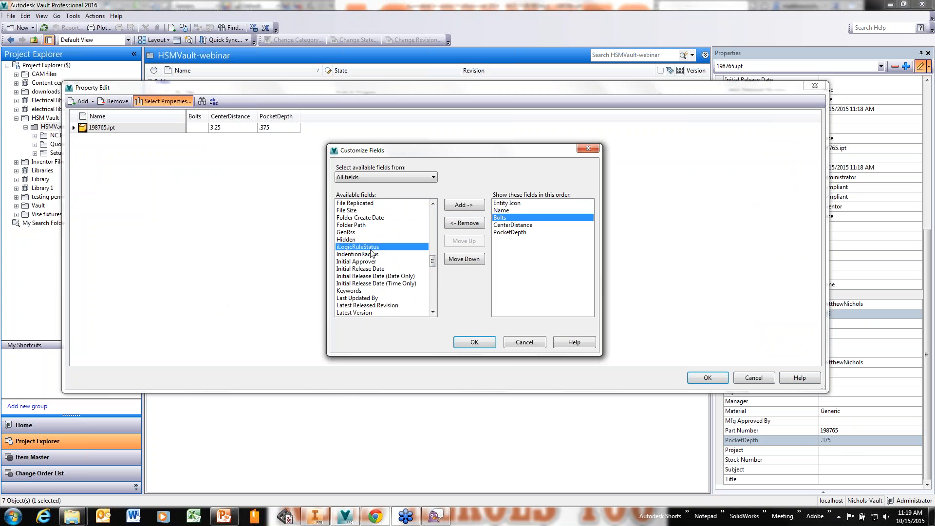
pyautogui.click(477, 207)
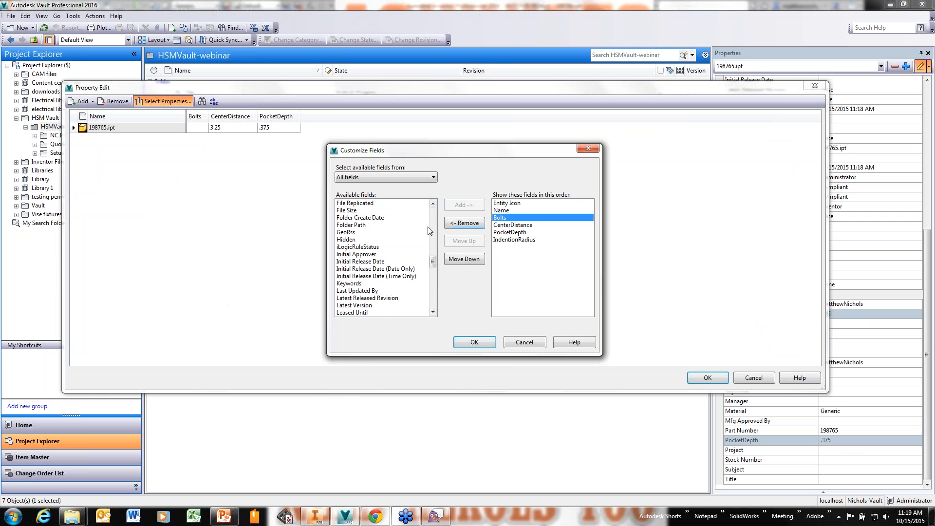
pyautogui.scroll(-12, 404, 283)
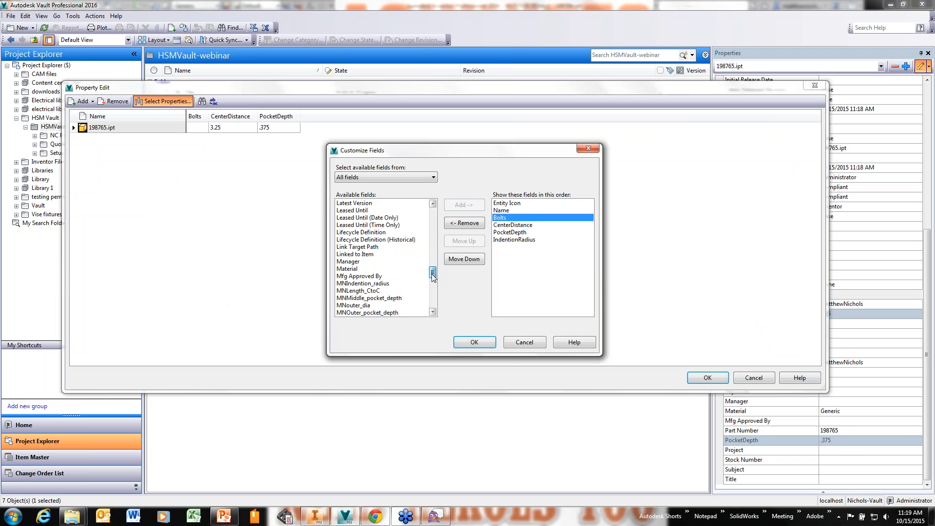
pyautogui.click(364, 298)
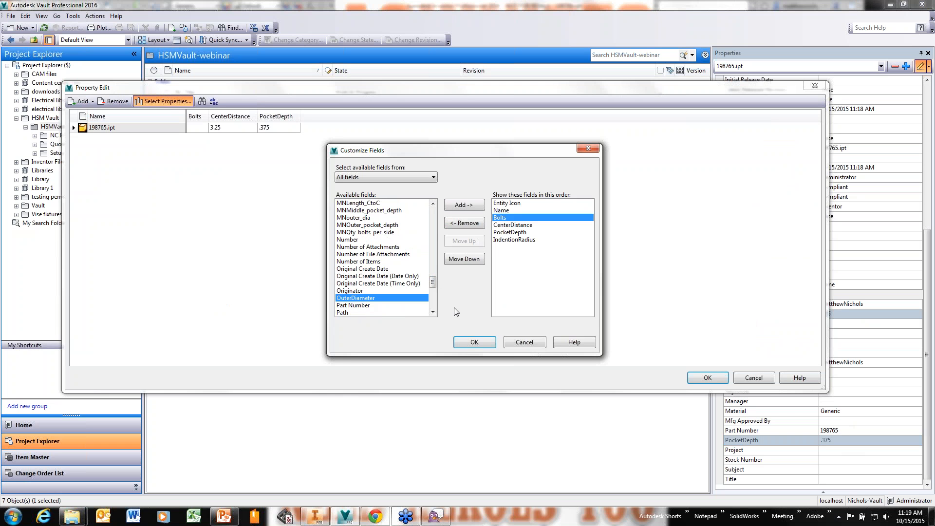
pyautogui.click(477, 206)
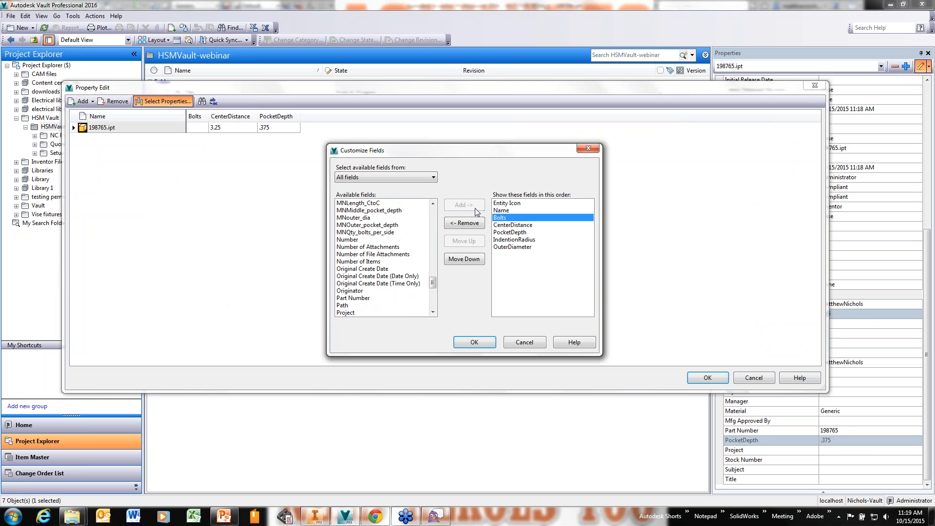
pyautogui.click(477, 343)
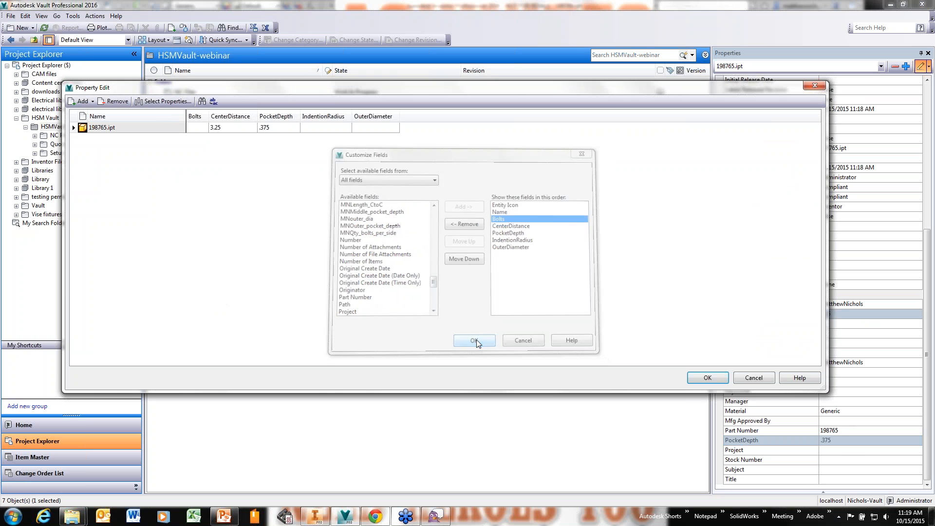
# Step: Set Bolts to 5, CenterDistance to 3.50 and PocketDepth to .40 for 198765.ipt
pyautogui.click(197, 127)
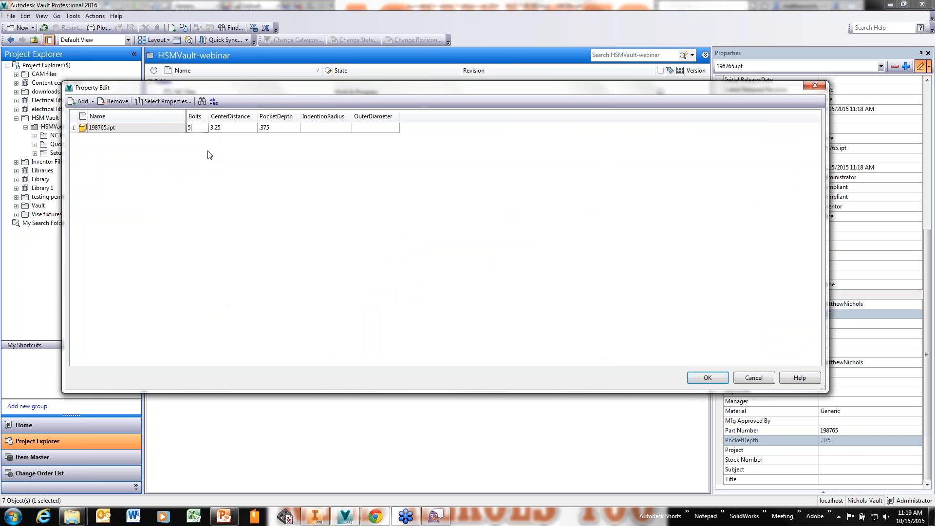
pyautogui.click(227, 128)
pyautogui.write('3')
pyautogui.click(273, 128)
pyautogui.write('.4')
pyautogui.press('Tab')
# Step: Set IndentionRadius to 5.50 and OuterDiameter to 2 for 198765.ipt, apply the property edits and close the results
pyautogui.click(321, 521)
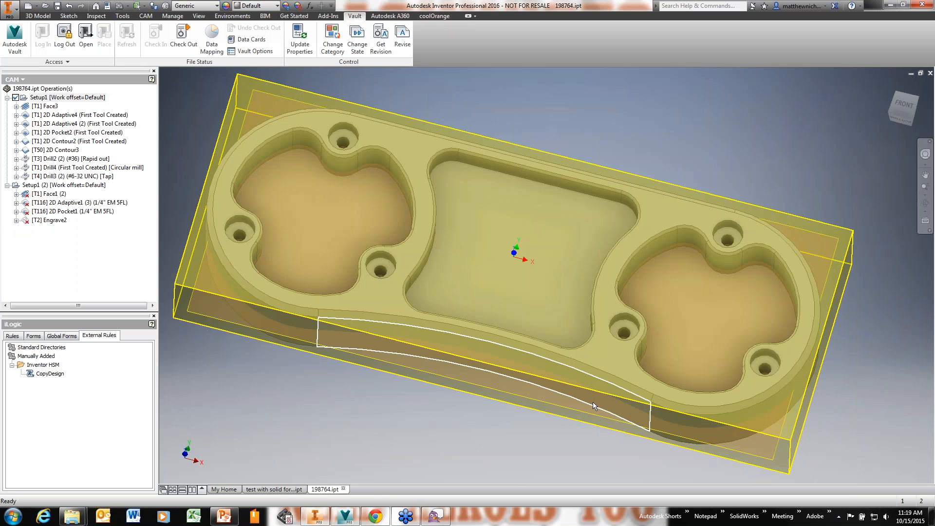
pyautogui.click(351, 520)
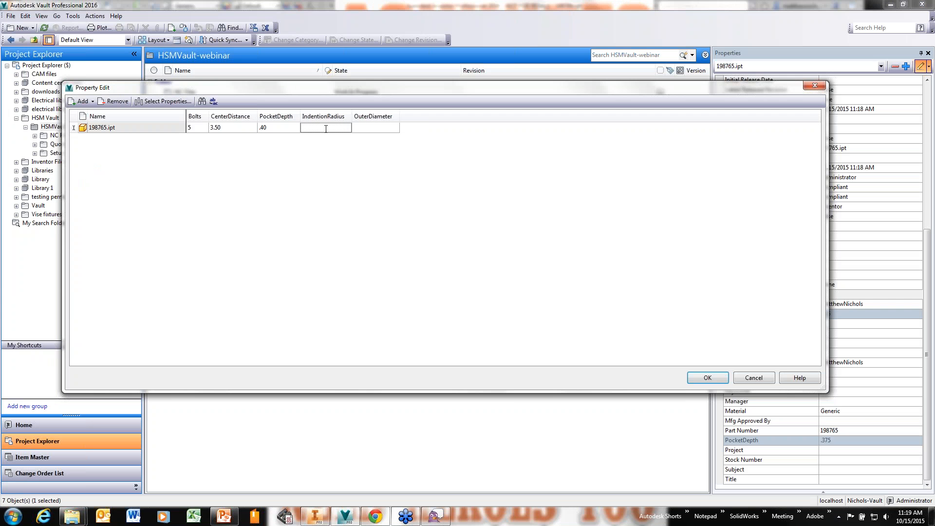
pyautogui.click(385, 128)
pyautogui.write('2')
pyautogui.click(709, 378)
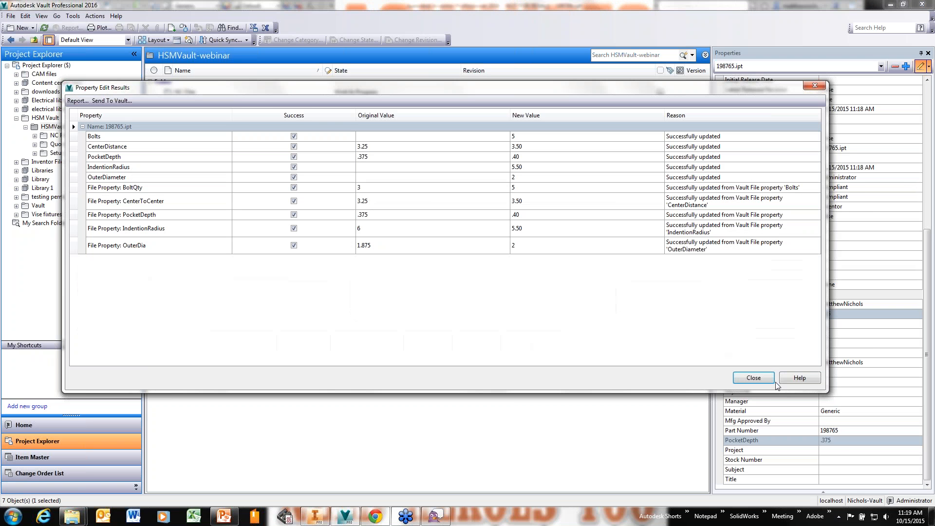
pyautogui.click(752, 378)
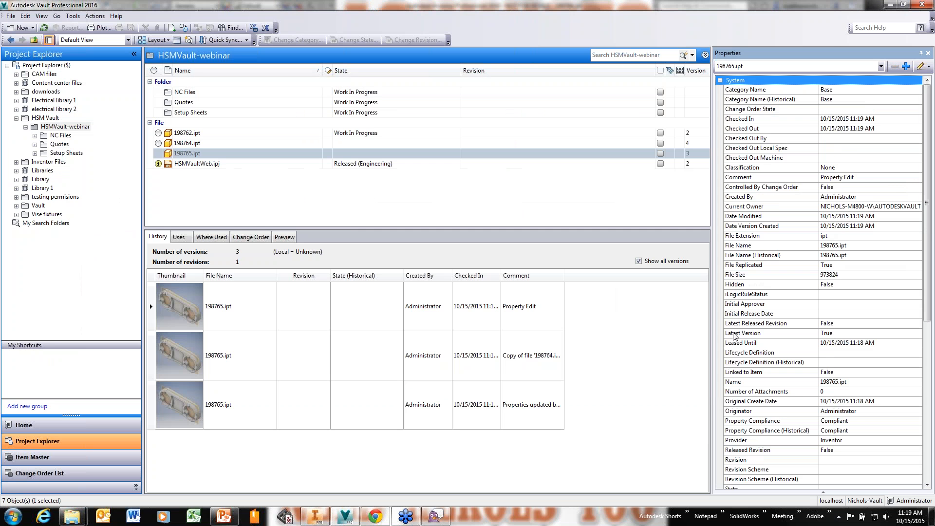
# Step: Check out 198765.ipt from the vault
pyautogui.rightClick(232, 156)
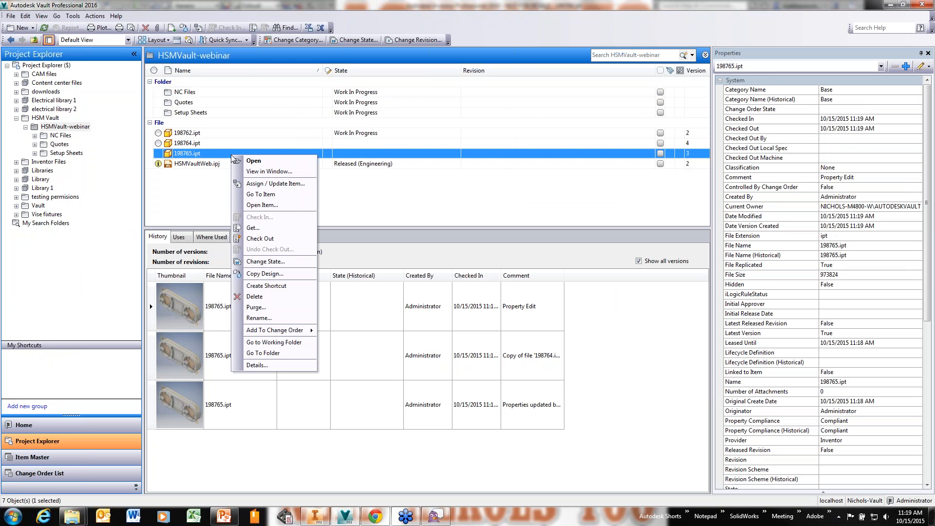
pyautogui.click(283, 240)
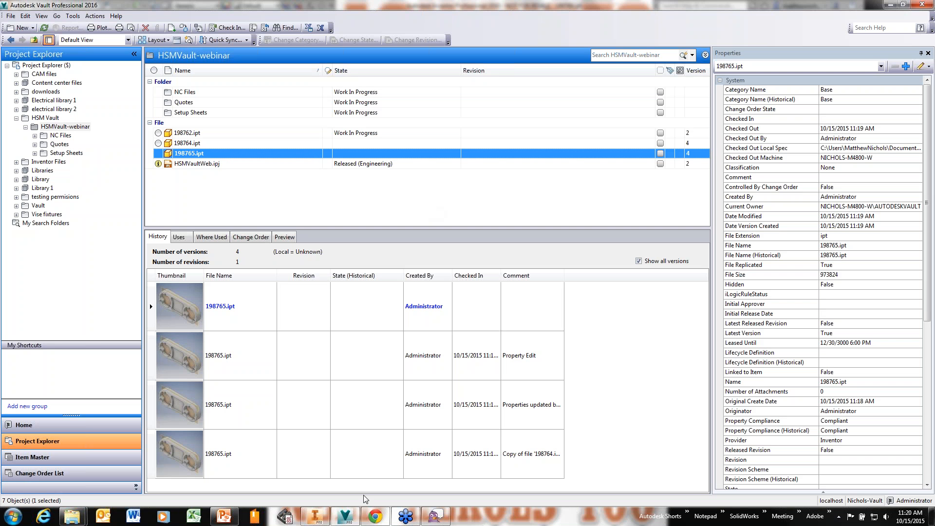
# Step: Switch to Inventor, close 198764.ipt without saving changes and bring up the dialog for opening a file
pyautogui.click(315, 516)
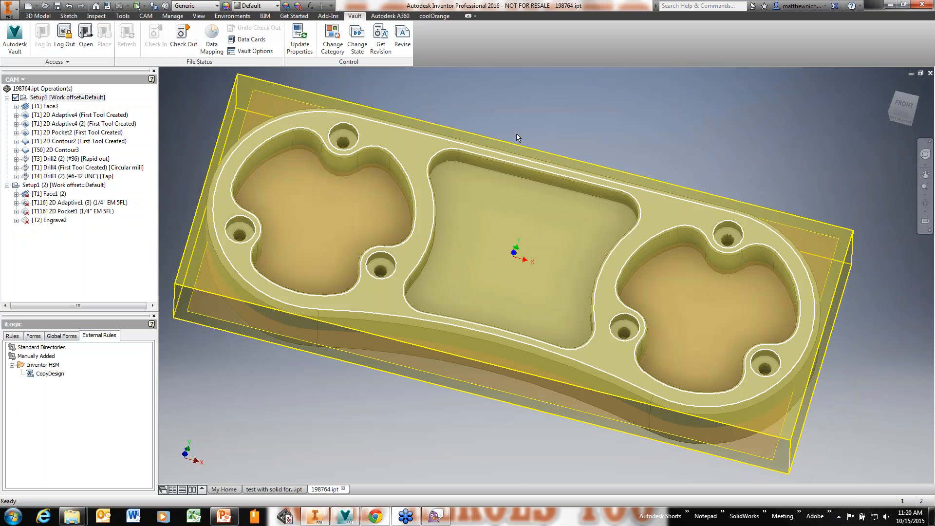
pyautogui.click(931, 72)
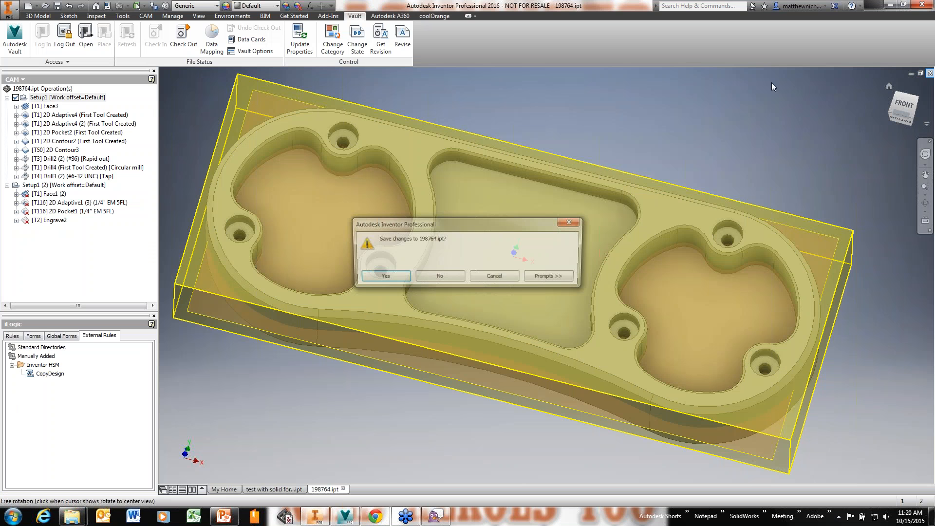
pyautogui.click(438, 278)
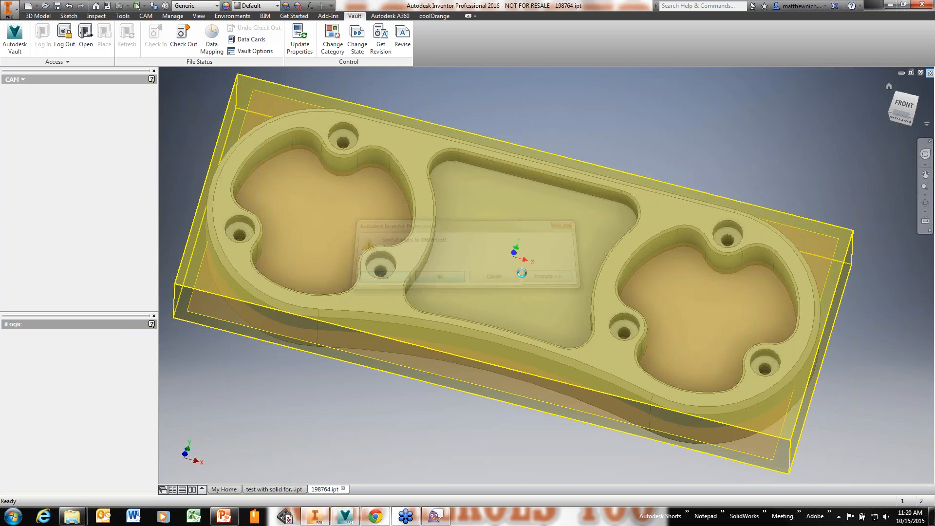
pyautogui.click(41, 42)
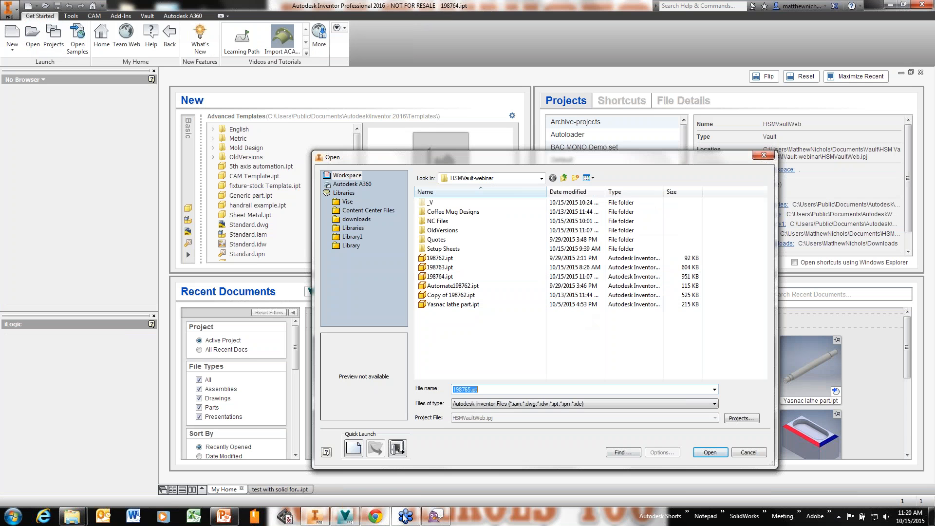
pyautogui.click(315, 518)
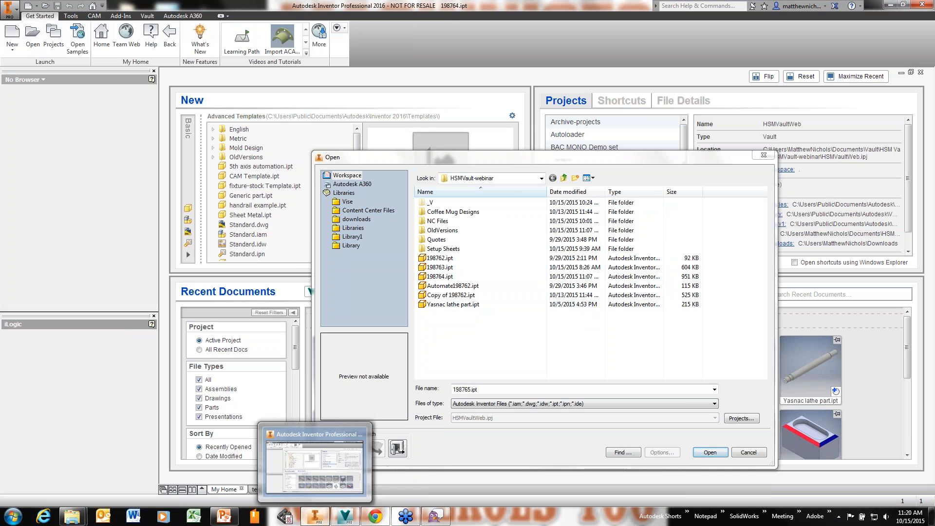
# Step: Switch to Vault and get the latest version of 198765.ipt into the local working folder
pyautogui.click(345, 517)
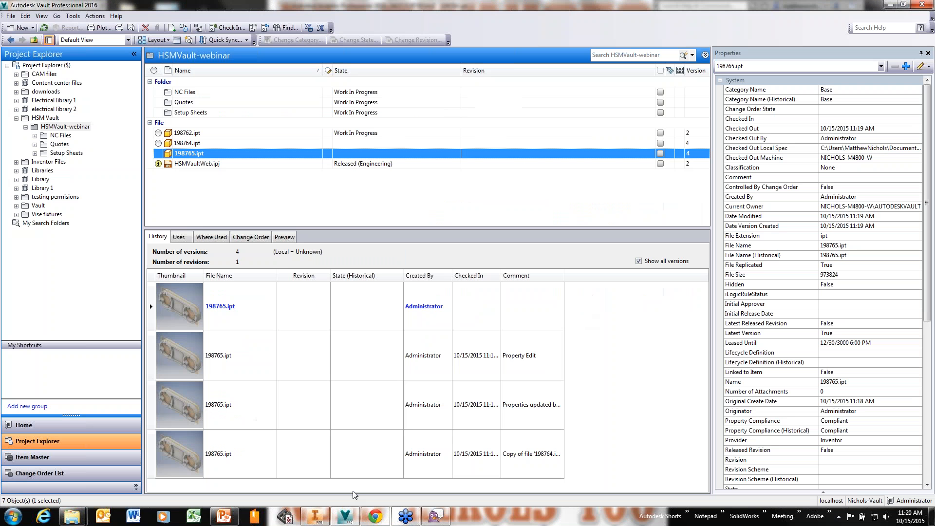
pyautogui.rightClick(193, 156)
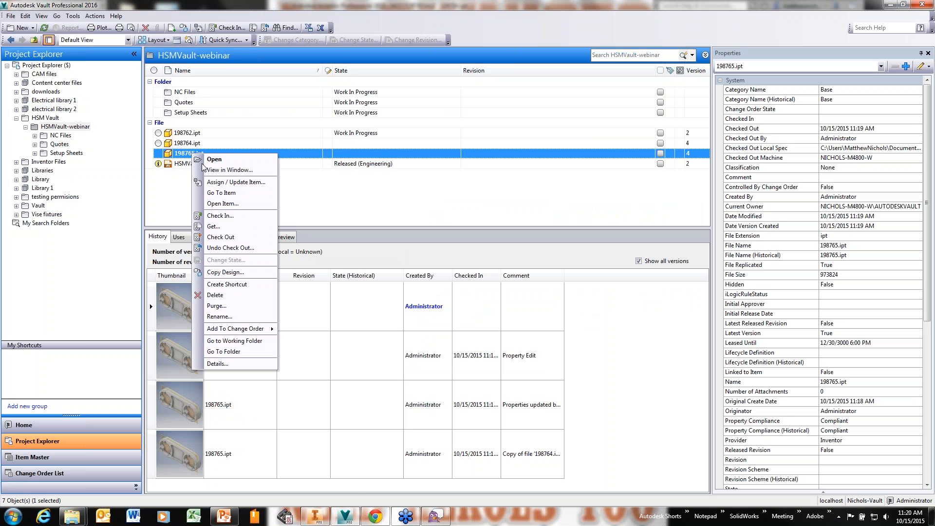
pyautogui.click(215, 226)
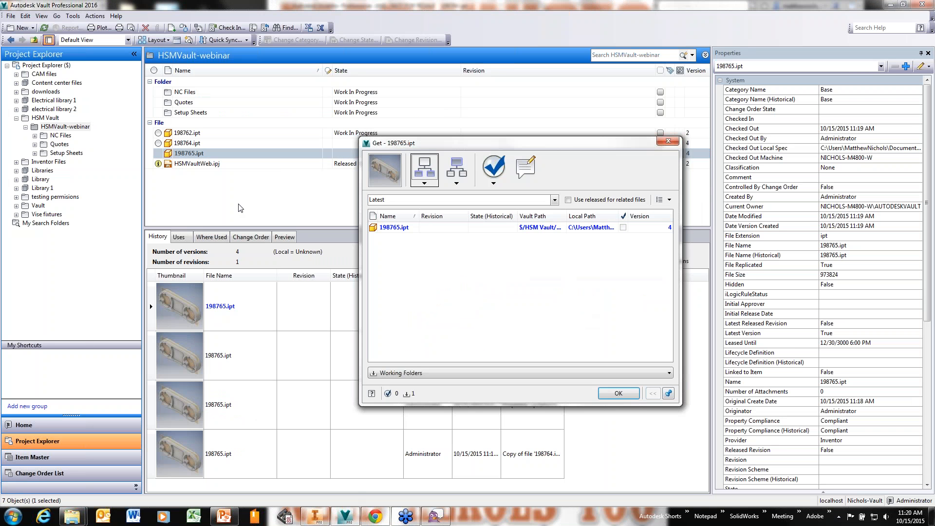
pyautogui.click(626, 229)
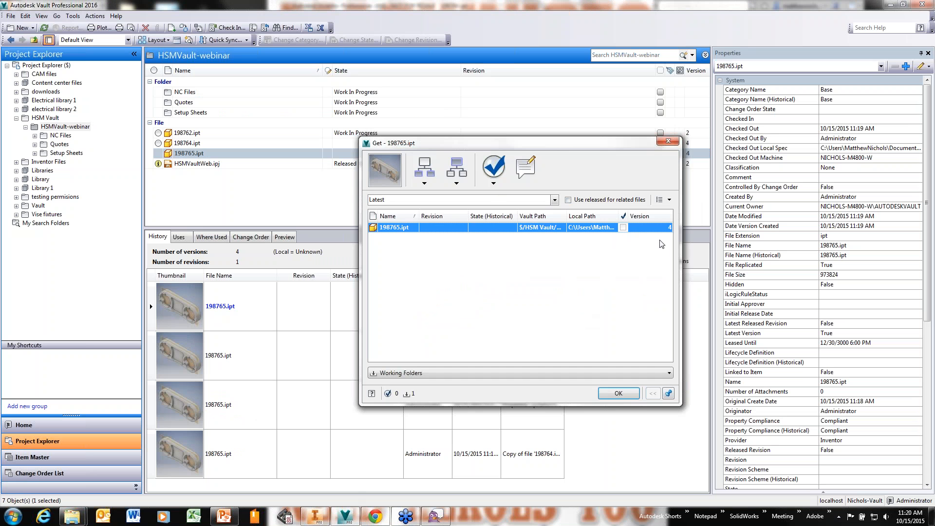
pyautogui.click(494, 168)
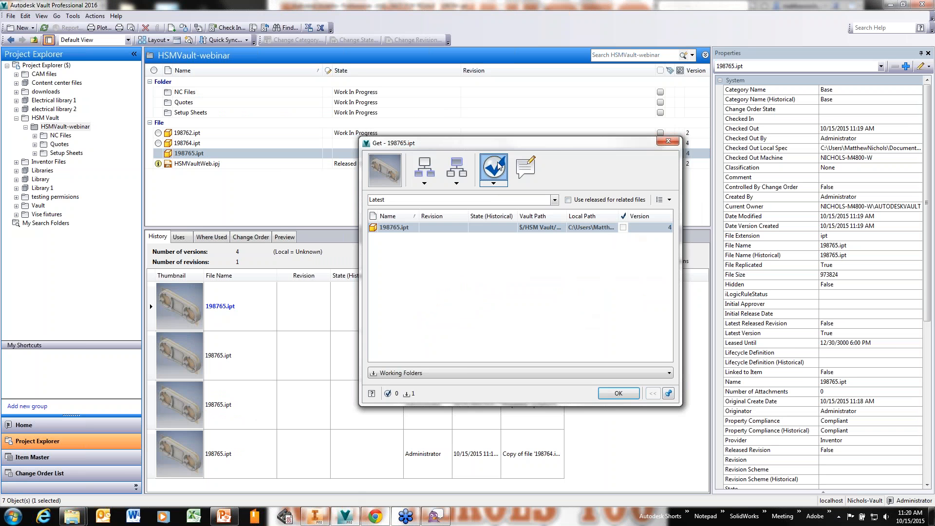
pyautogui.click(615, 395)
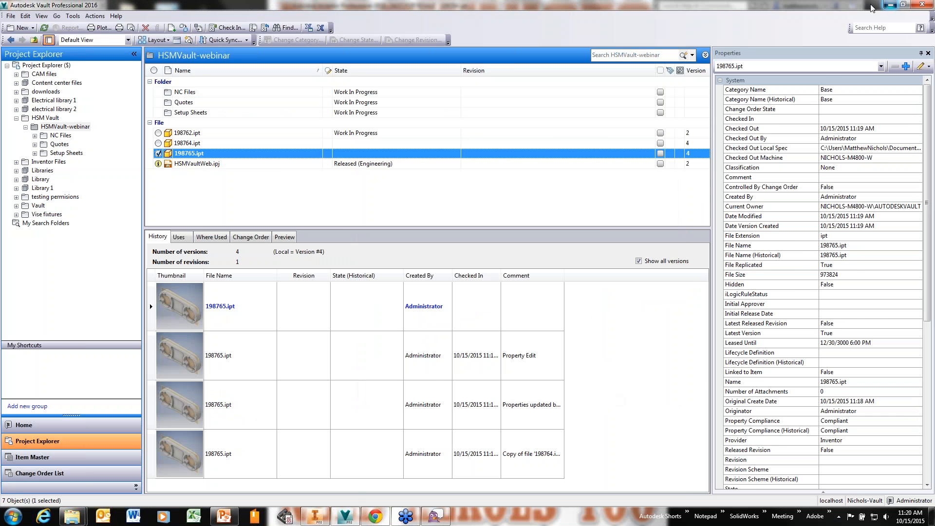
# Step: Return to Inventor and open 198765.ipt from the HSMVault-webinar folder
pyautogui.click(890, 5)
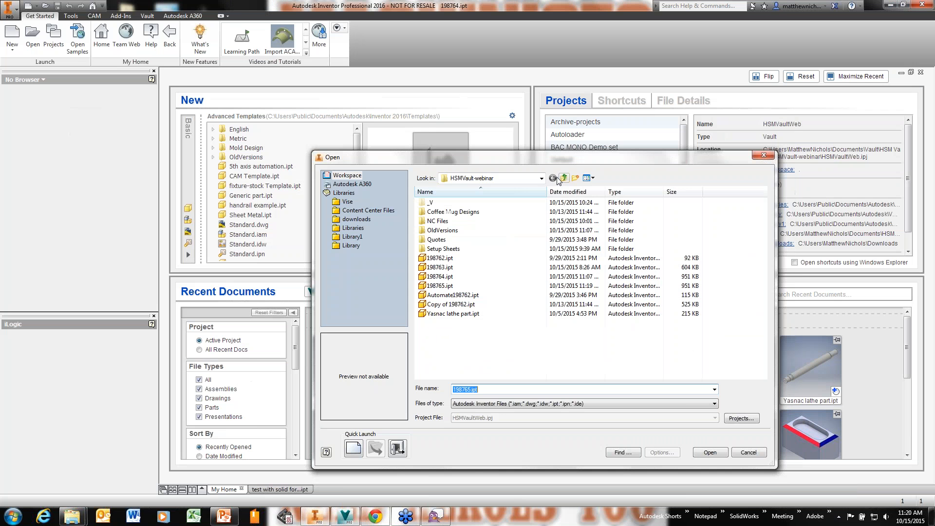
pyautogui.click(764, 156)
pyautogui.click(32, 37)
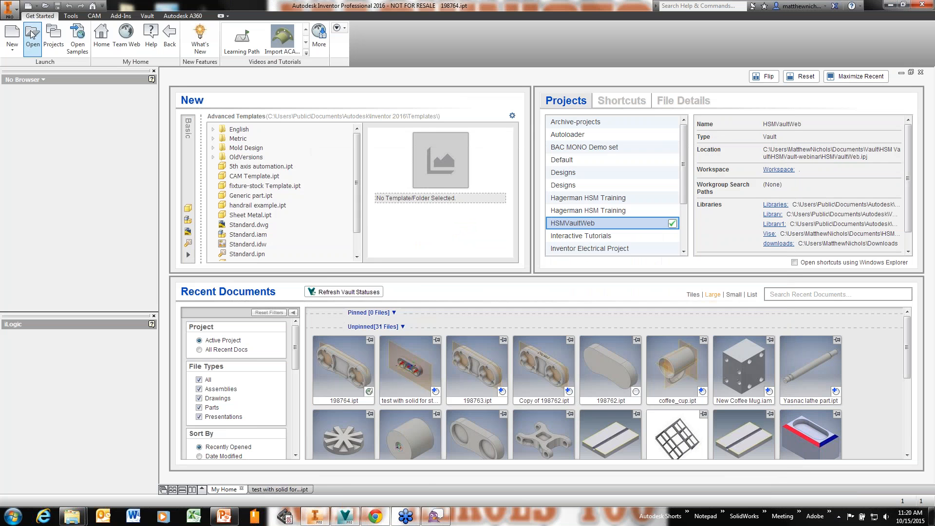
pyautogui.click(444, 287)
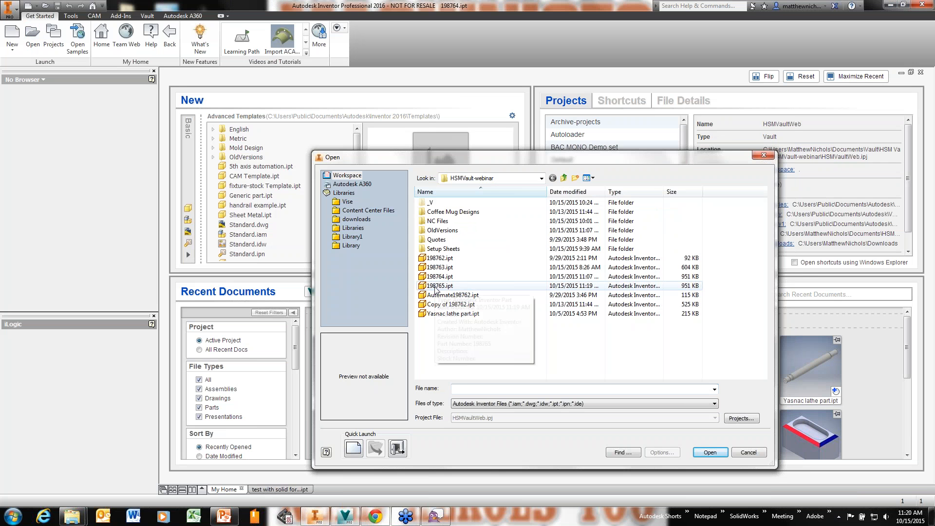
pyautogui.doubleClick(436, 288)
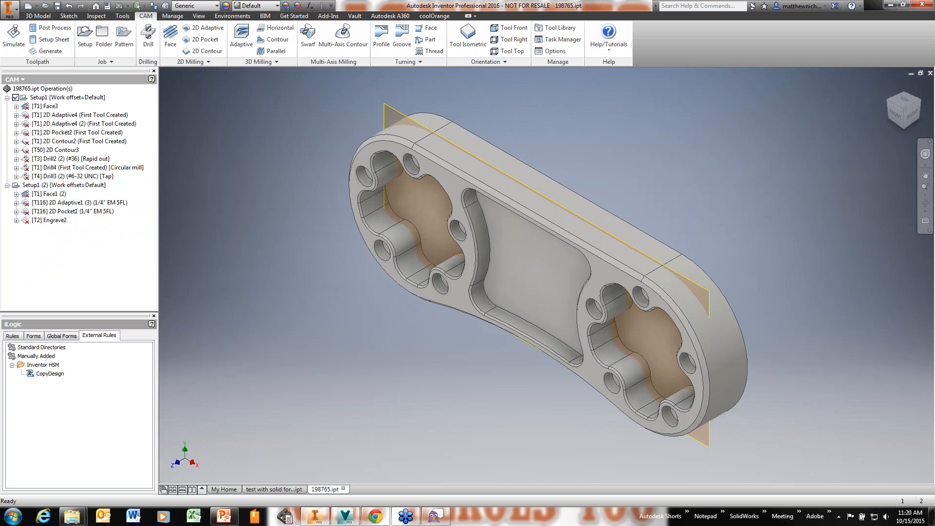
# Step: Regenerate all toolpaths of Setup1 and Setup1 (2) for the modified part
pyautogui.keyDown('shift'); pyautogui.moveTo(529, 324); pyautogui.dragTo(364, 269, button='middle'); pyautogui.keyUp('shift')
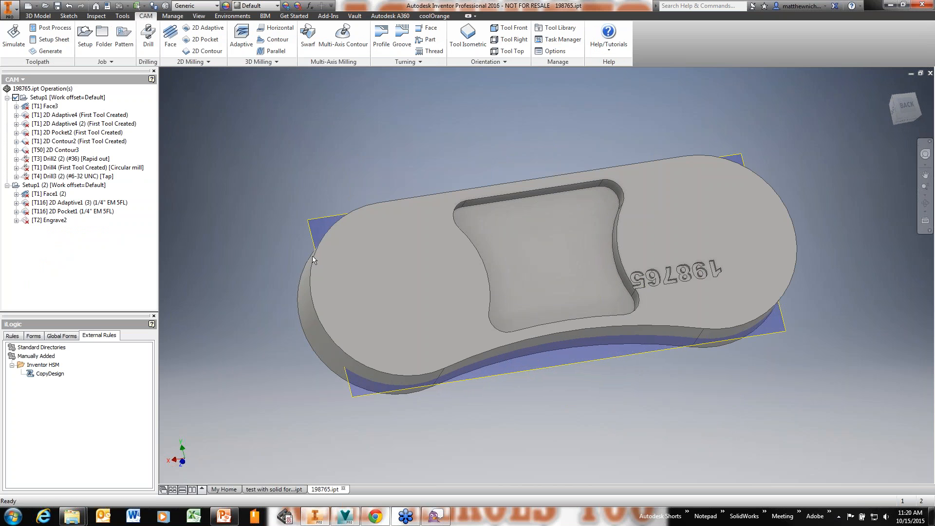
pyautogui.keyDown('shift'); pyautogui.moveTo(353, 239); pyautogui.dragTo(561, 237, button='middle'); pyautogui.keyUp('shift')
pyautogui.keyDown('shift'); pyautogui.moveTo(561, 236); pyautogui.dragTo(562, 236); pyautogui.keyUp('shift')
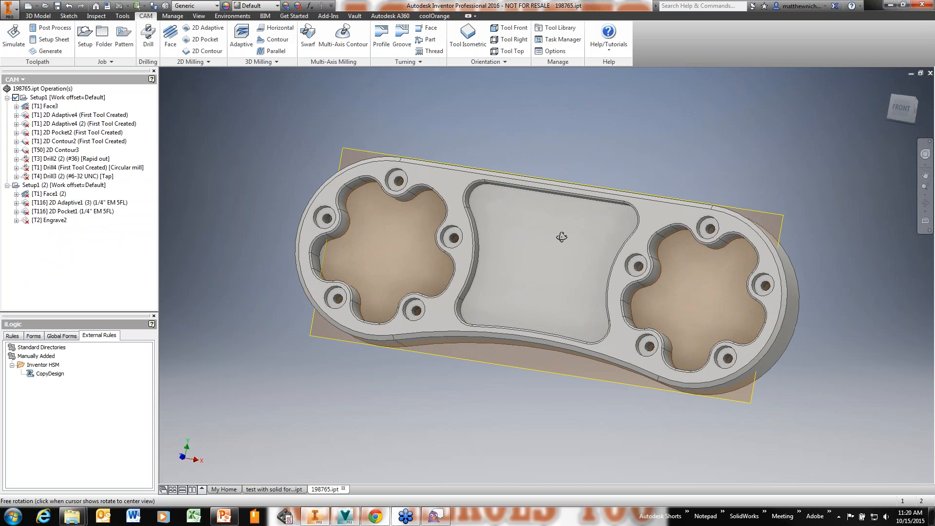
pyautogui.scroll(-4, 562, 236)
pyautogui.click(63, 98)
pyautogui.keyDown('ctrl'); pyautogui.click(52, 186); pyautogui.keyUp('ctrl')
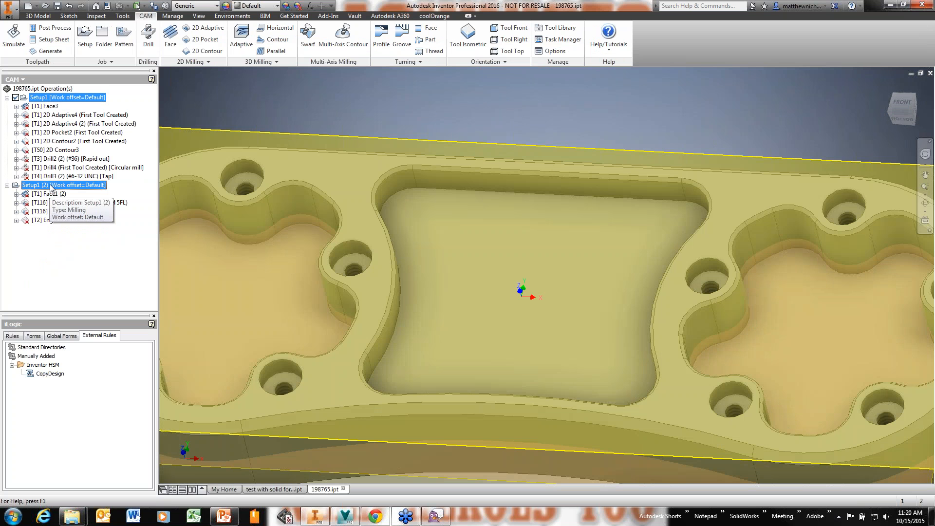
pyautogui.hotkey('ctrl', 'g')
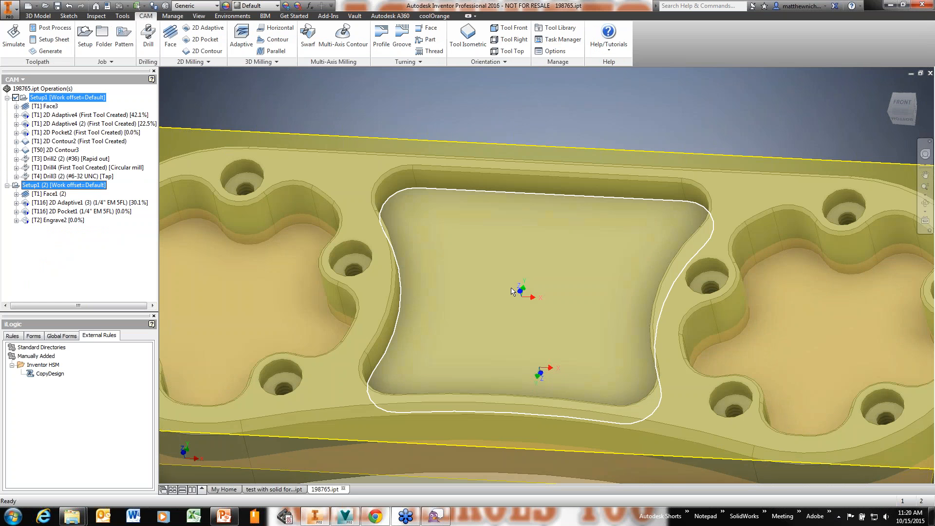
# Step: Examine the stock and machined pockets of the part, and the Engrave2 toolpath over the part number on the back
pyautogui.moveTo(468, 320); pyautogui.dragTo(547, 268, button='middle')
pyautogui.scroll(-3, 550, 270)
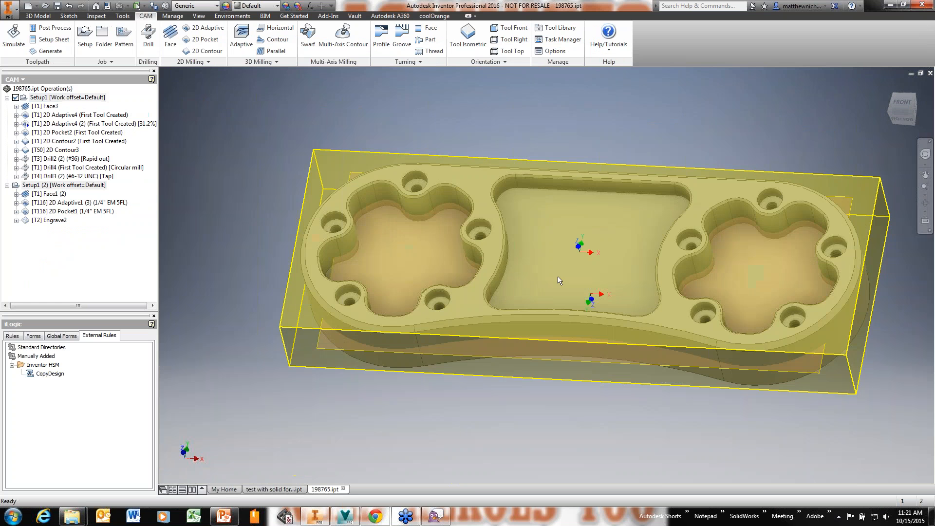
pyautogui.moveTo(548, 397); pyautogui.dragTo(506, 399, button='middle')
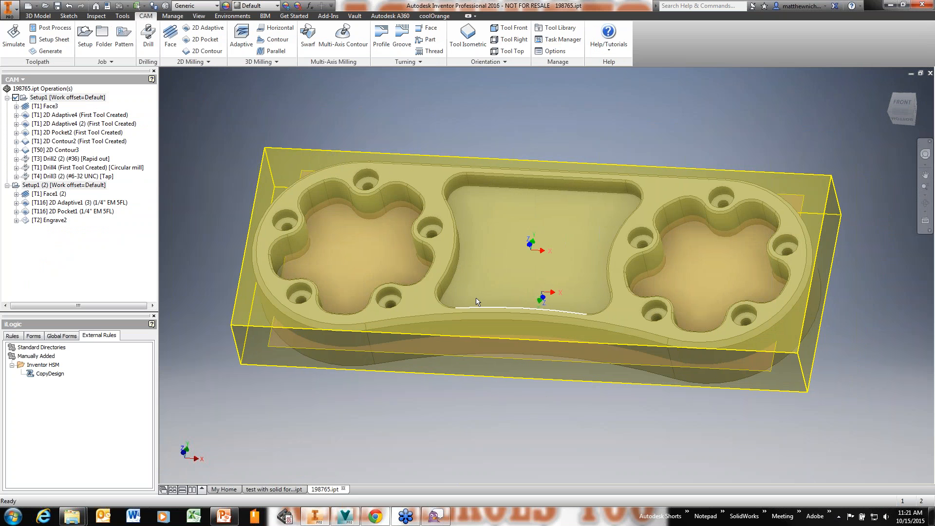
pyautogui.keyDown('shift'); pyautogui.moveTo(678, 297); pyautogui.dragTo(607, 308, button='middle'); pyautogui.keyUp('shift')
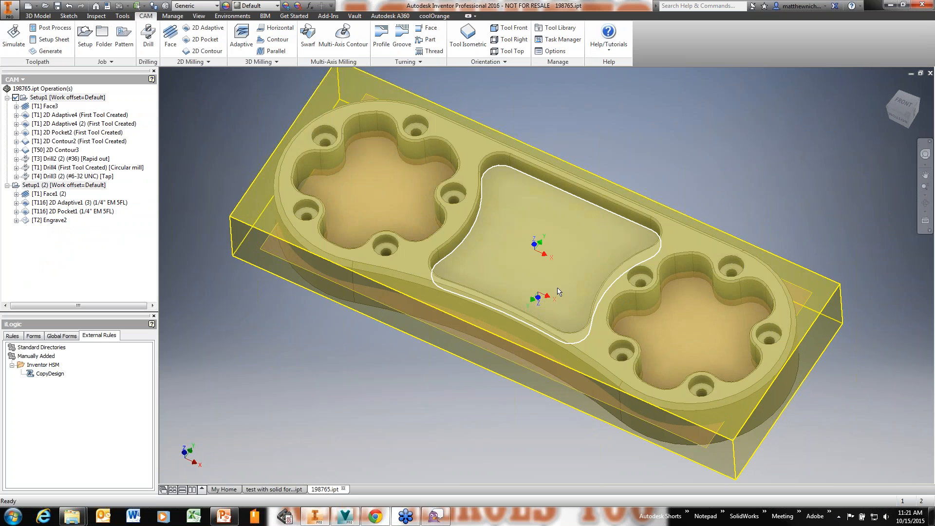
pyautogui.keyDown('shift'); pyautogui.moveTo(558, 289); pyautogui.dragTo(340, 147, button='middle'); pyautogui.keyUp('shift')
pyautogui.click(52, 222)
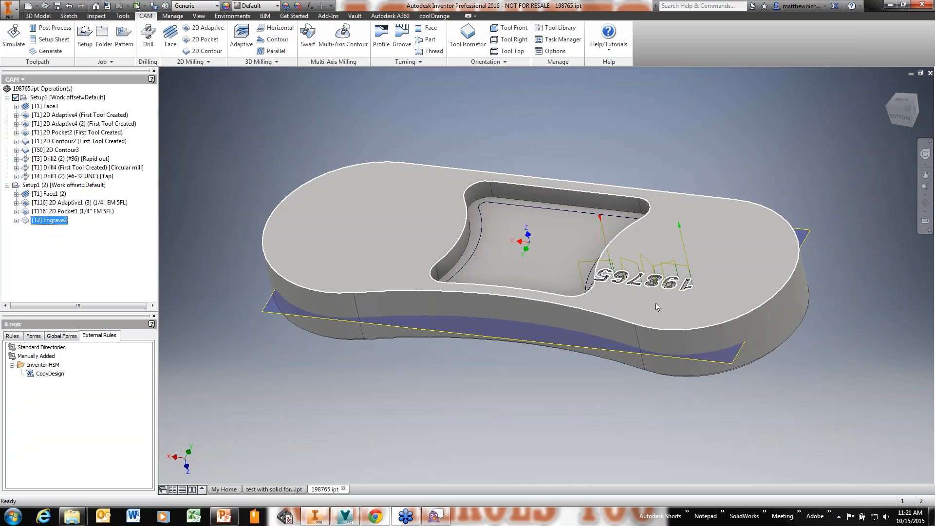
pyautogui.scroll(4, 694, 302)
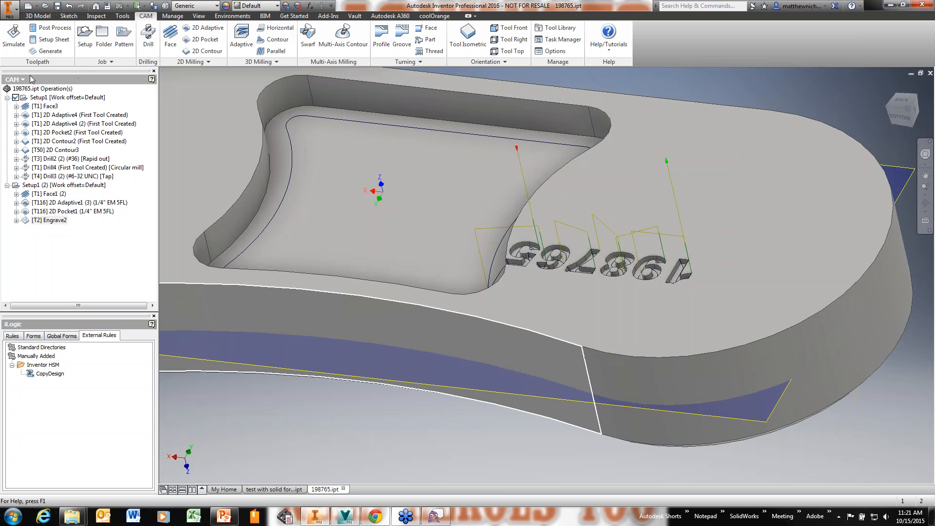
# Step: Edit the Emboss1 sketch to move the 198765 text away from the center pocket, and finish the sketch
pyautogui.click(14, 81)
pyautogui.click(26, 92)
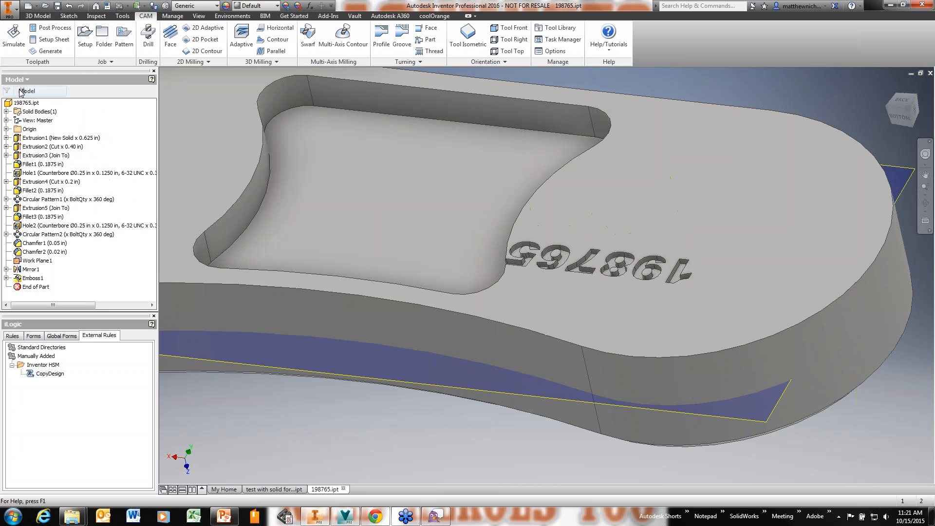
pyautogui.click(33, 278)
pyautogui.rightClick(35, 279)
pyautogui.click(81, 311)
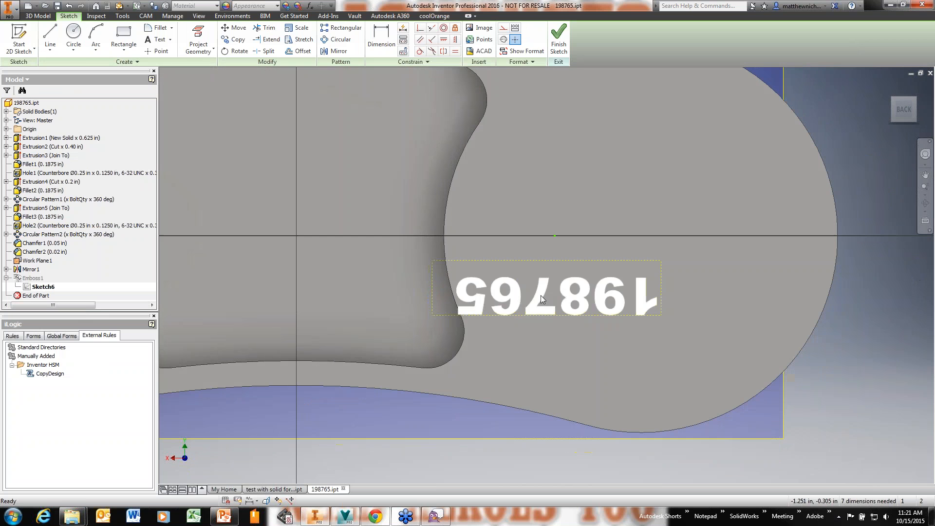
pyautogui.click(559, 39)
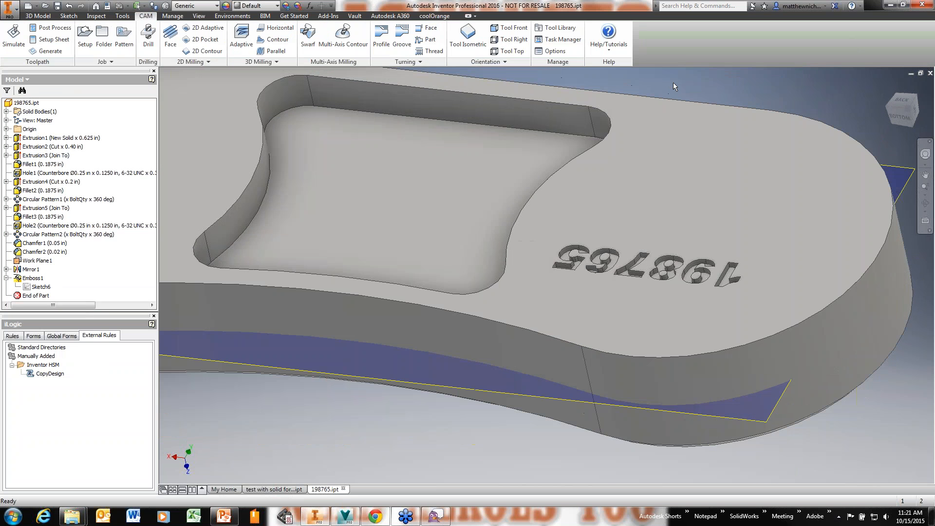
# Step: Return to the CAM operations and regenerate the toolpaths of both setups to match the moved part number text
pyautogui.click(15, 79)
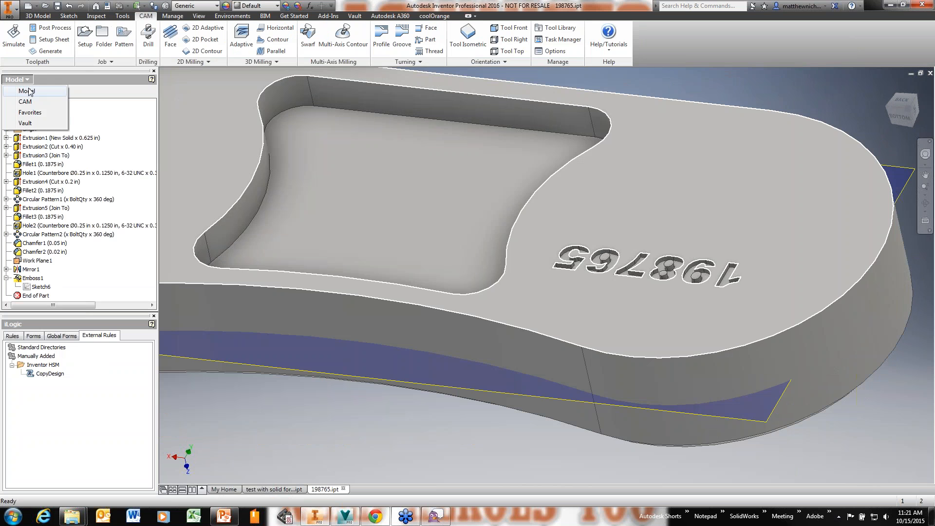
pyautogui.click(14, 80)
pyautogui.click(15, 79)
pyautogui.click(25, 102)
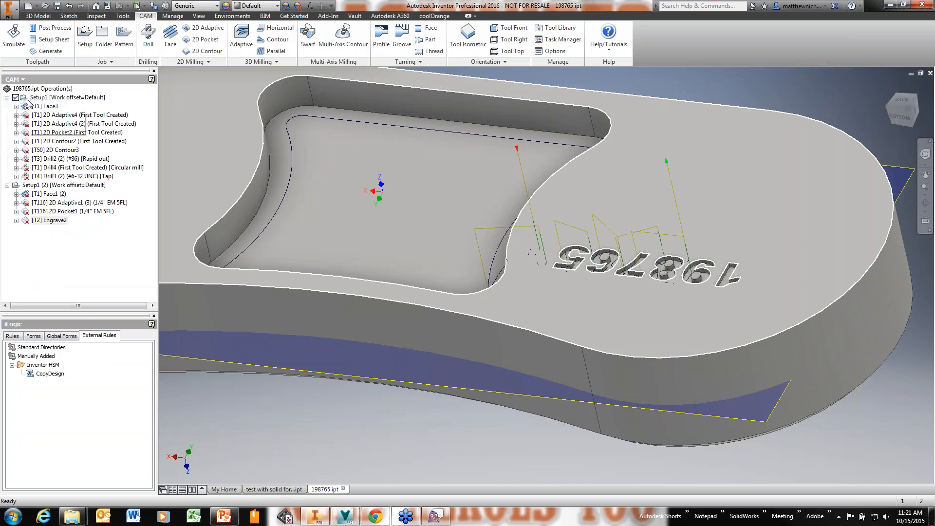
pyautogui.click(39, 97)
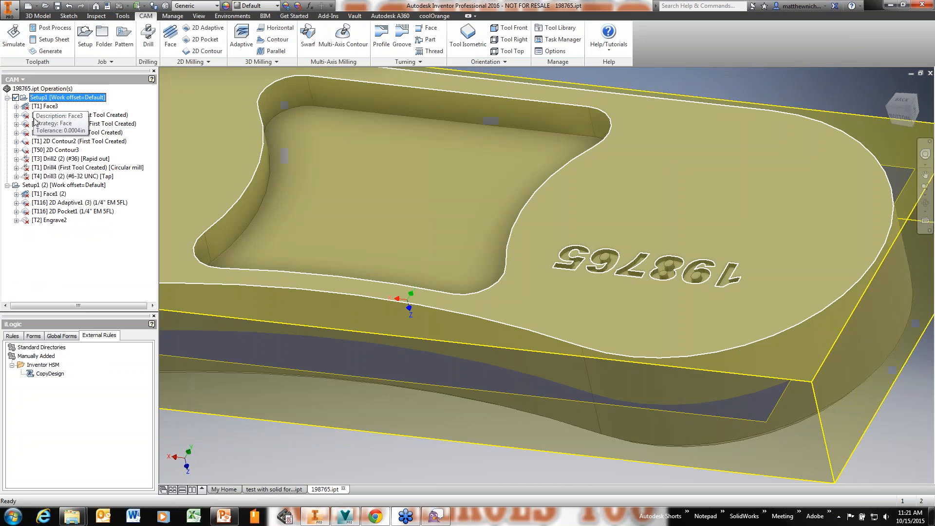
pyautogui.keyDown('ctrl'); pyautogui.click(39, 186); pyautogui.keyUp('ctrl')
pyautogui.hotkey('ctrl', 'g')
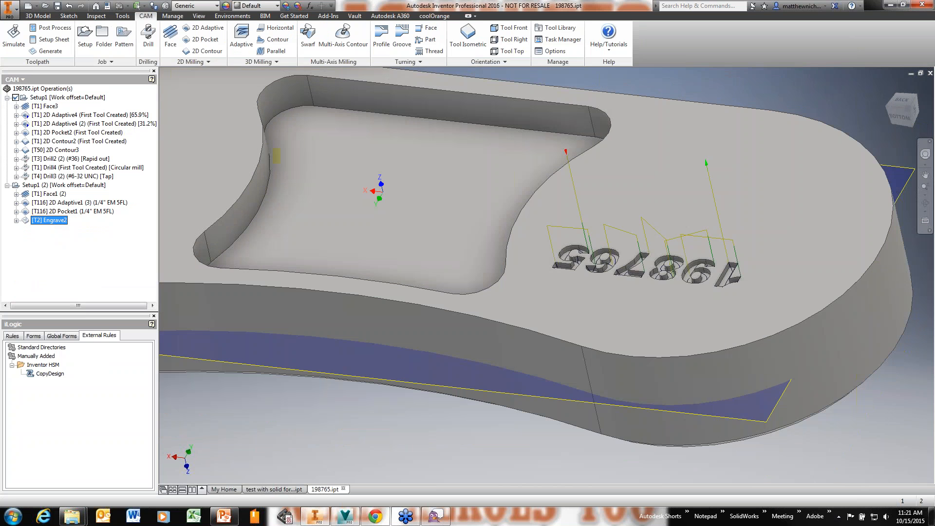
# Step: Inspect the Engrave2 toolpath inside the 198765 digits up close, and the front side of the part
pyautogui.keyDown('shift'); pyautogui.moveTo(632, 293); pyautogui.dragTo(419, 341, button='middle'); pyautogui.keyUp('shift')
pyautogui.scroll(3, 562, 295)
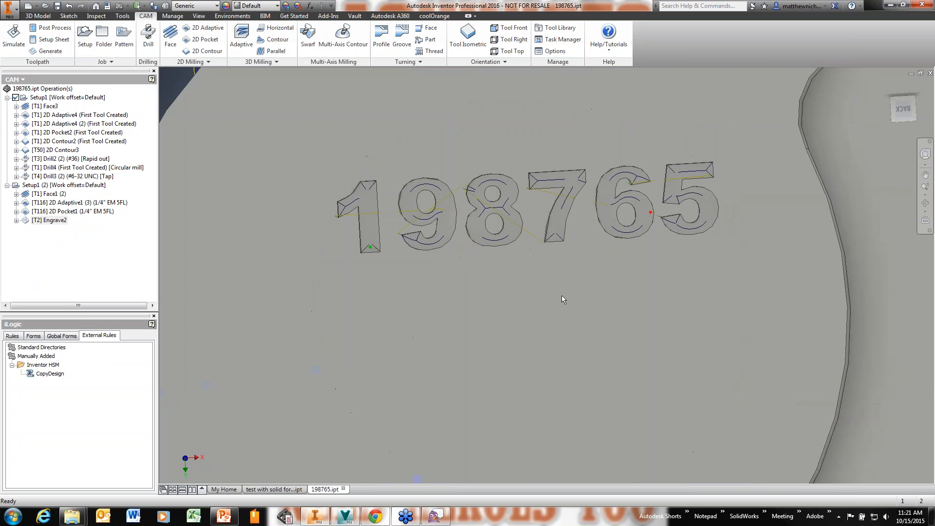
pyautogui.keyDown('shift'); pyautogui.moveTo(531, 284); pyautogui.dragTo(517, 268, button='middle'); pyautogui.keyUp('shift')
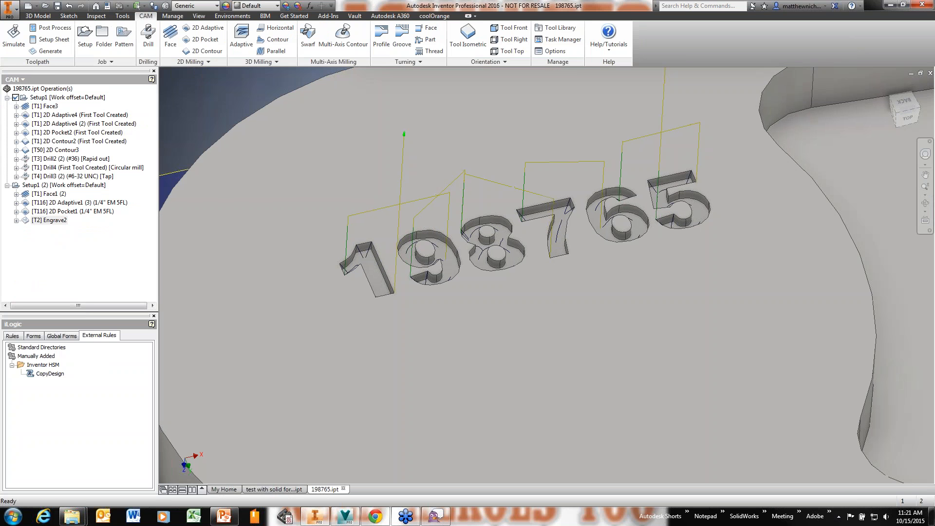
pyautogui.moveTo(526, 271)
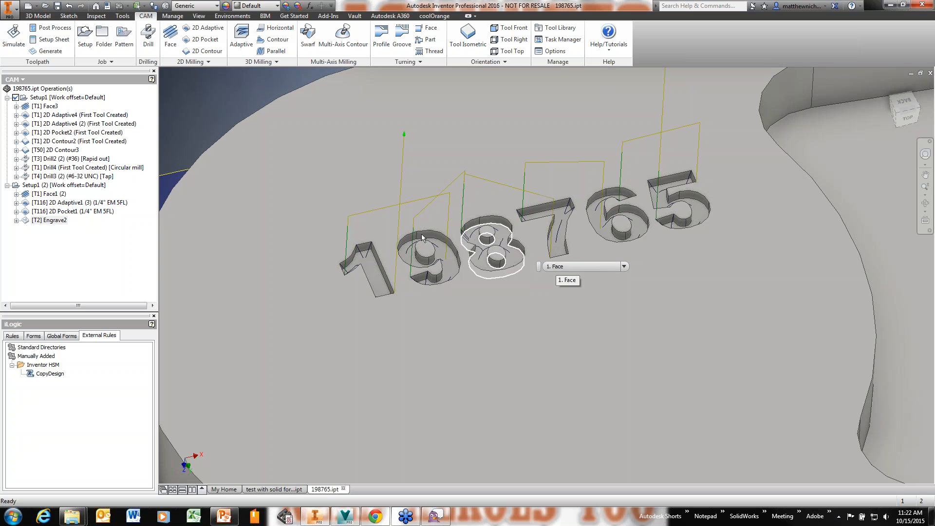
pyautogui.keyDown('shift'); pyautogui.moveTo(392, 230); pyautogui.dragTo(627, 305, button='middle'); pyautogui.keyUp('shift')
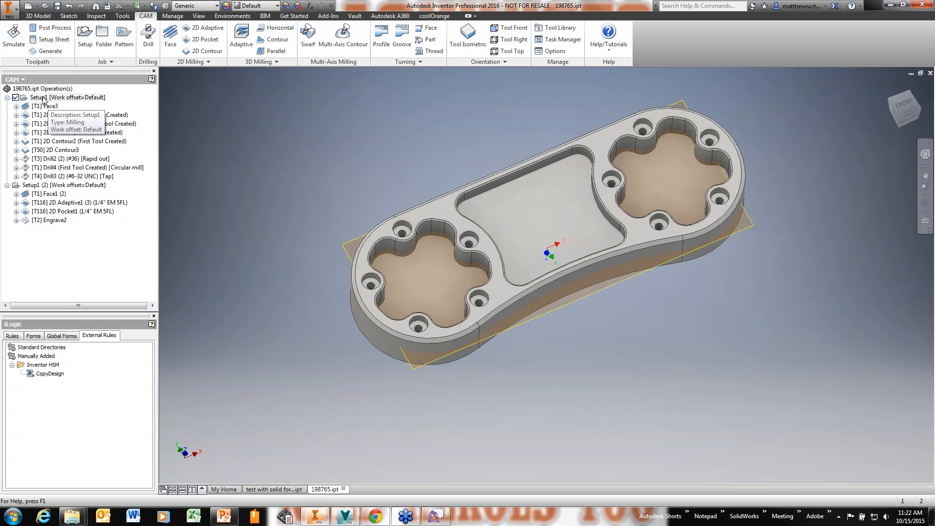
# Step: Open the Post Process settings for Setup1 and check the full NC output folder path of the Generic HAAS post
pyautogui.click(59, 98)
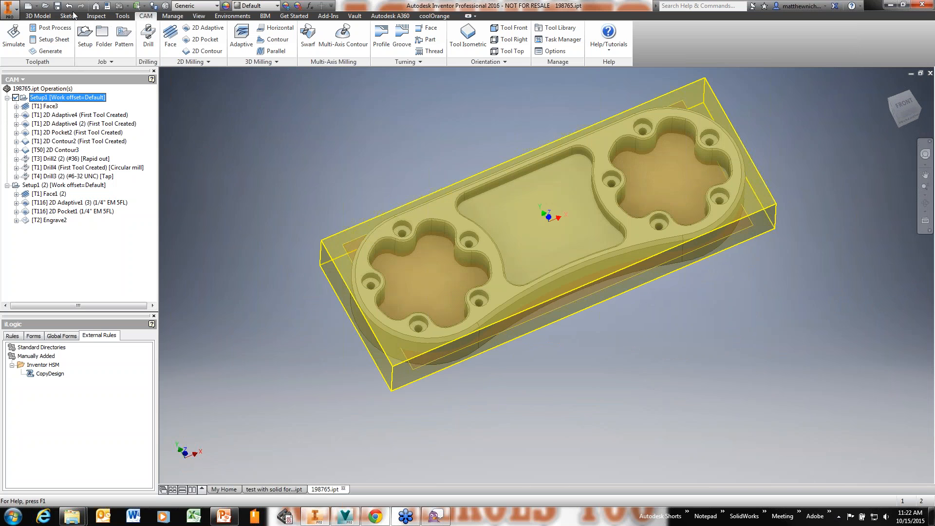
pyautogui.click(54, 28)
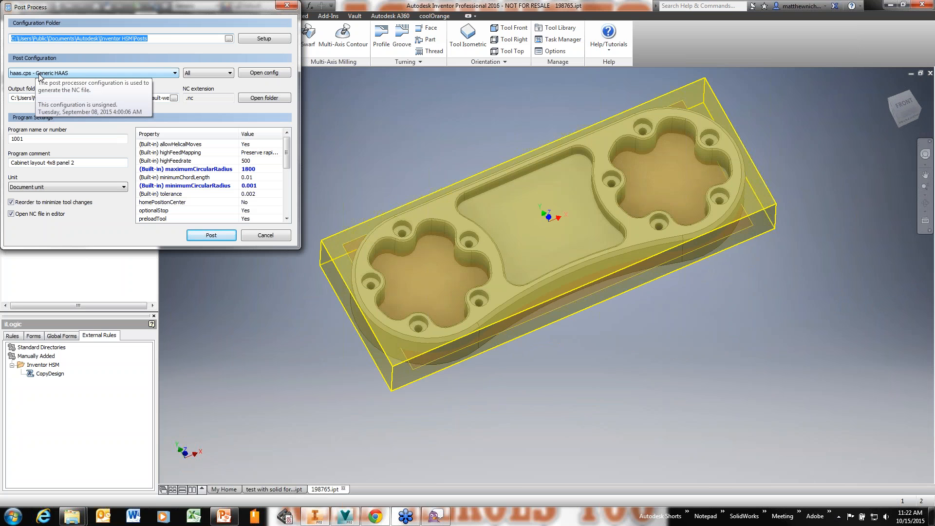
pyautogui.doubleClick(42, 97)
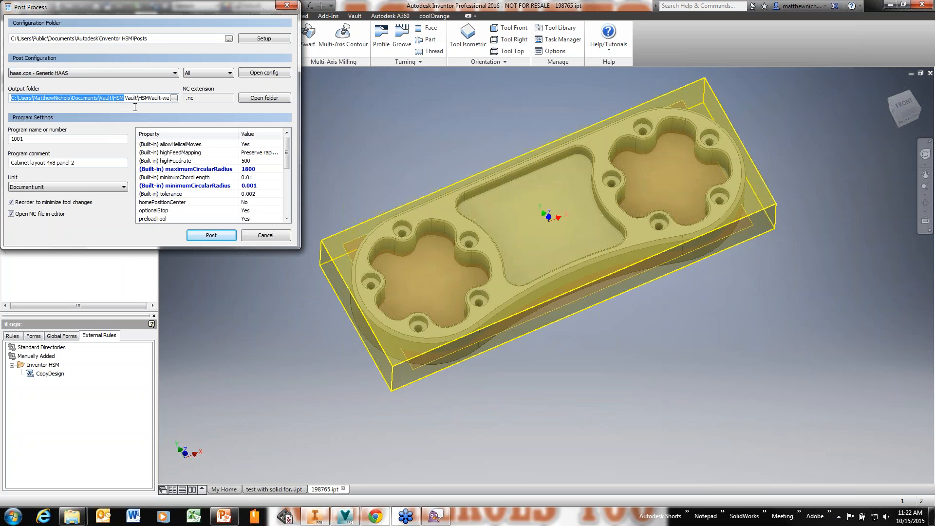
pyautogui.hotkey('shift', 'End')
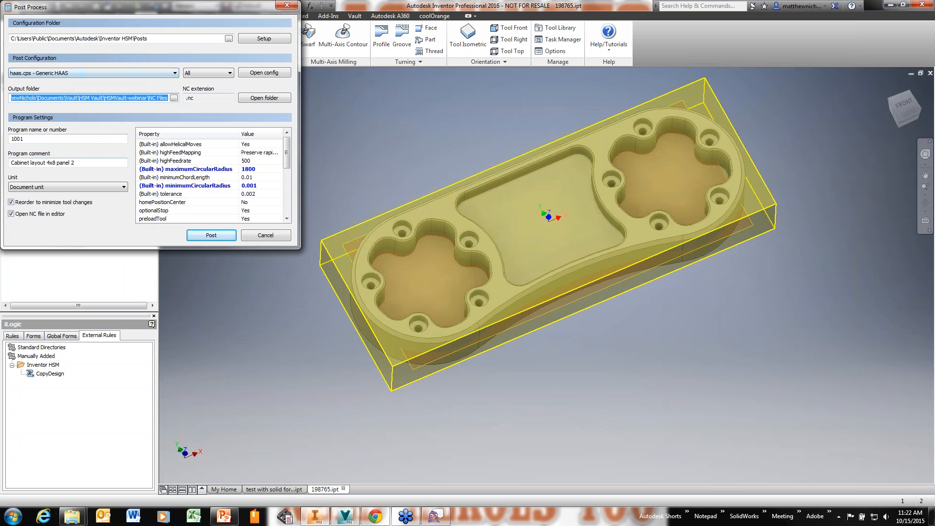
# Step: Switch the post configuration to Setup Sheet Excel 2007 and check its output folder path
pyautogui.click(119, 75)
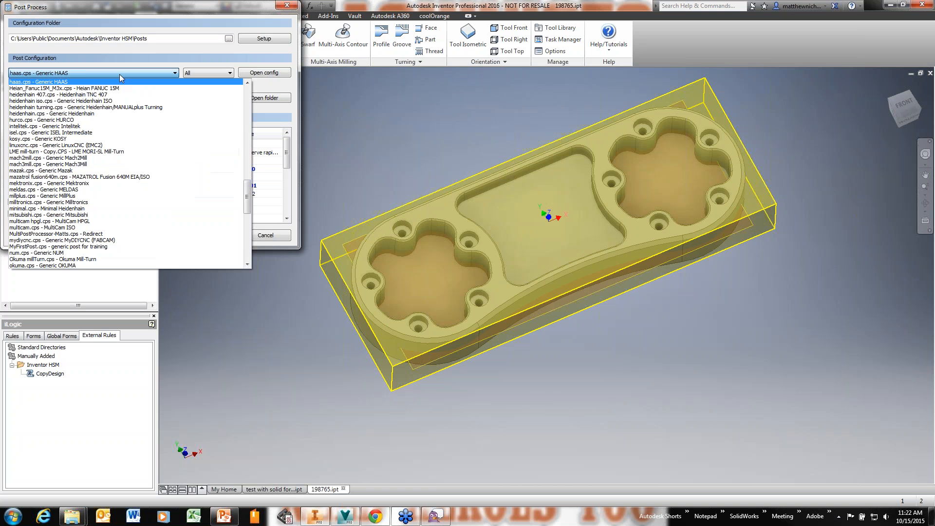
pyautogui.scroll(-4, 124, 200)
pyautogui.scroll(20, 123, 200)
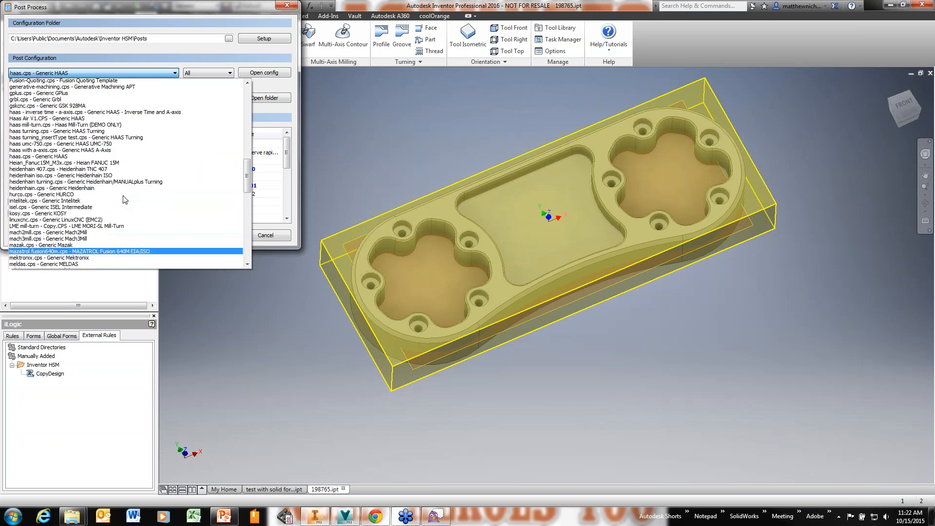
pyautogui.scroll(1, 120, 196)
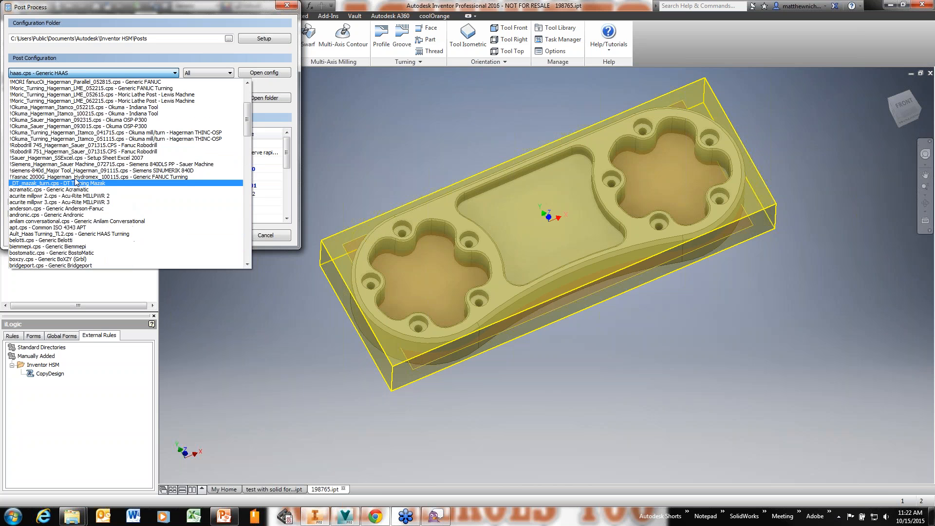
pyautogui.click(102, 159)
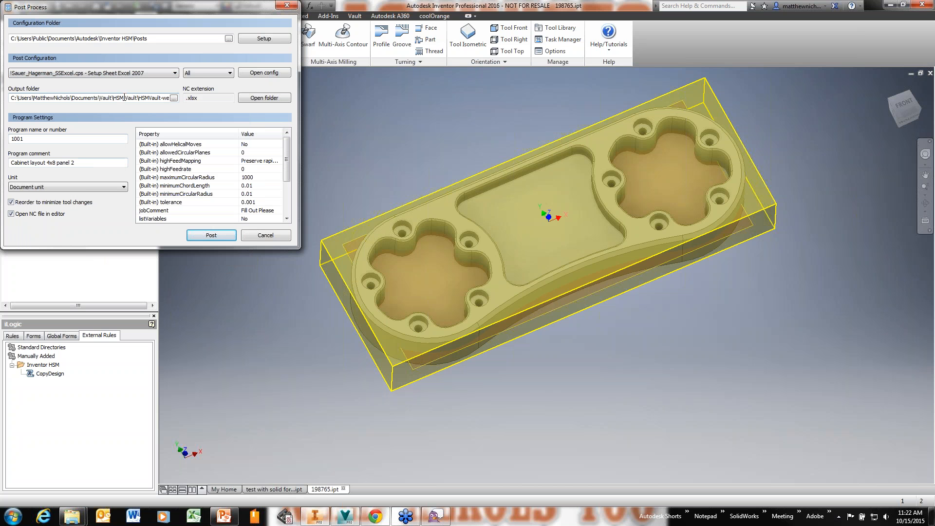
pyautogui.moveTo(125, 98); pyautogui.dragTo(162, 101)
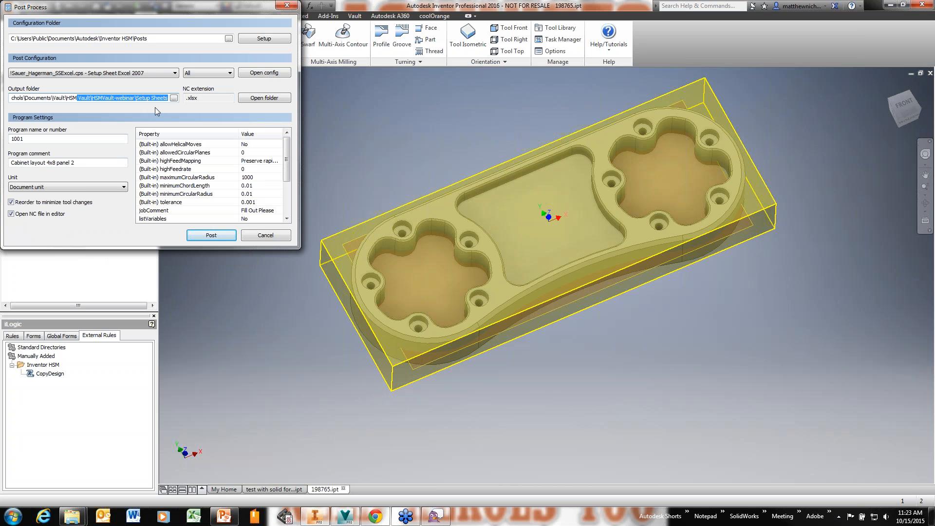
# Step: Set the post configuration back to haas.cps - Generic HAAS
pyautogui.click(147, 73)
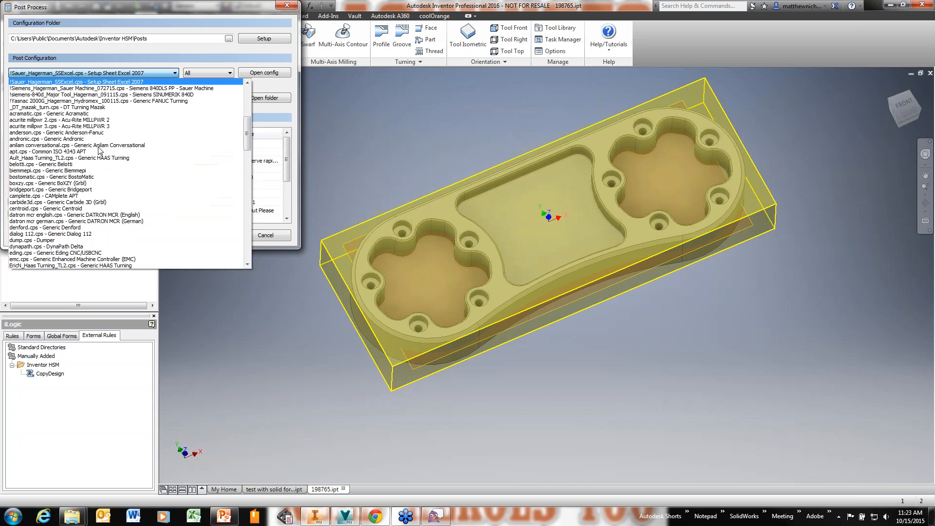
pyautogui.scroll(-7, 105, 241)
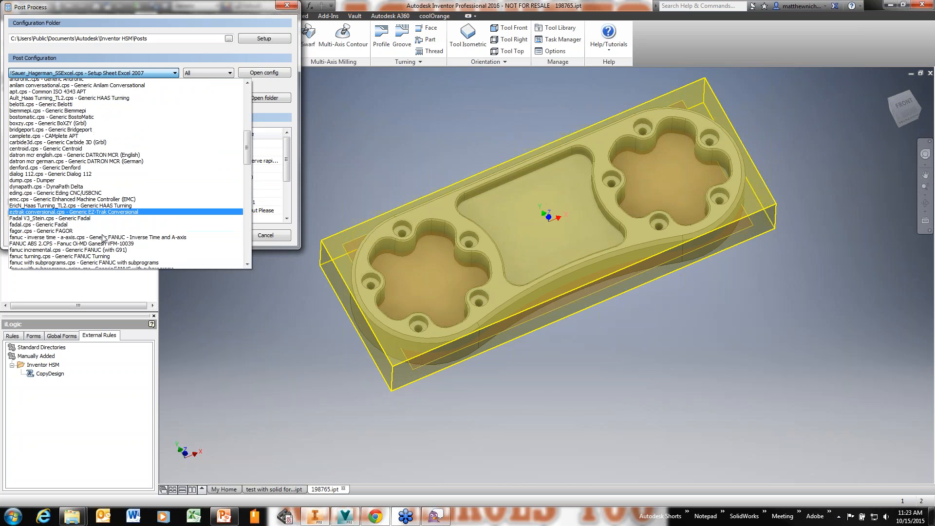
pyautogui.scroll(-2, 101, 232)
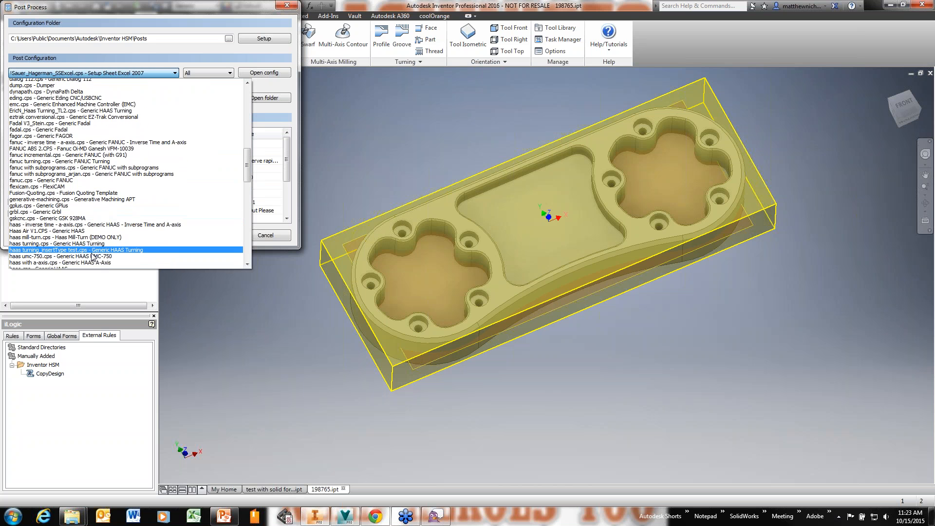
pyautogui.scroll(-1, 93, 257)
pyautogui.click(61, 238)
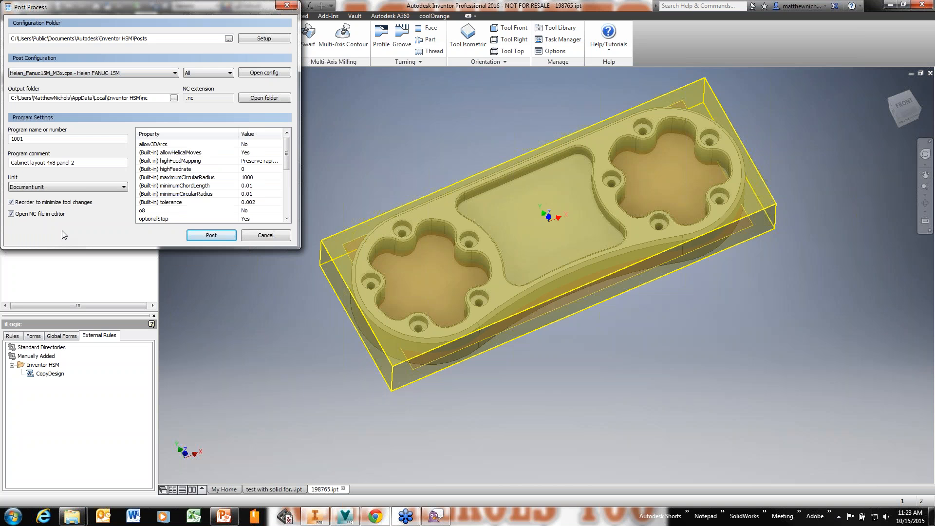
pyautogui.scroll(1, 62, 231)
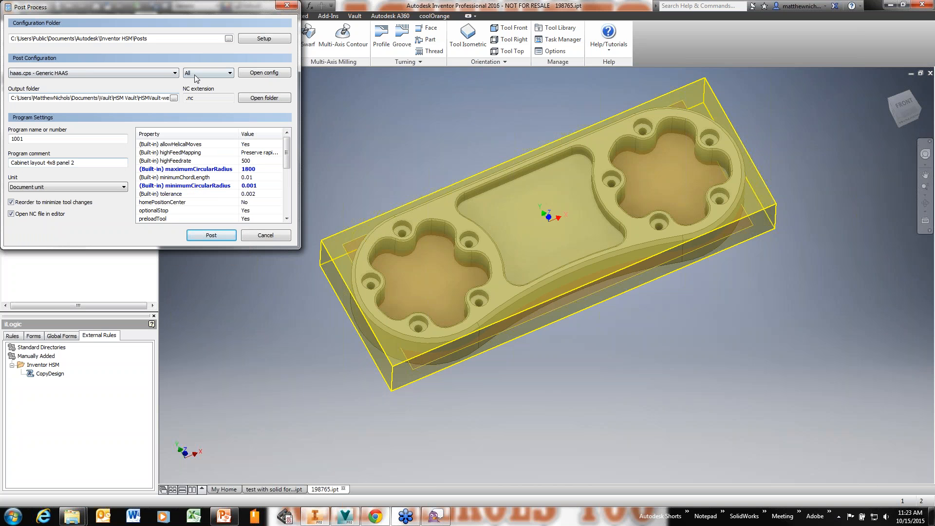
# Step: Set the program comment to Vault Demo, post Setup1, and save the NC program as 1001.nc in the NC Files folder
pyautogui.moveTo(77, 163); pyautogui.dragTo(6, 156)
pyautogui.press('BackSpace')
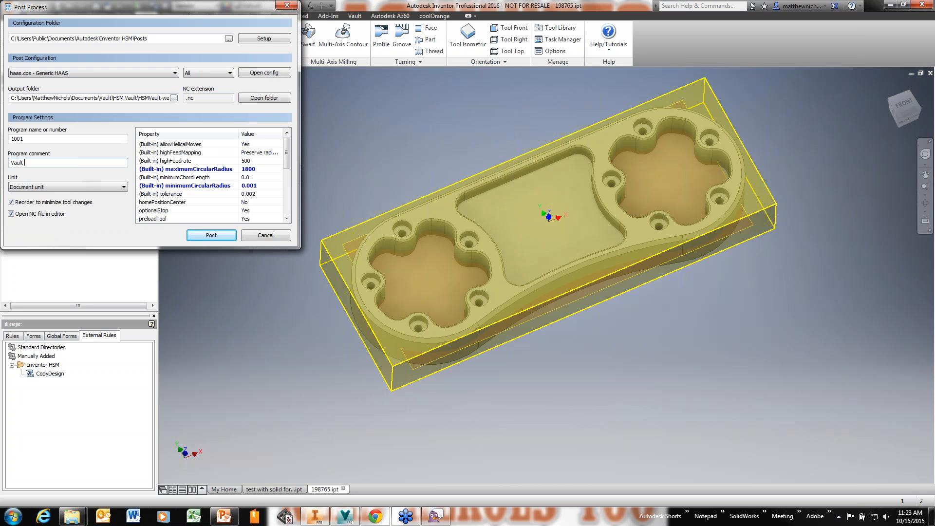
pyautogui.write('Vault Demo')
pyautogui.hotkey('shift', 'Tab')
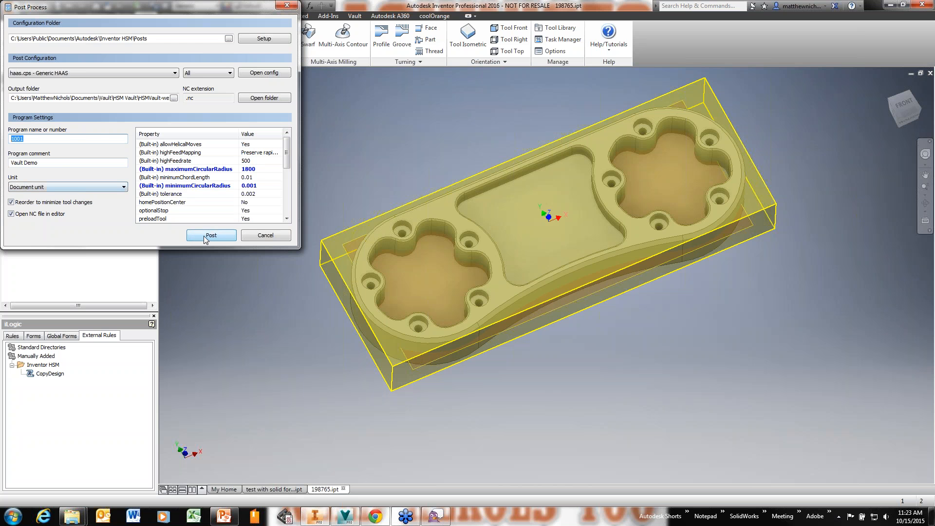
pyautogui.click(204, 236)
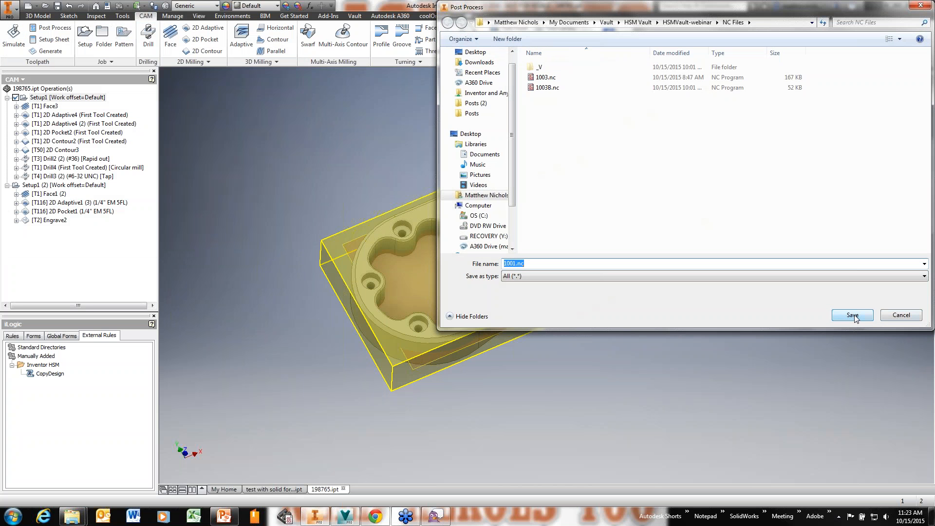
pyautogui.click(854, 315)
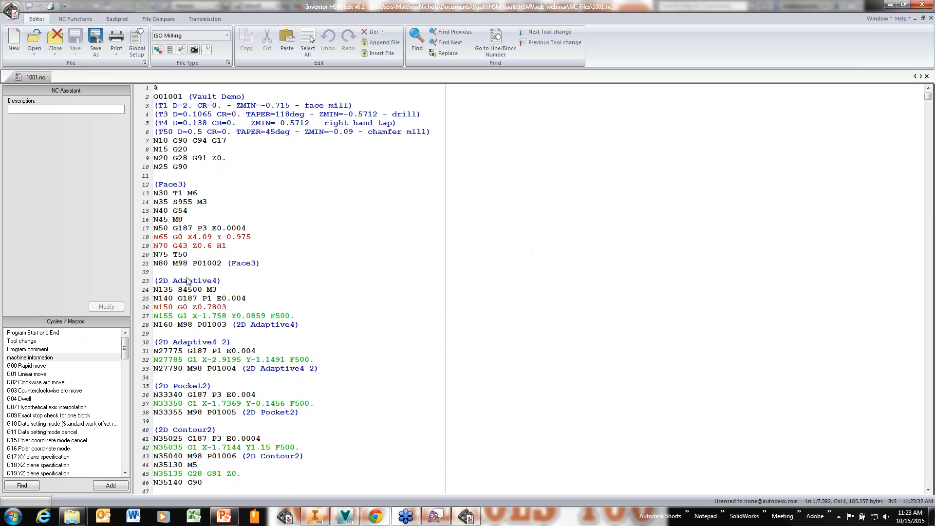
# Step: Backplot the 1001.nc program, accept the workpiece and tool offsets, inspect the plotted toolpath, and leave the NC editor
pyautogui.click(120, 19)
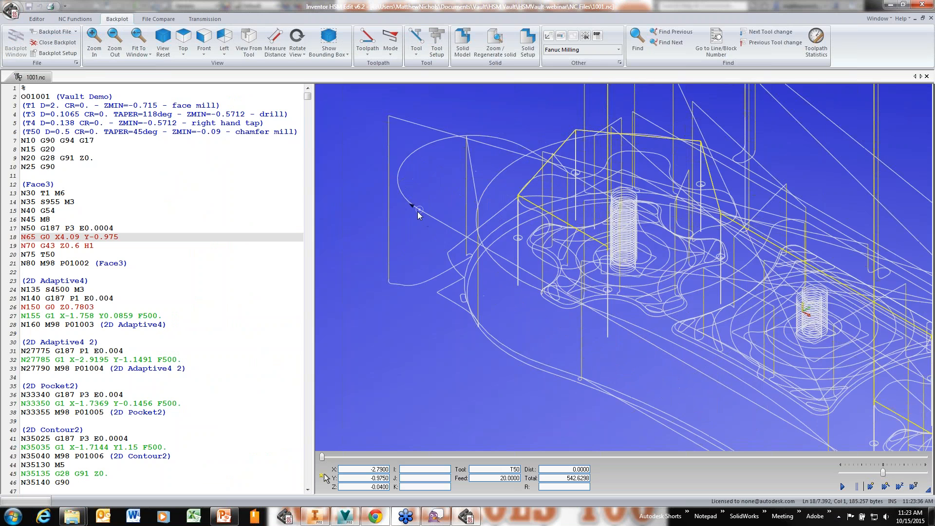
pyautogui.click(561, 37)
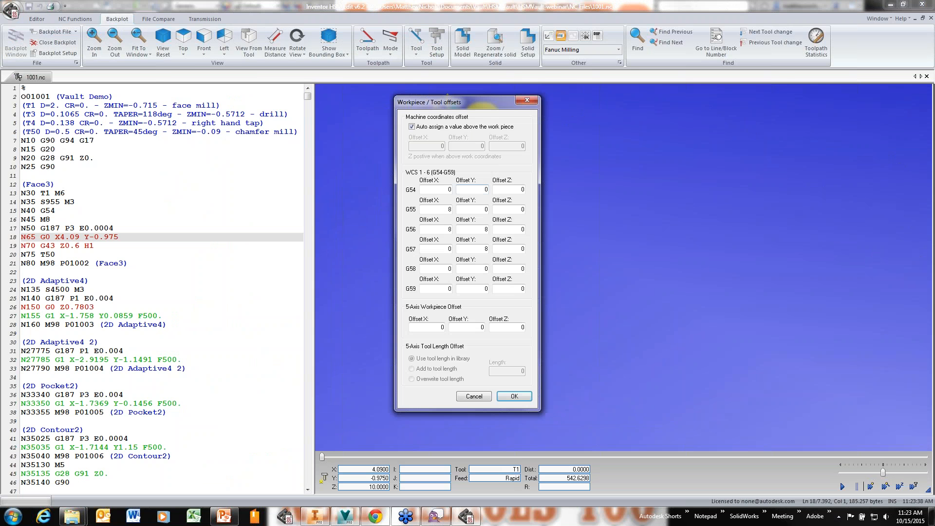
pyautogui.click(514, 397)
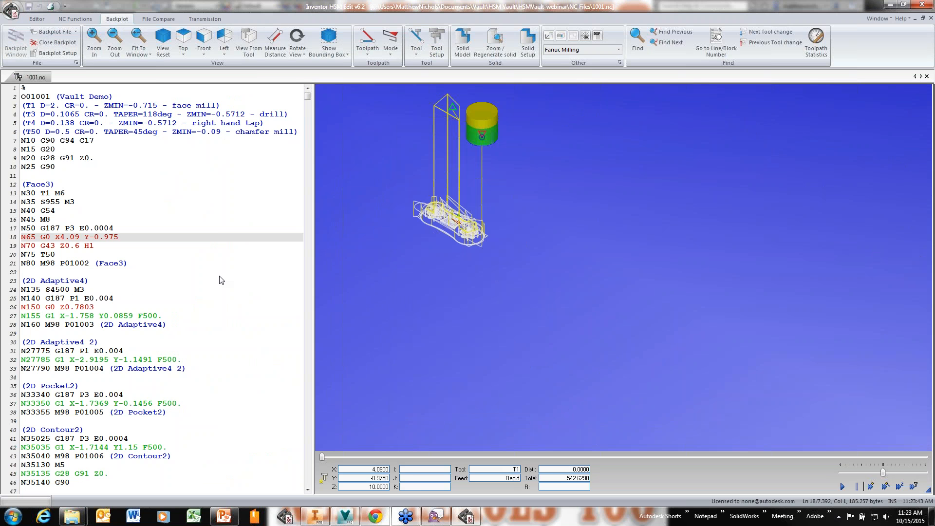
pyautogui.scroll(3, 437, 218)
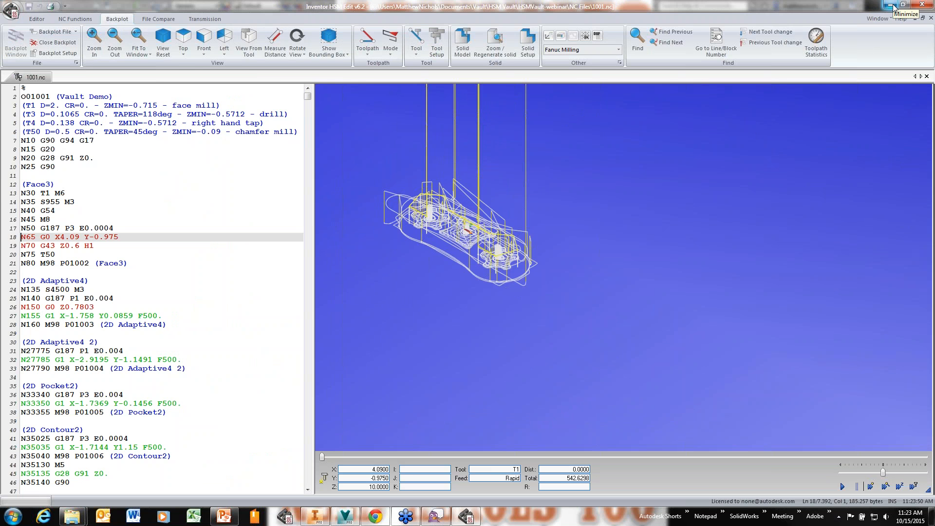
pyautogui.click(931, 5)
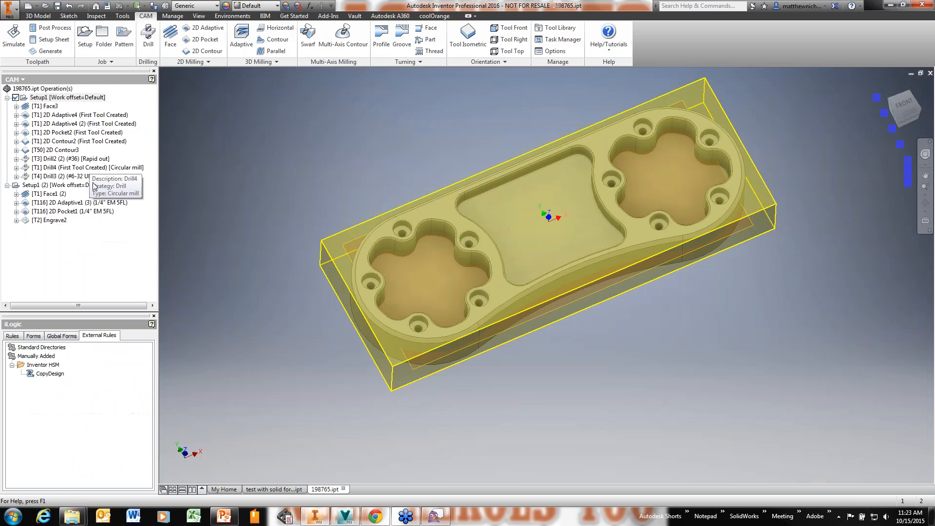
# Step: Locate 1001.nc in the local NC Files folder, and switch to Autodesk Vault to open the HSMVault-webinar NC Files folder
pyautogui.click(72, 517)
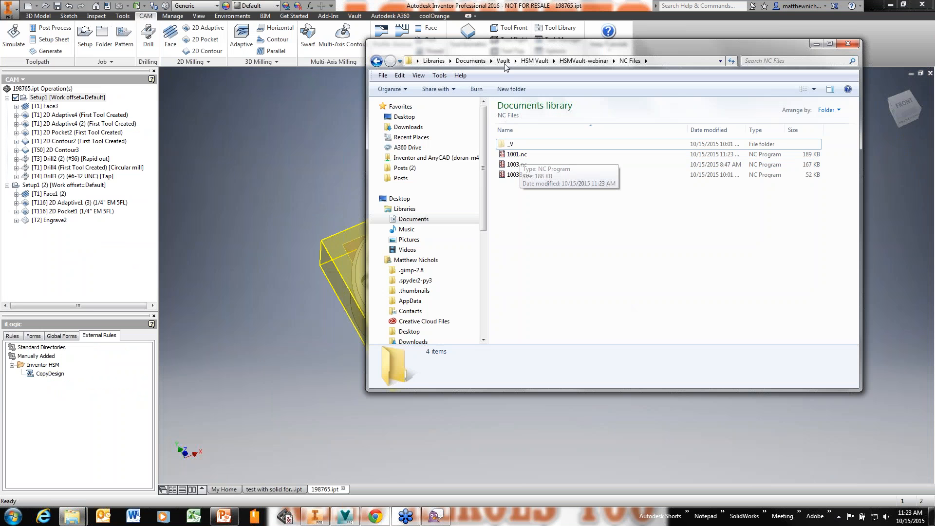
pyautogui.moveTo(393, 49); pyautogui.dragTo(382, 49)
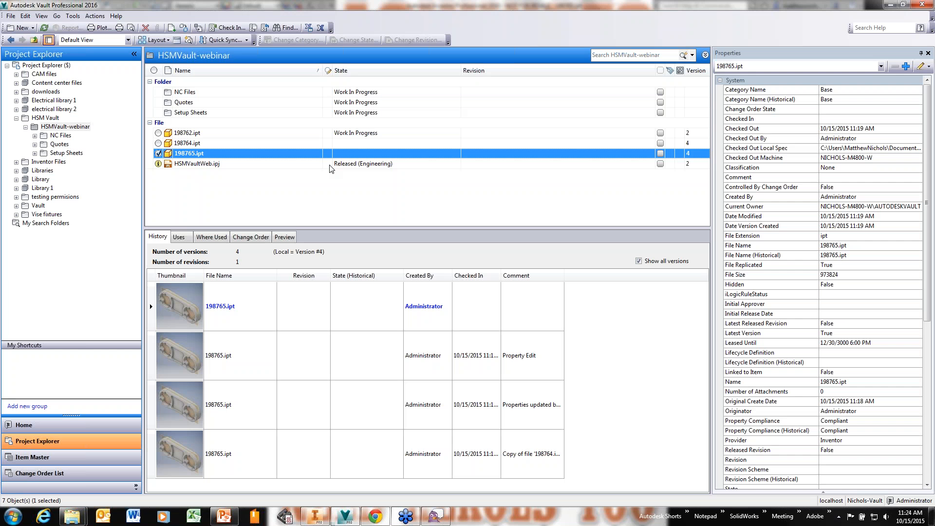
pyautogui.doubleClick(185, 92)
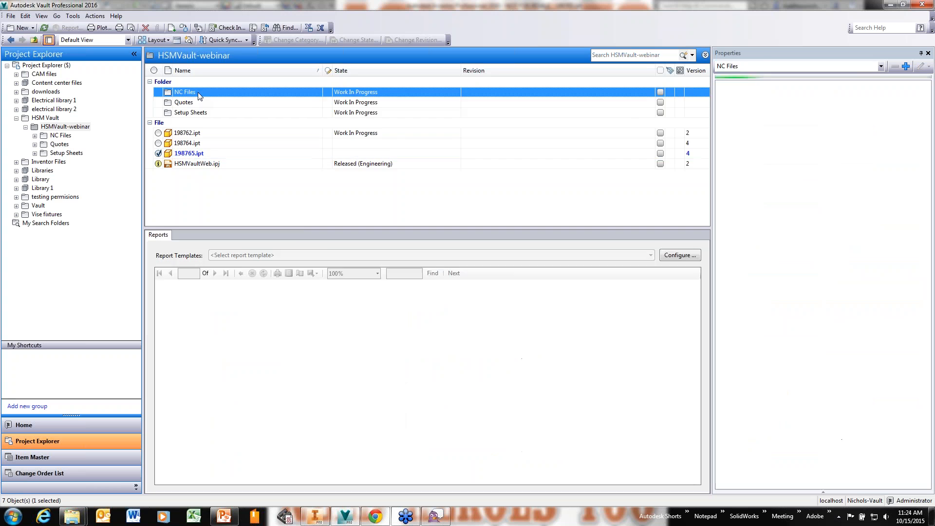
# Step: Add 1001.nc from the local NC Files folder to the Vault NC Files folder without a comment, and put the file window away
pyautogui.moveTo(72, 517)
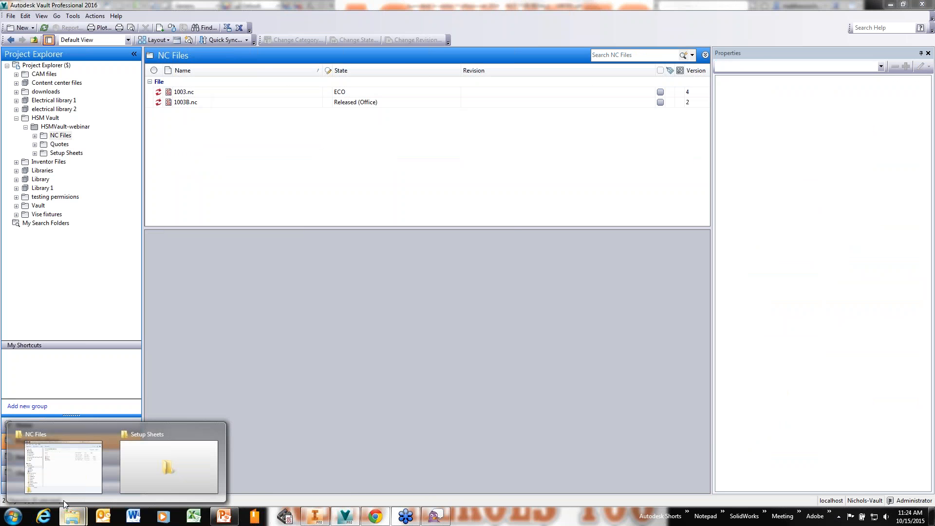
pyautogui.click(65, 482)
pyautogui.moveTo(291, 96); pyautogui.dragTo(327, 199)
pyautogui.moveTo(272, 307); pyautogui.dragTo(327, 171)
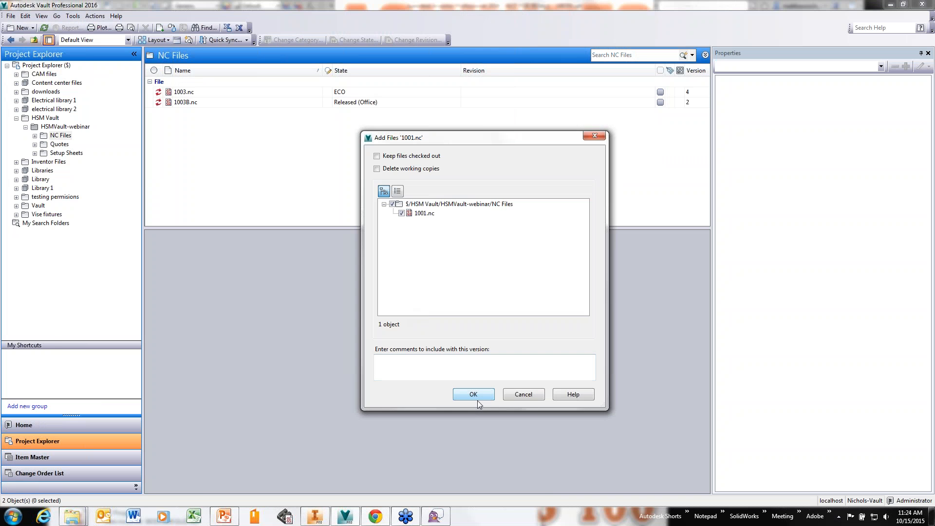
pyautogui.click(474, 395)
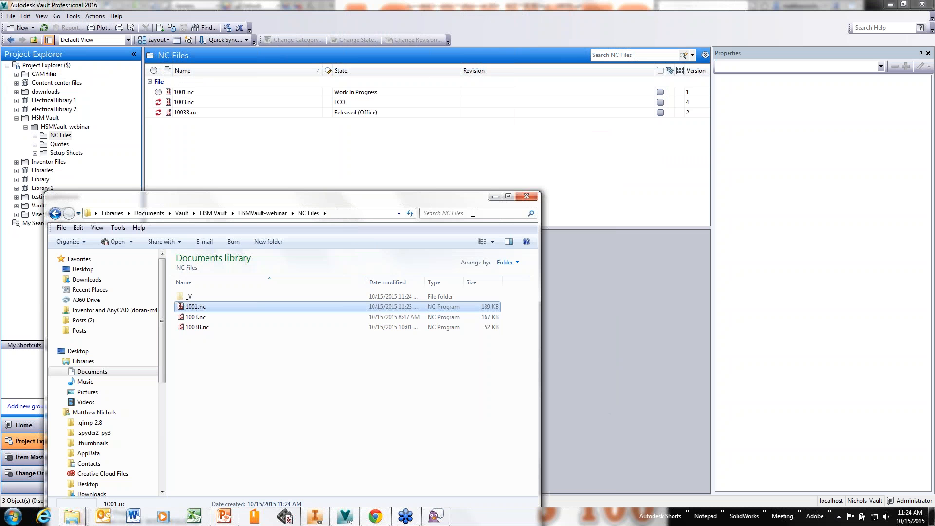
pyautogui.click(495, 196)
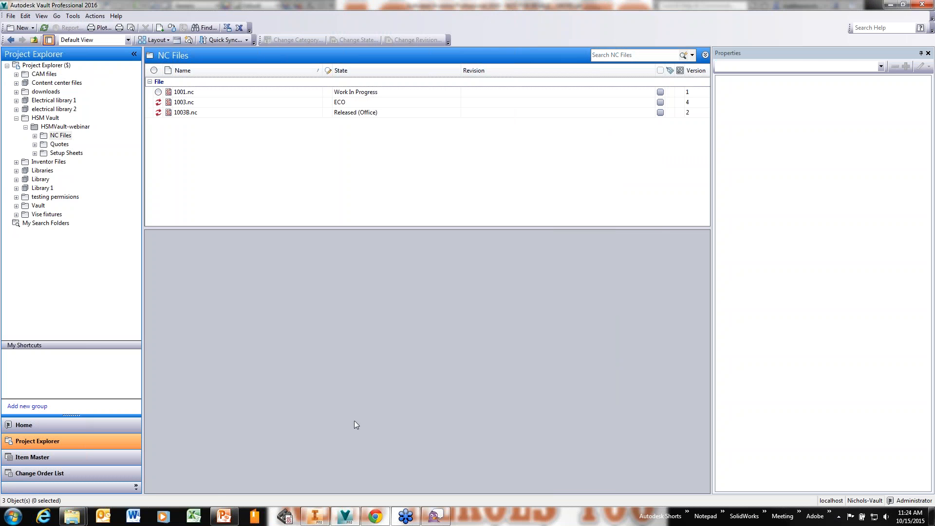
# Step: Switch to Inventor and choose the Setup Sheet Excel 2007 post configuration (!Sauer_Hagerman_SSExcel.cps) for post processing Setup1
pyautogui.click(316, 516)
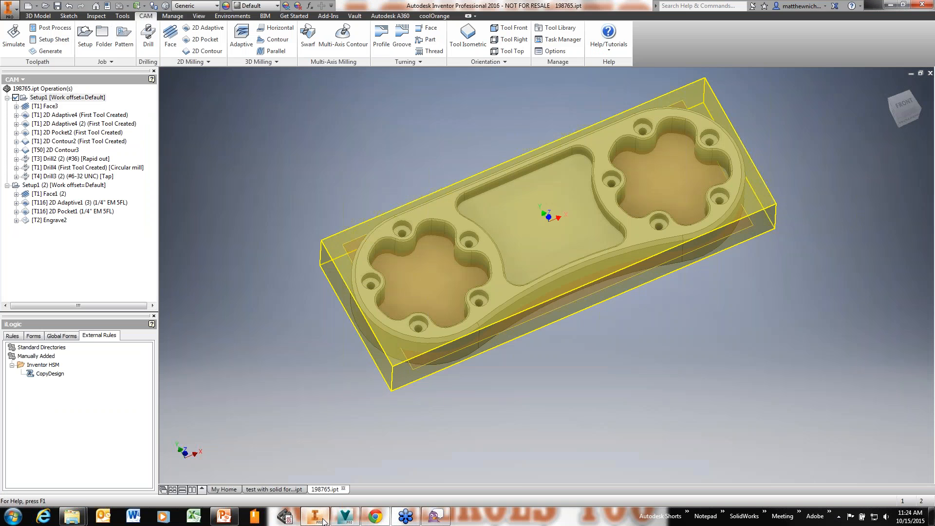
pyautogui.click(83, 99)
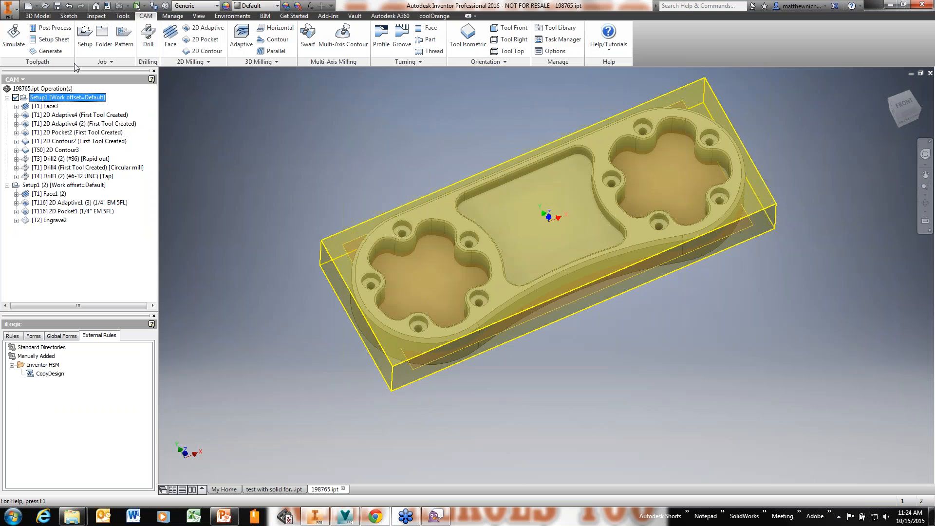
pyautogui.click(61, 37)
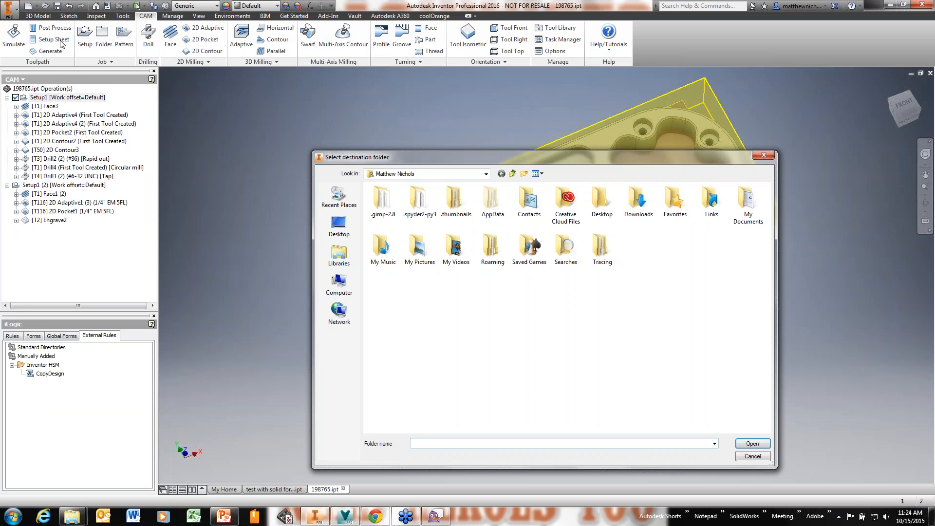
pyautogui.press('Escape')
pyautogui.click(51, 28)
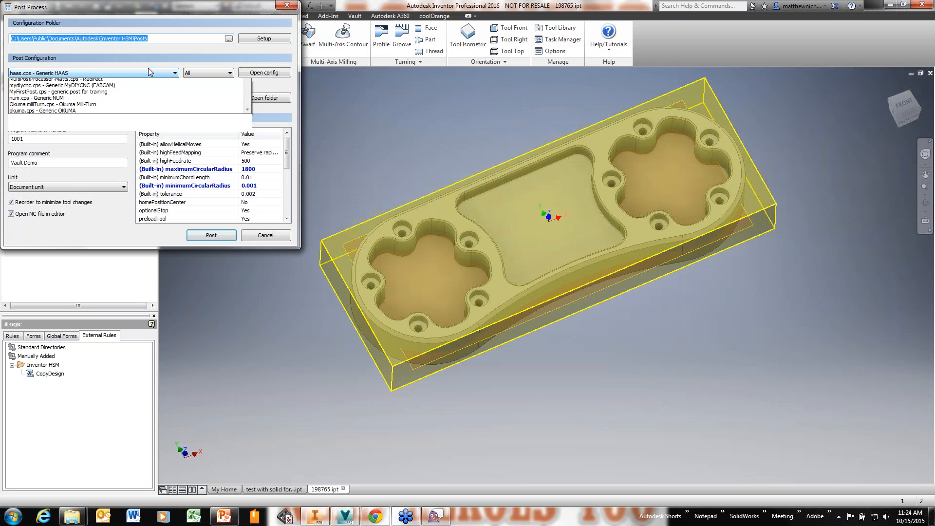
pyautogui.click(150, 73)
pyautogui.scroll(15, 161, 195)
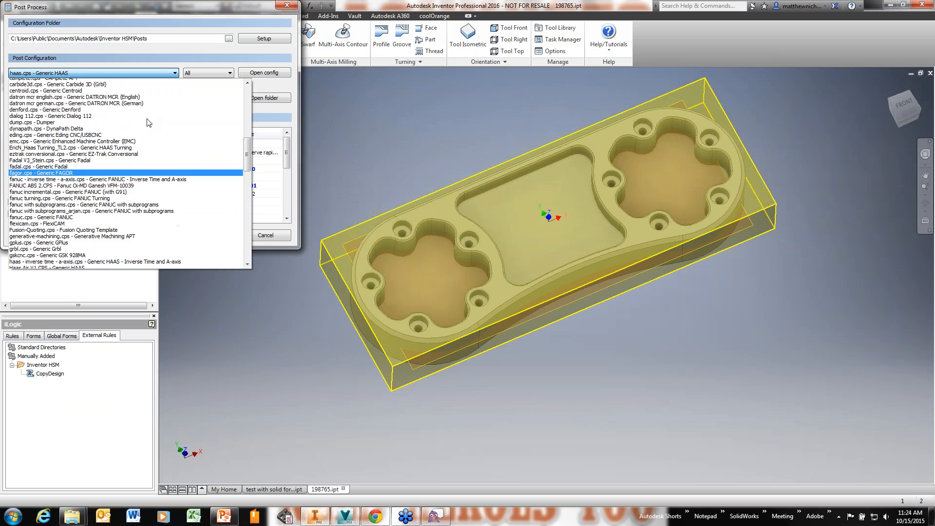
pyautogui.scroll(7, 161, 194)
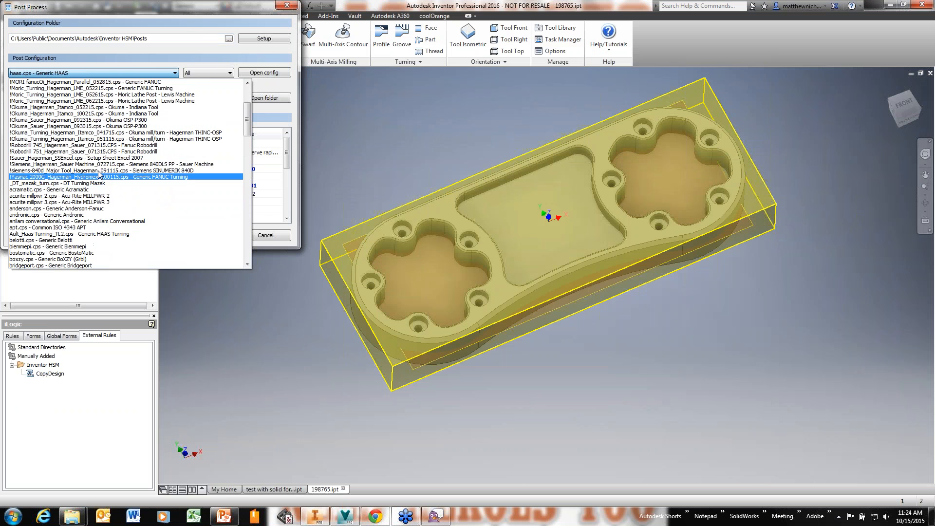
pyautogui.click(95, 159)
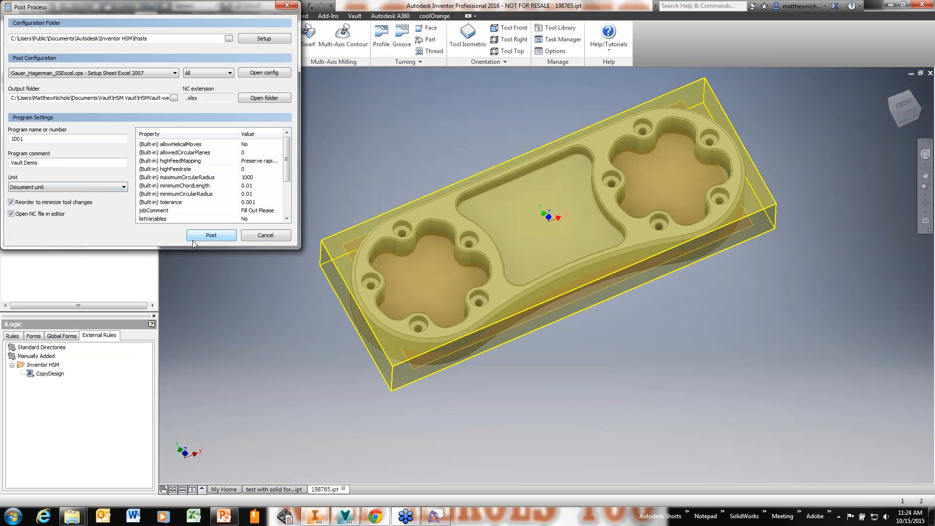
# Step: Try to post the Setup1 sheet into the Setup Sheets folder as 1002.xlsx instead of replacing 1001.xlsx
pyautogui.click(211, 235)
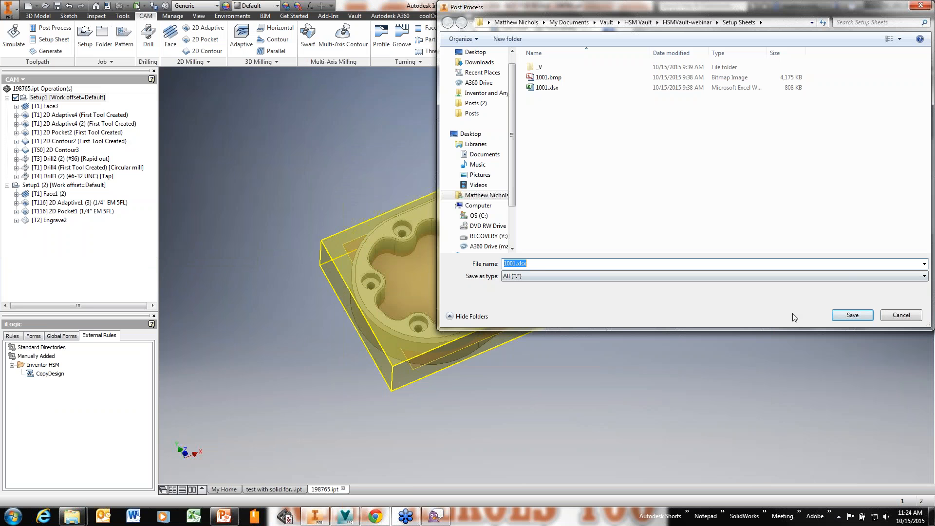
pyautogui.click(839, 318)
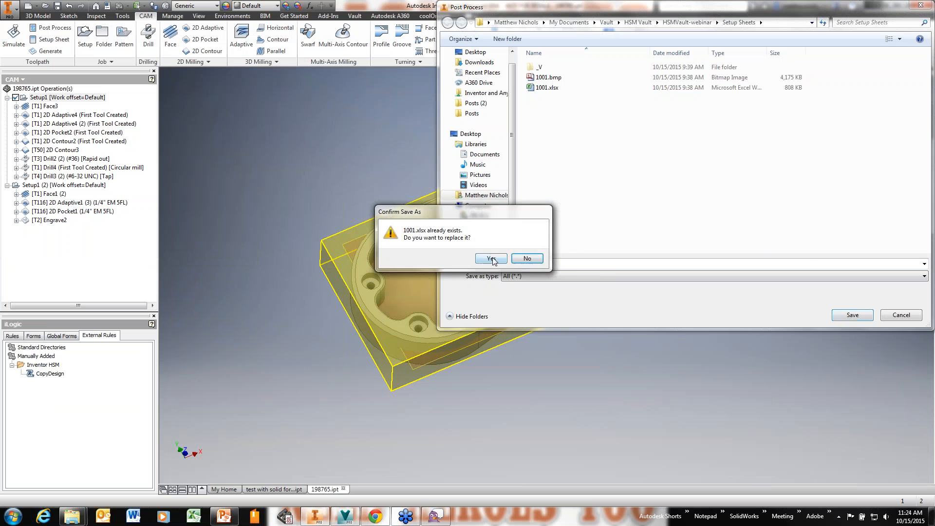
pyautogui.click(507, 268)
pyautogui.click(527, 262)
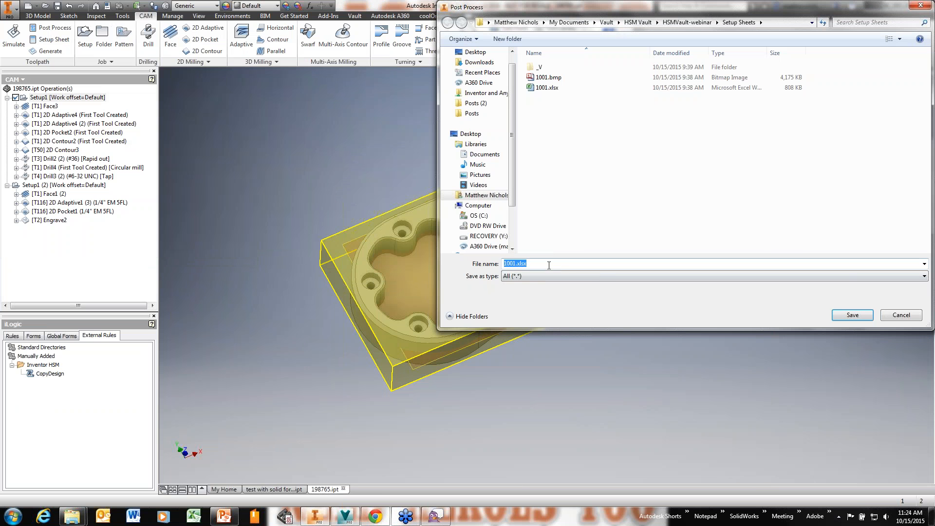
pyautogui.click(516, 264)
pyautogui.press('BackSpace')
pyautogui.write('2')
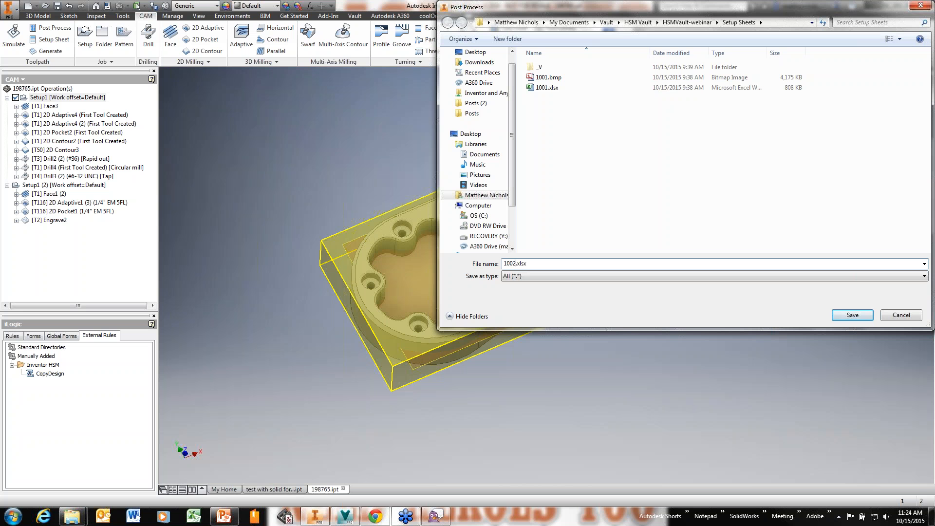
pyautogui.click(841, 315)
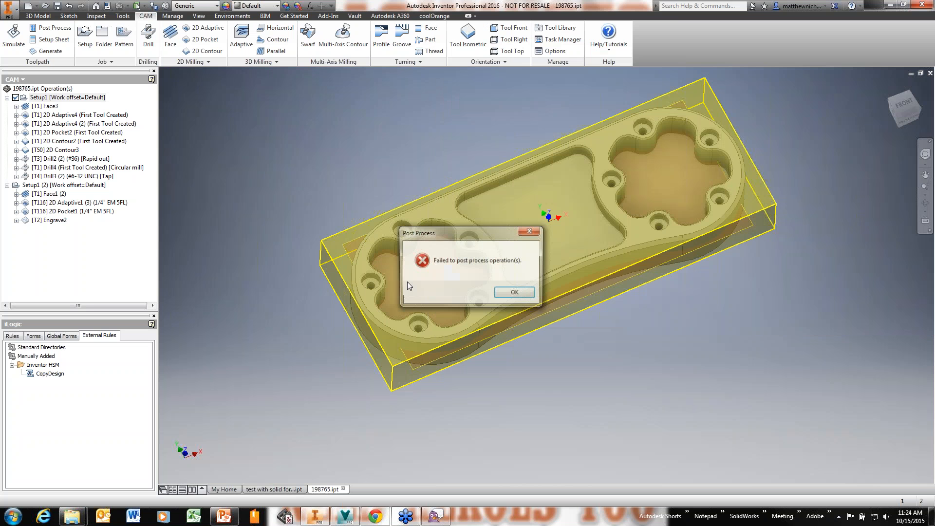
pyautogui.click(515, 293)
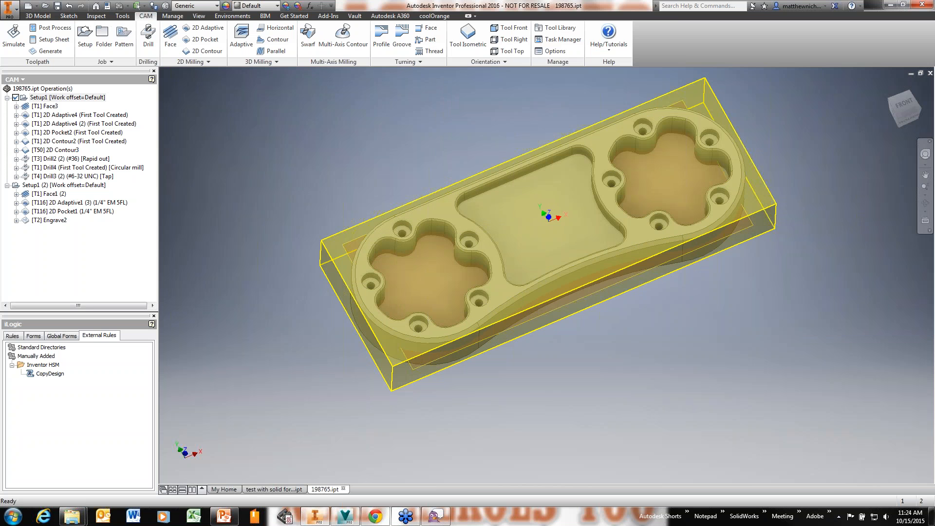
# Step: Post Setup1 again with program number 1002 and save the sheet as 1002.xlsx in the Setup Sheets folder
pyautogui.click(53, 98)
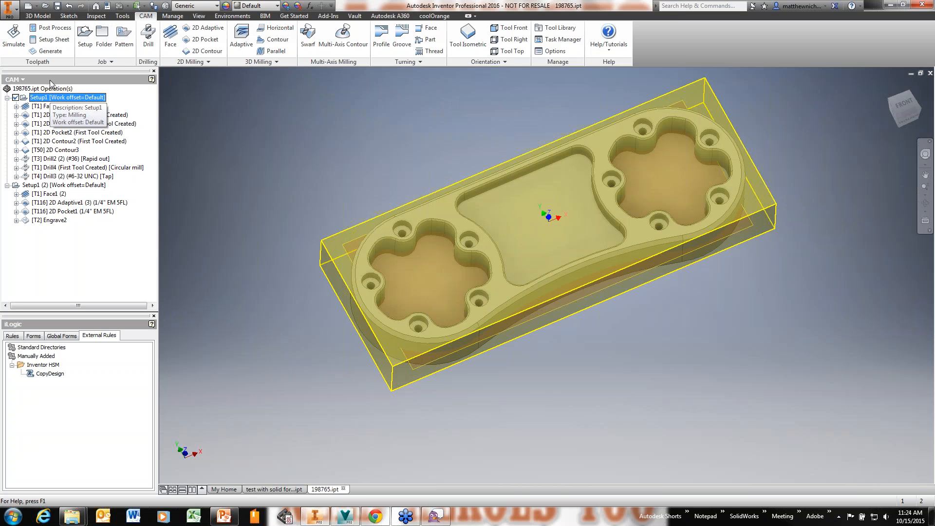
pyautogui.click(53, 29)
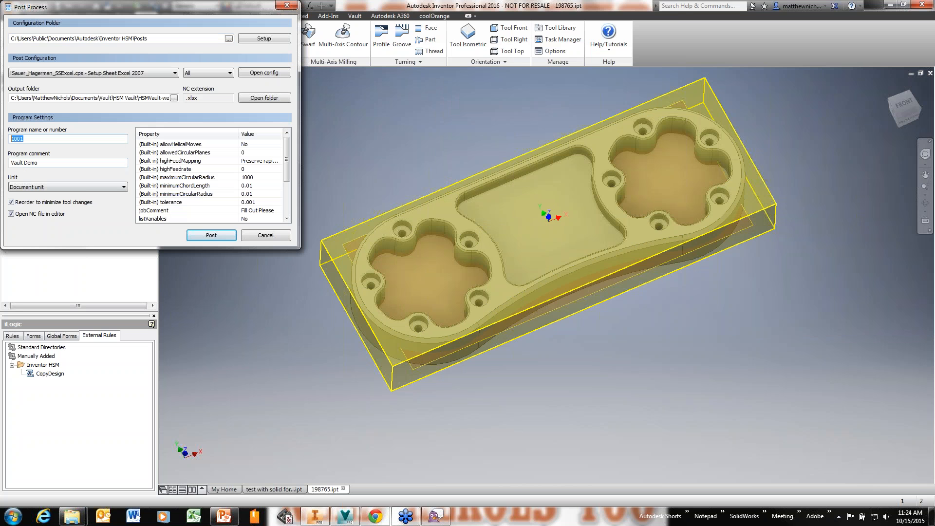
pyautogui.write('1002')
pyautogui.click(205, 236)
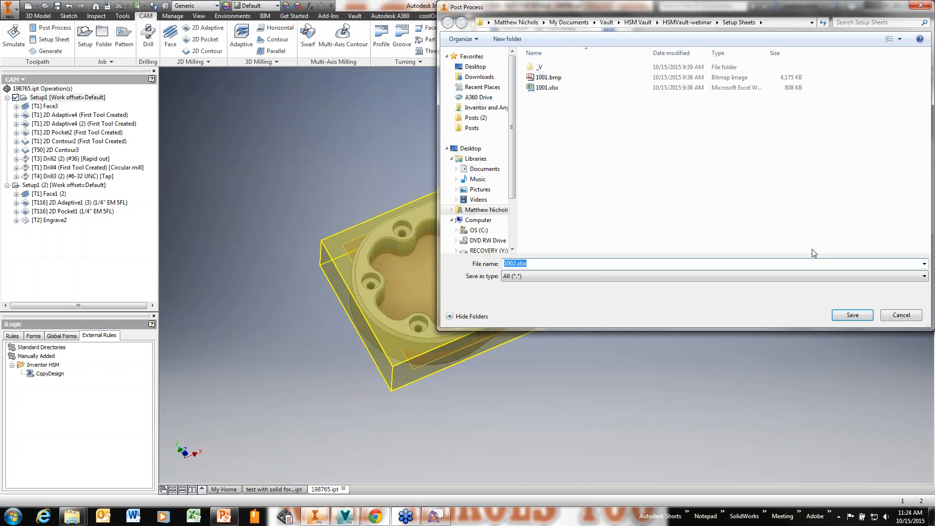
pyautogui.click(865, 314)
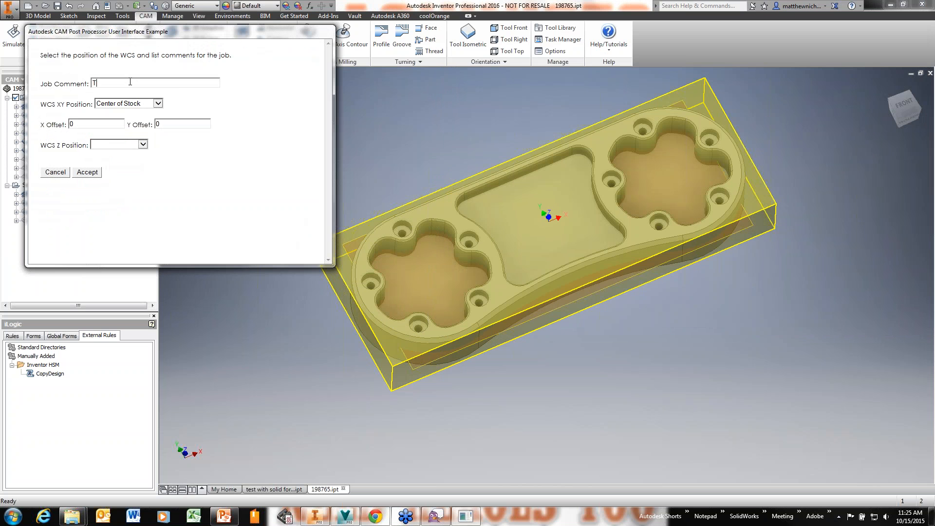
# Step: Enter the job comment "First run of part with 5 Bolts", set the WCS Z position to Top of Stock, and accept
pyautogui.write('irst run of part with 5 Bolt')
pyautogui.click(143, 144)
pyautogui.click(104, 151)
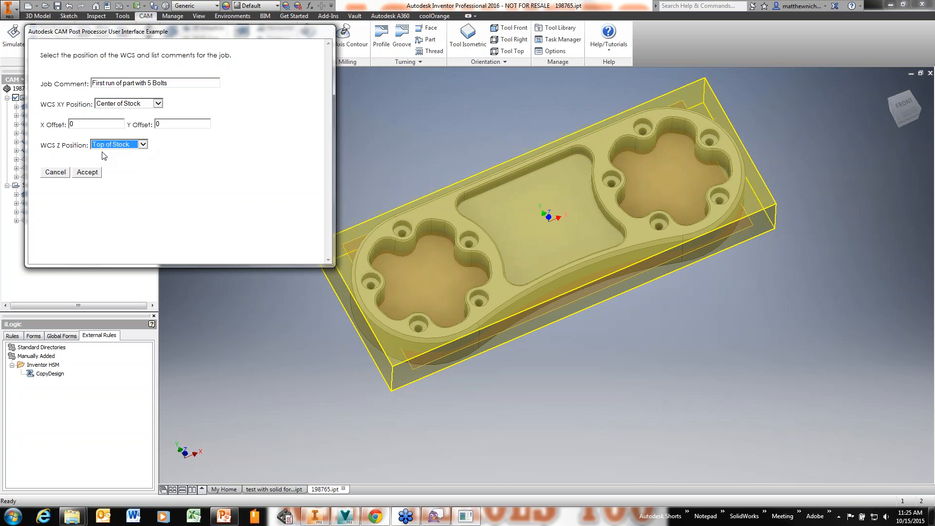
pyautogui.click(83, 172)
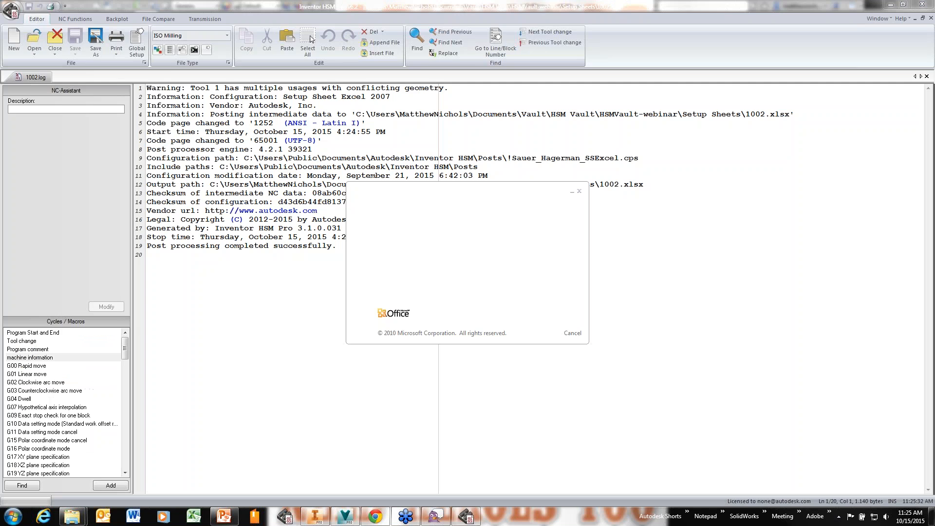
# Step: Put the NC editor away and review the part image, WCS notes and tool overview in the 1002.xlsx setup sheet
pyautogui.click(891, 5)
pyautogui.click(632, 48)
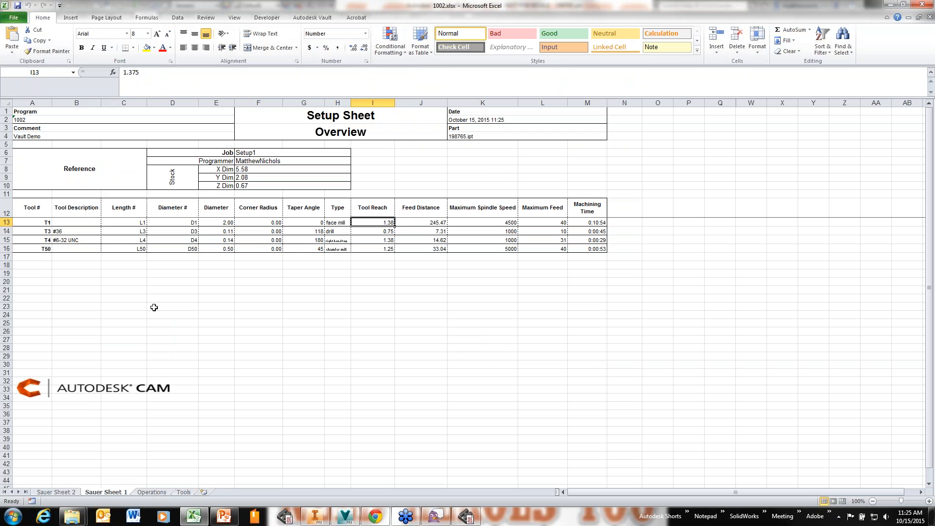
pyautogui.click(49, 493)
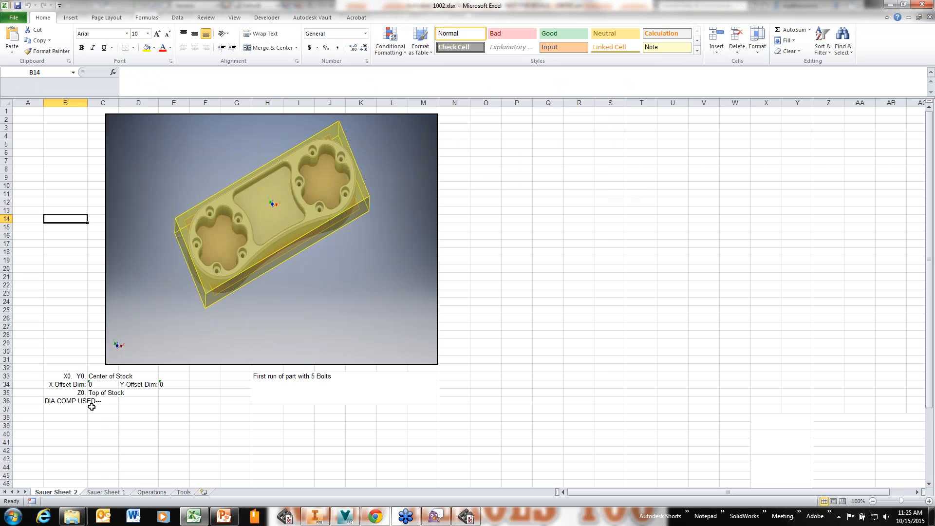
pyautogui.click(105, 492)
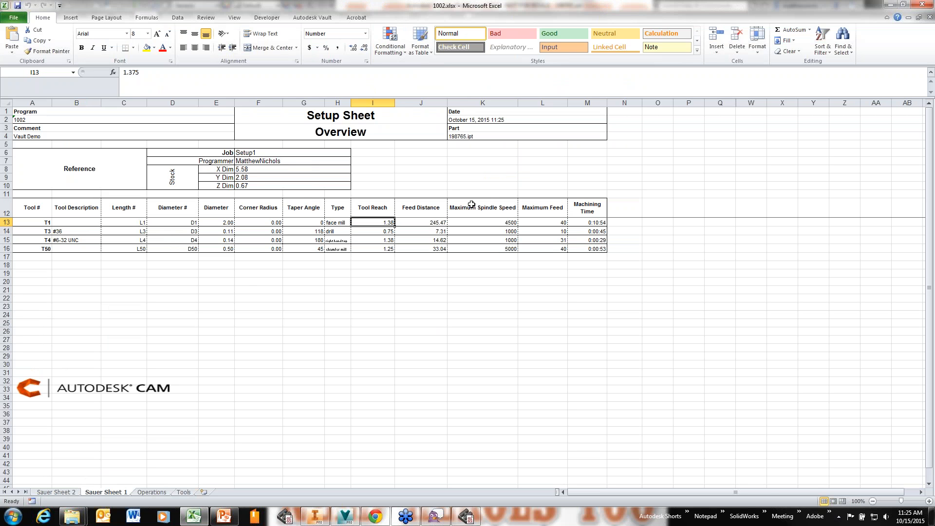
# Step: Log in to Autodesk Vault from within Excel using the Administrator Vault account on localhost
pyautogui.click(311, 18)
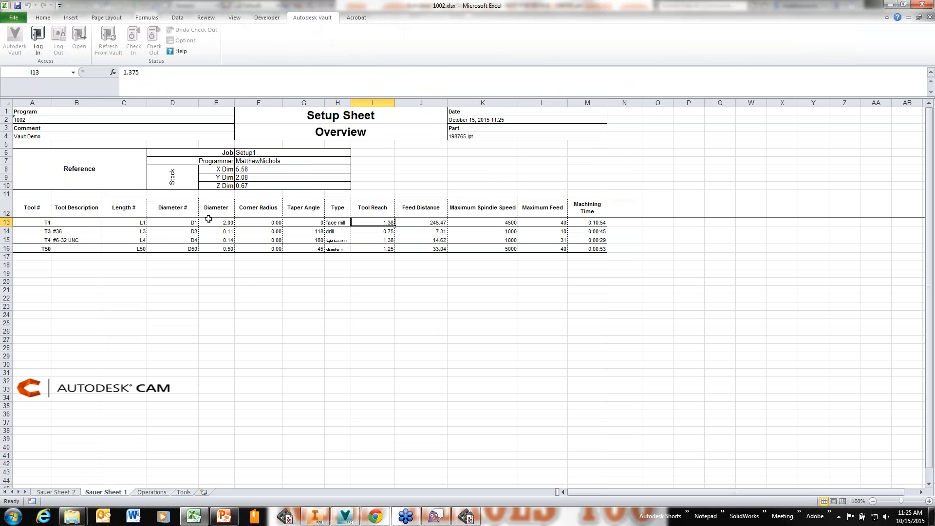
pyautogui.click(38, 42)
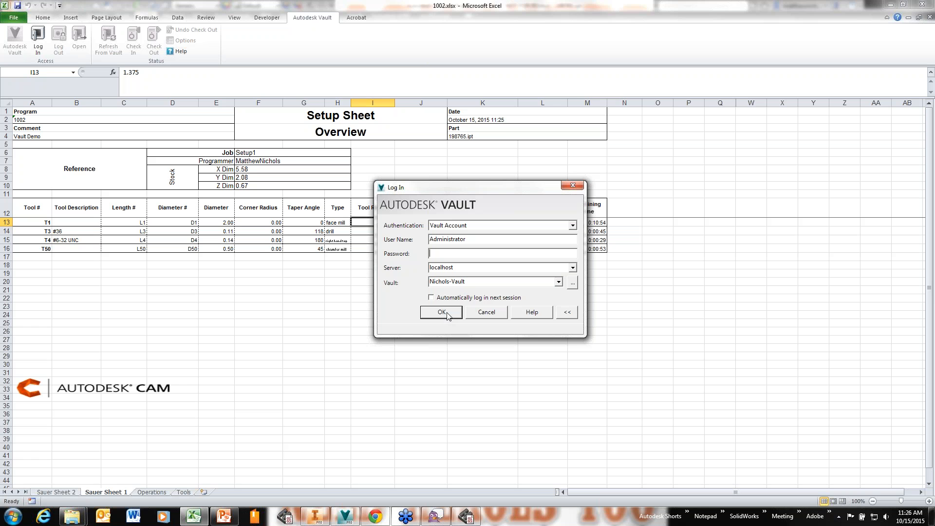
pyautogui.click(447, 314)
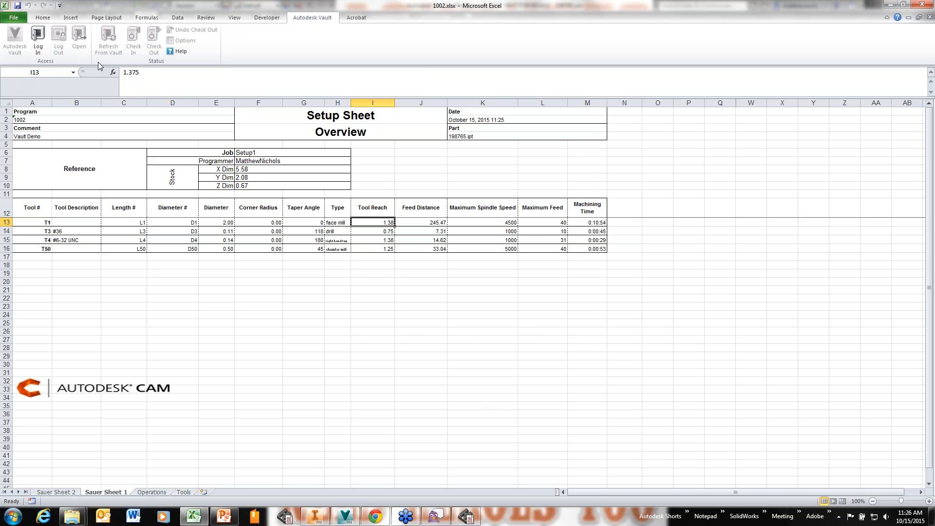
pyautogui.click(138, 321)
pyautogui.click(132, 298)
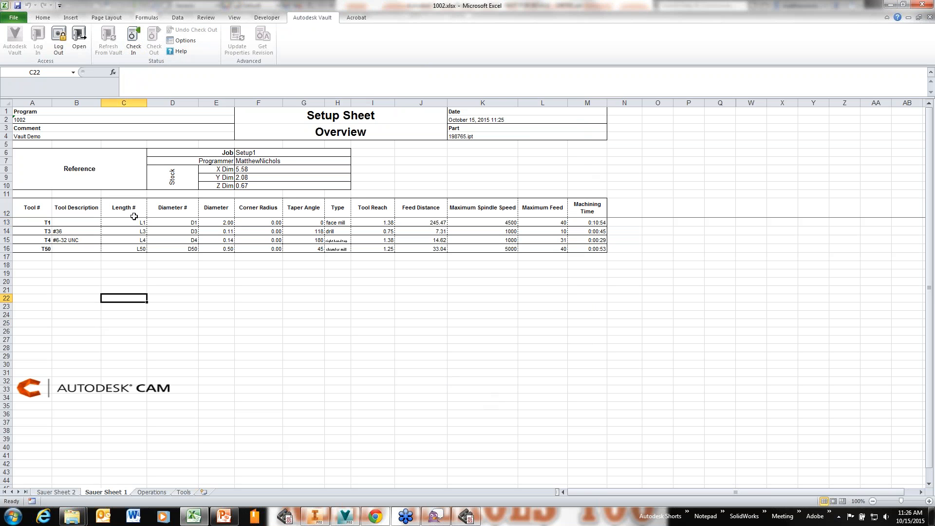
# Step: Check 1002.xlsx in to the Vault Setup Sheets folder without a comment, after viewing its destination folder
pyautogui.click(134, 54)
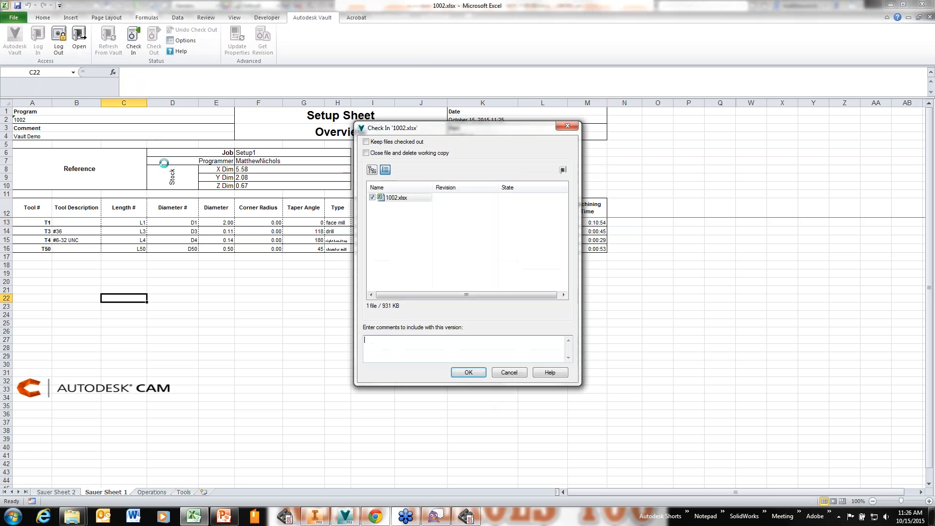
pyautogui.click(371, 170)
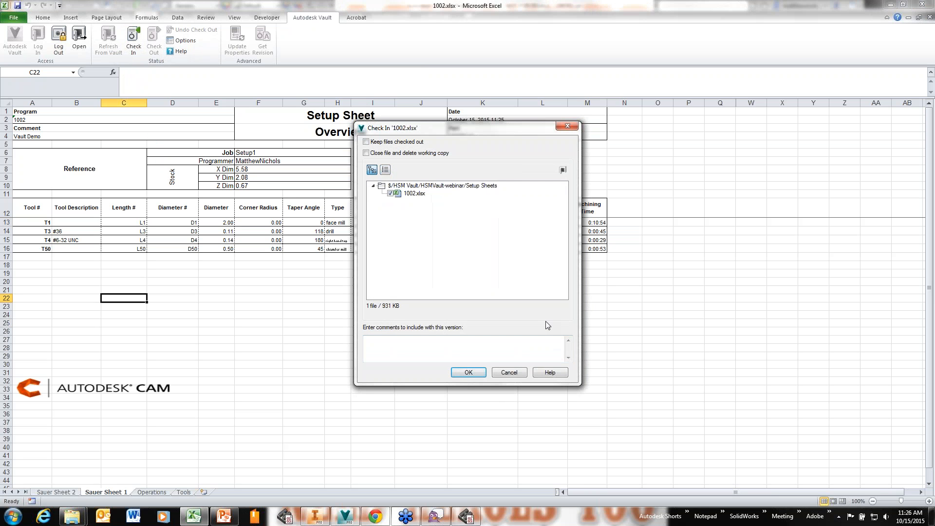
pyautogui.click(469, 373)
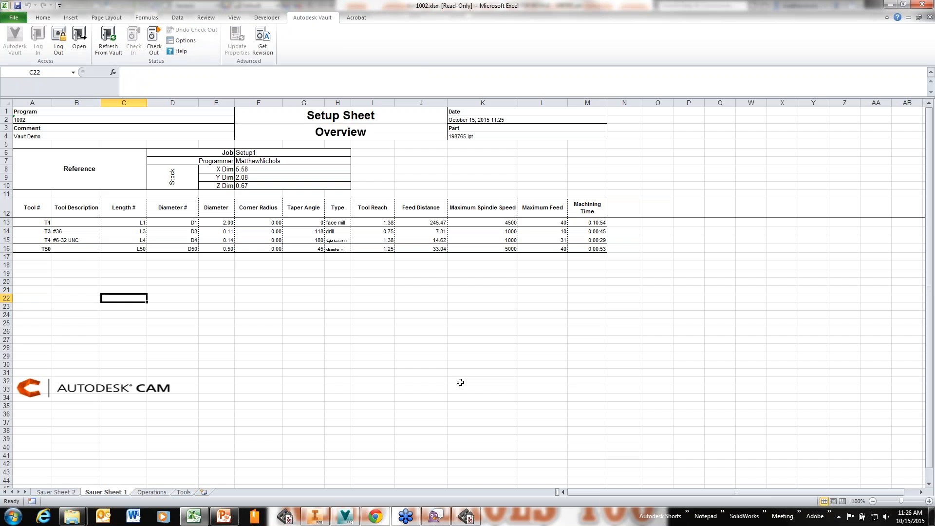
# Step: Switch to Autodesk Vault and inspect the history and properties of 1002.xlsx in the Setup Sheets folder
pyautogui.click(346, 516)
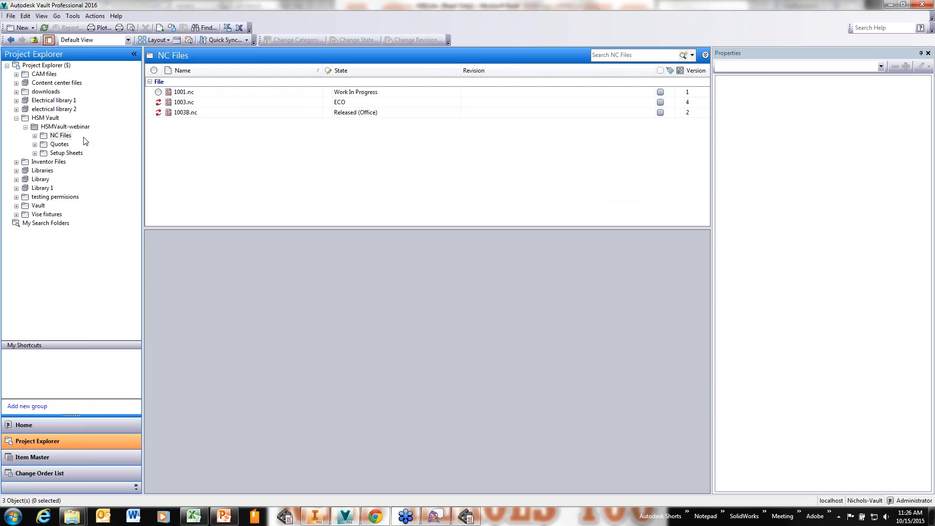
pyautogui.click(80, 156)
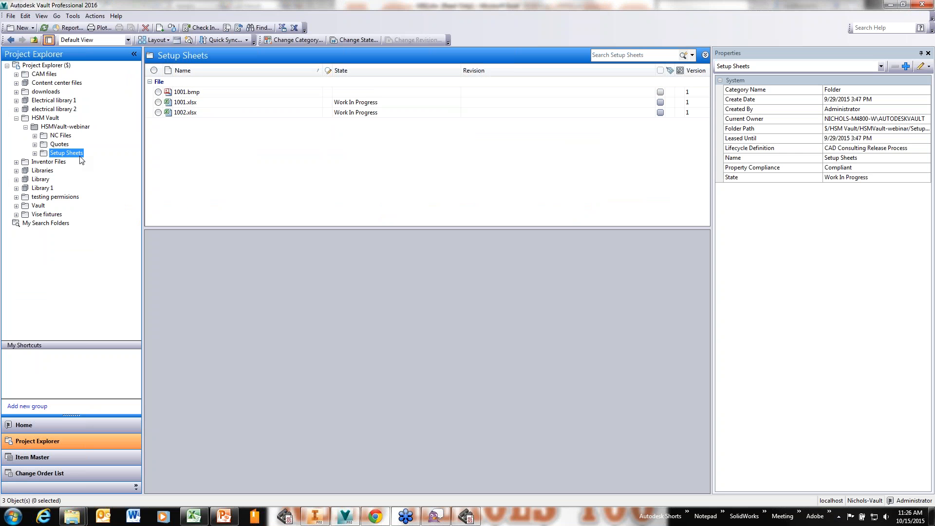
pyautogui.click(187, 113)
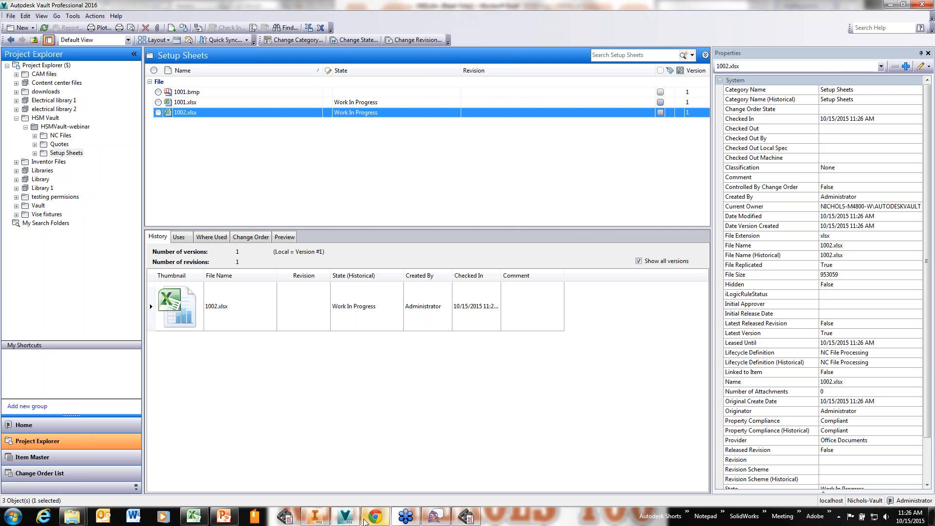
# Step: Switch to Chrome and sign in to the Autodesk Vault web client as Machinist with read-only access
pyautogui.click(364, 520)
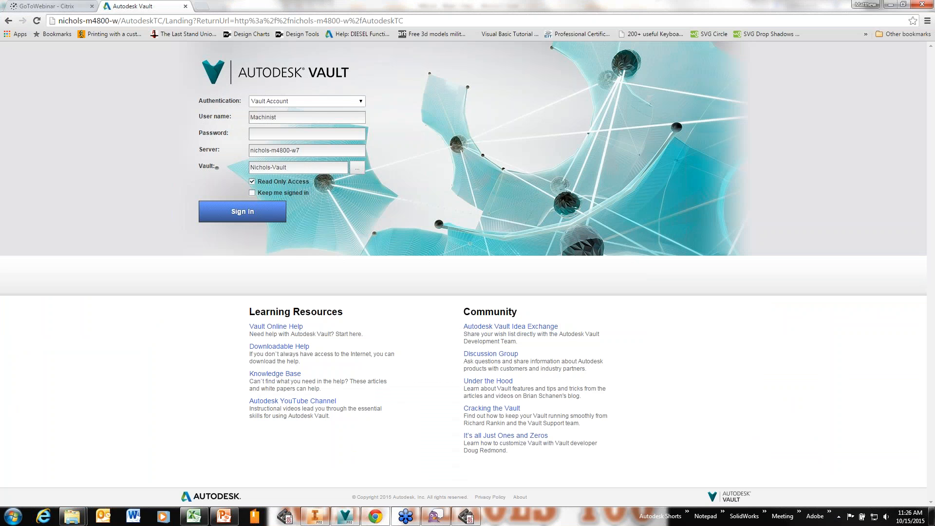
pyautogui.moveTo(280, 119); pyautogui.dragTo(244, 122)
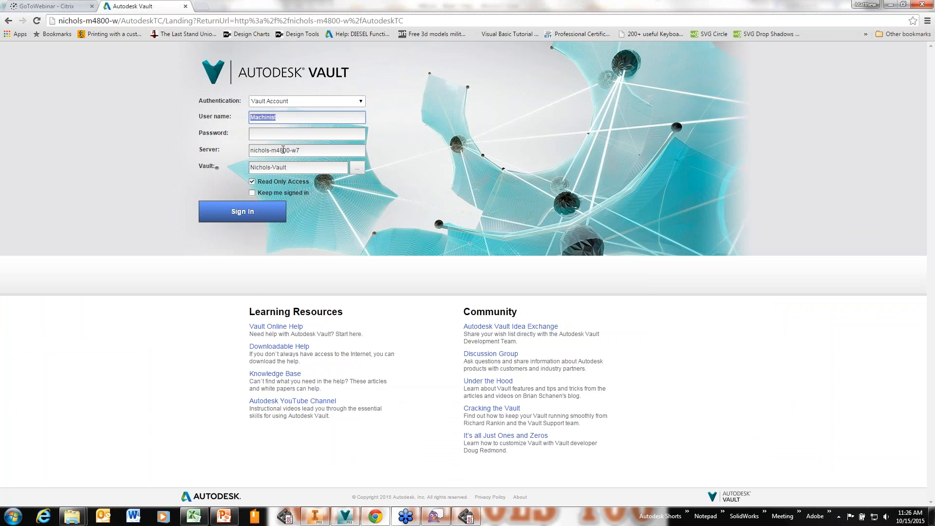
pyautogui.click(236, 215)
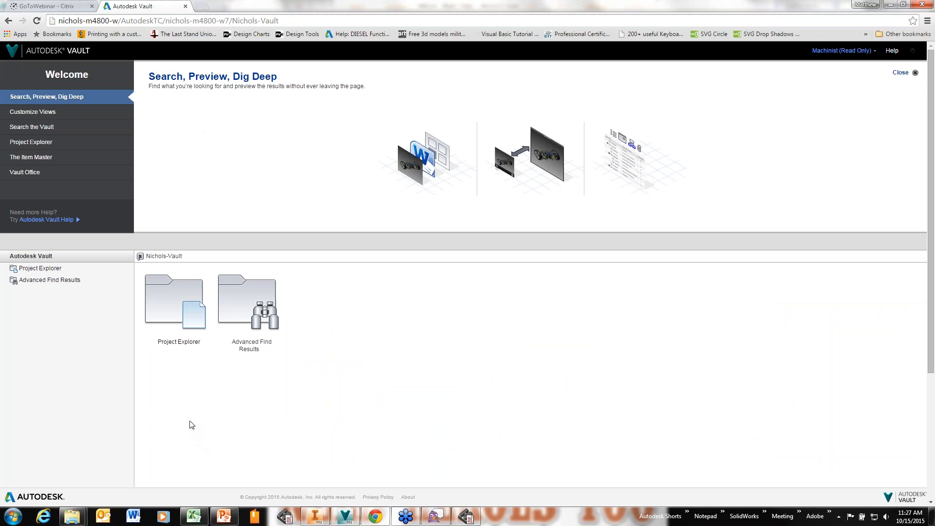
# Step: Browse the vault's project folders through HSM Vault and HSMVault-webinar to view the NC Files folder
pyautogui.click(182, 319)
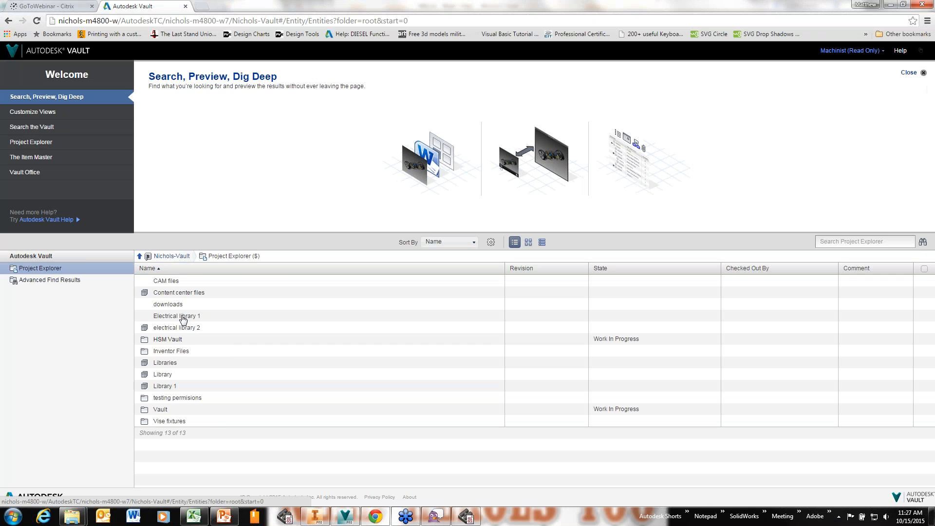
pyautogui.click(171, 340)
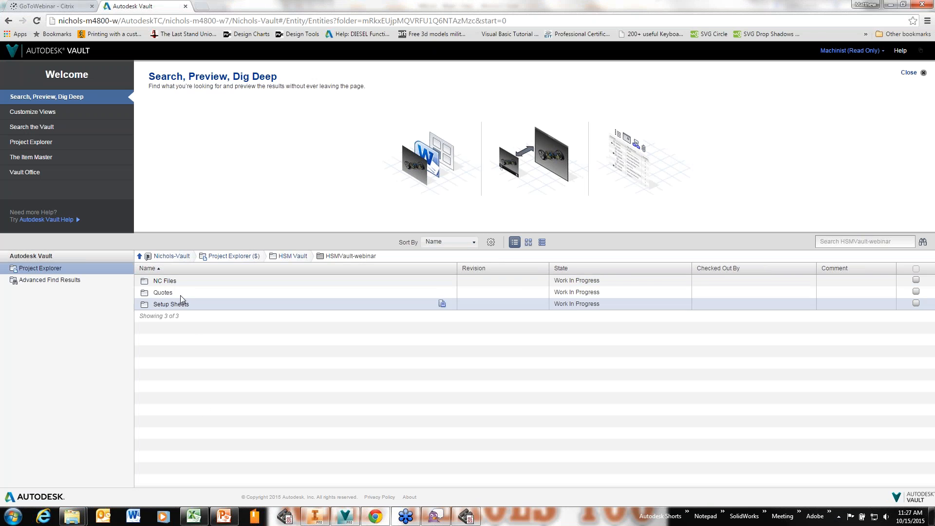
pyautogui.click(171, 282)
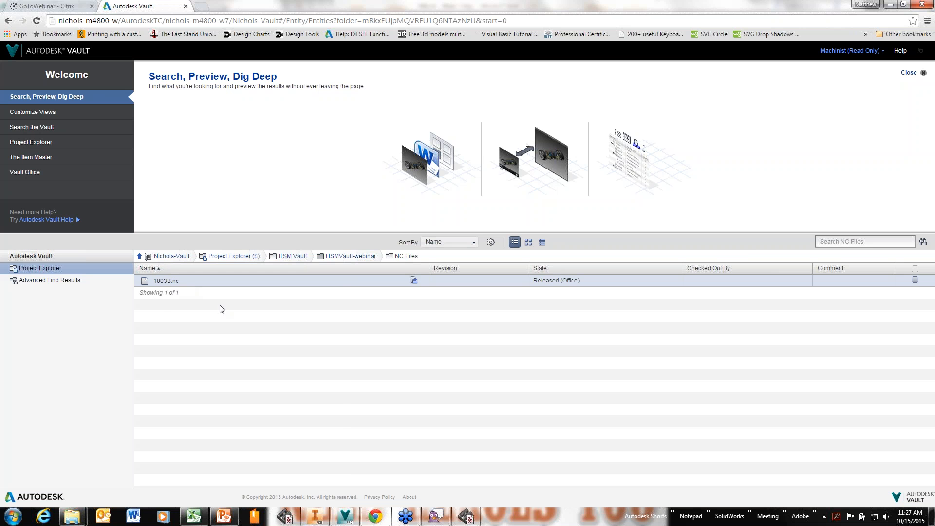
# Step: Switch to Autodesk Vault Professional and inspect the lifecycle state and history of 1001.nc in the NC Files folder
pyautogui.click(345, 516)
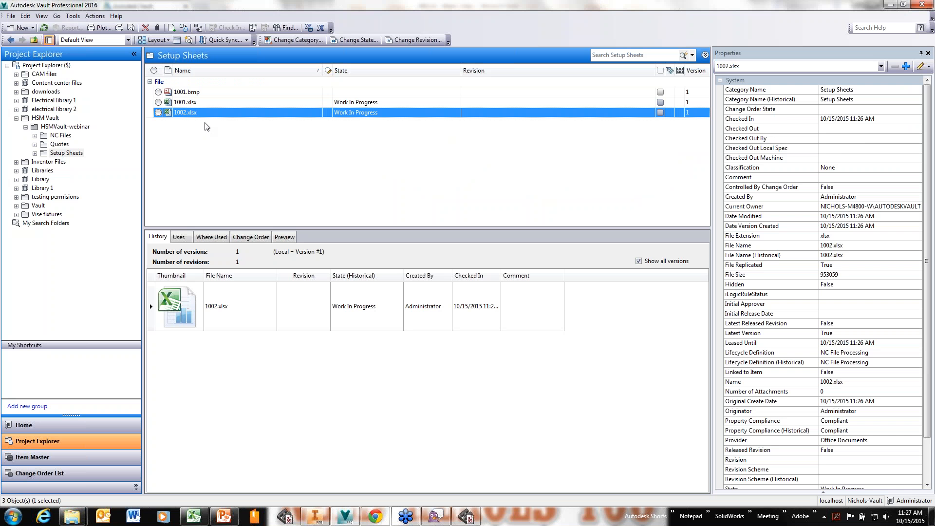
pyautogui.click(60, 135)
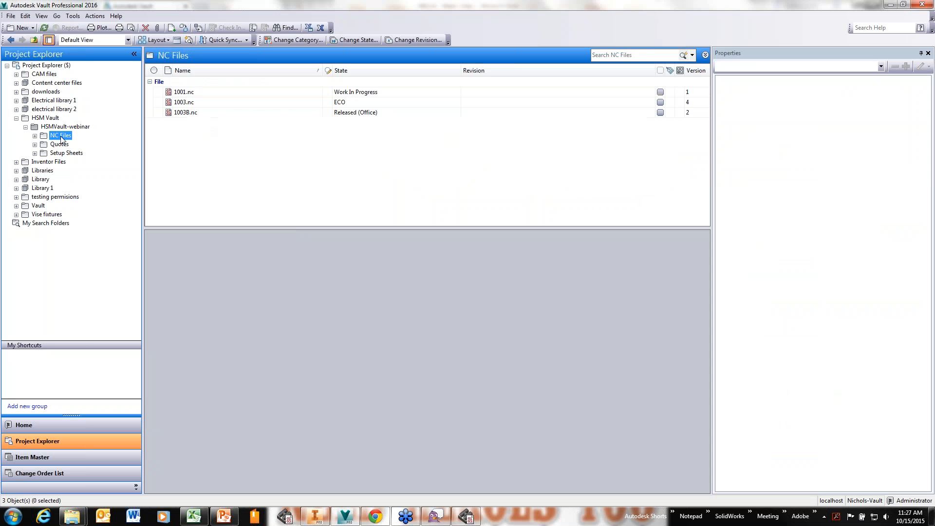
pyautogui.click(184, 93)
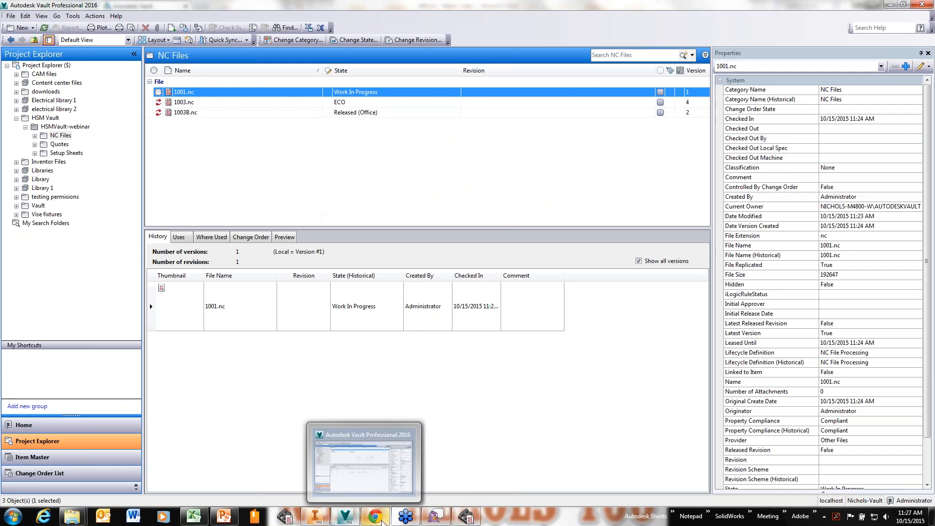
# Step: Switch to Chrome and view the Setup Sheets folder under HSMVault-webinar as the machinist
pyautogui.click(384, 520)
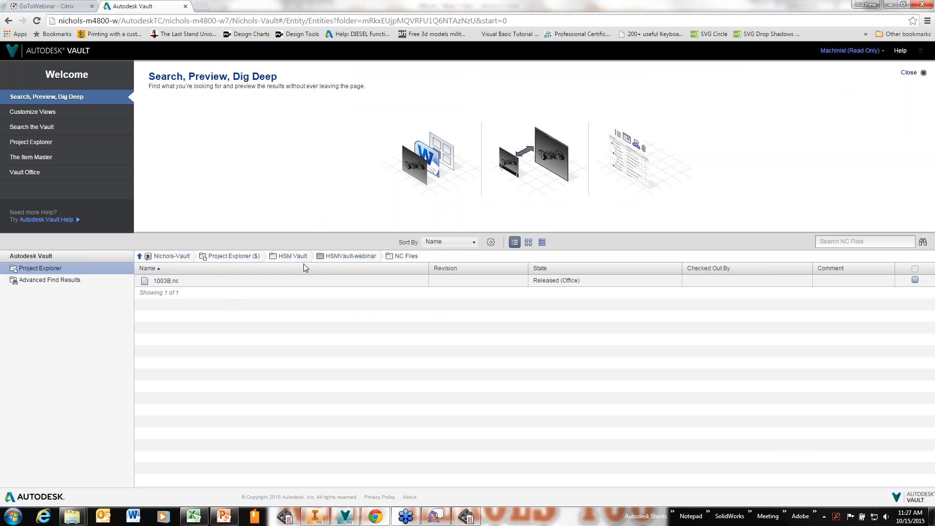
pyautogui.click(351, 256)
pyautogui.click(168, 304)
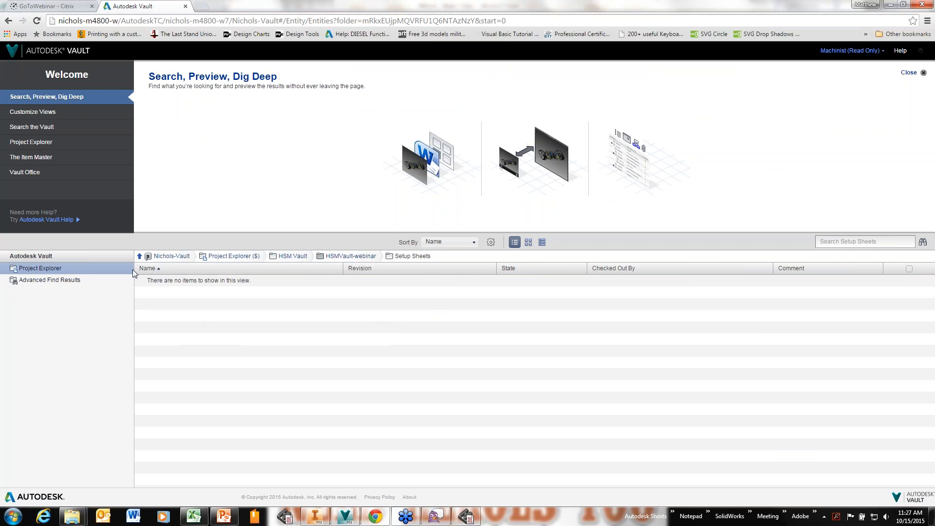
# Step: Switch to Autodesk Vault Professional and change the state of 1001.nc to Released with the comment "Released for manufacturing"
pyautogui.click(891, 5)
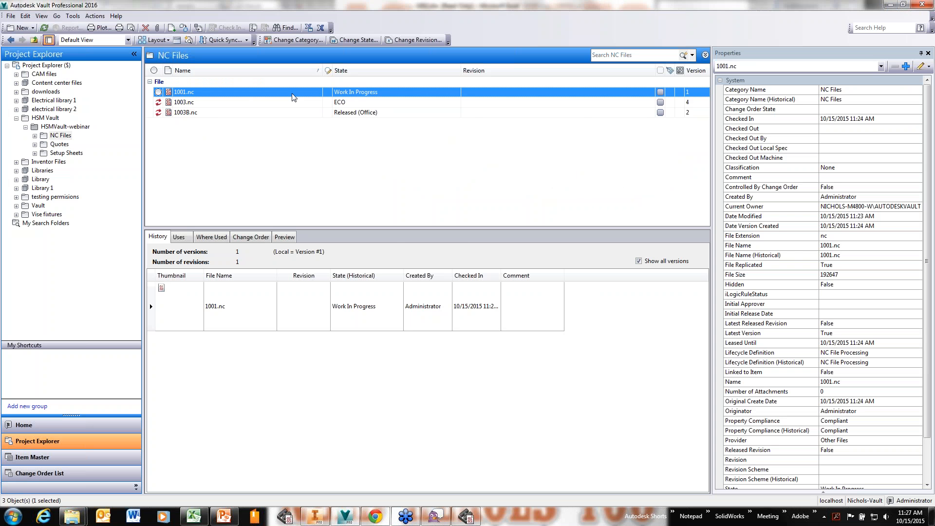
pyautogui.rightClick(381, 96)
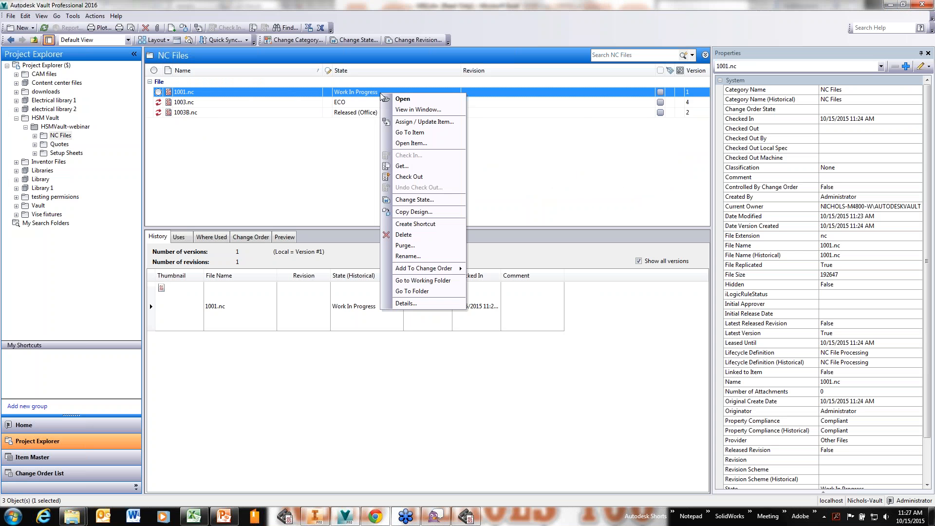
pyautogui.click(417, 203)
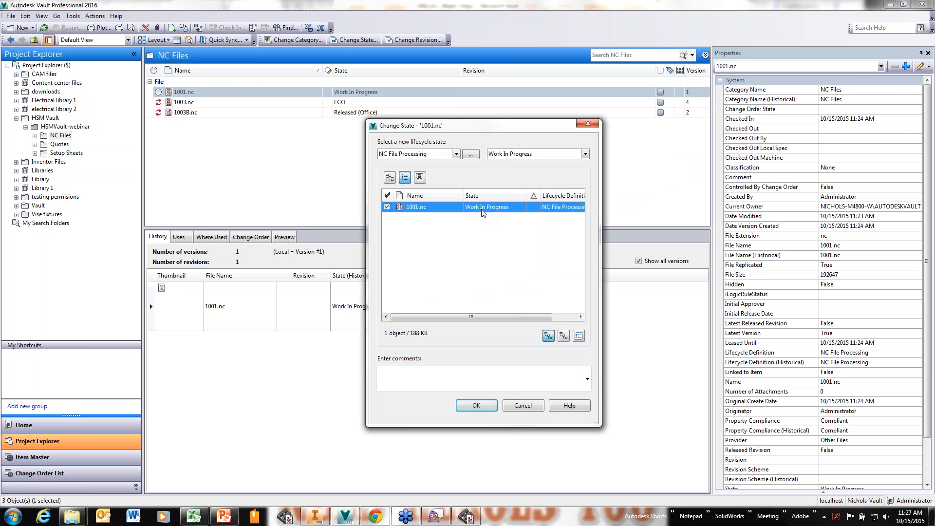
pyautogui.click(506, 155)
pyautogui.click(501, 182)
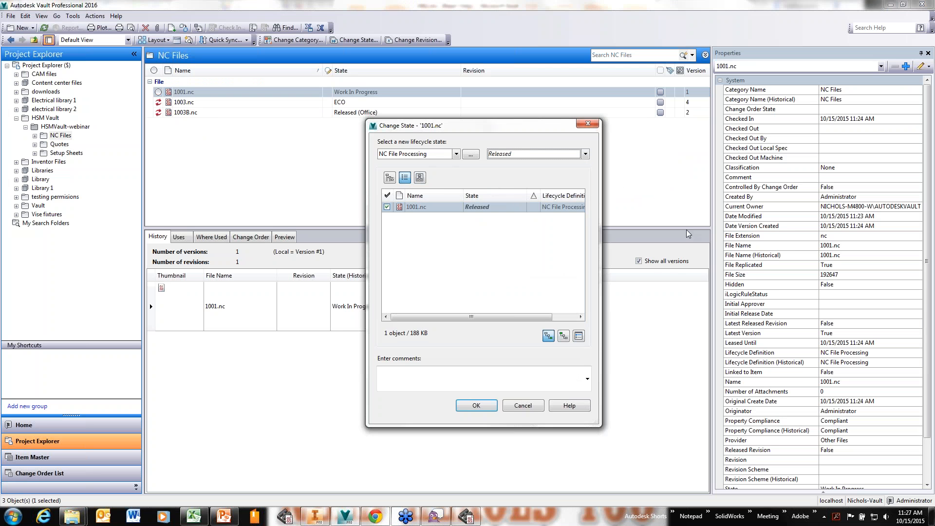
pyautogui.click(445, 379)
pyautogui.write('Released for')
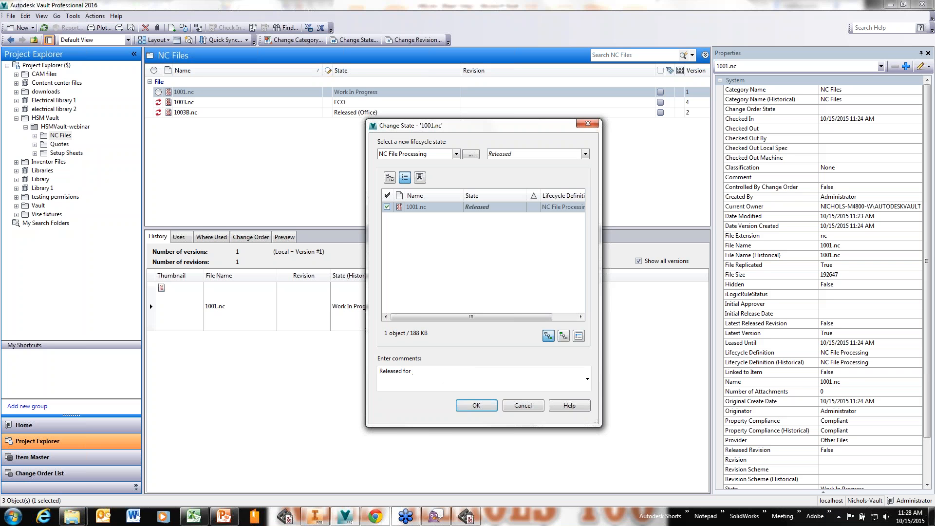
pyautogui.write(' manufacturing')
pyautogui.click(473, 403)
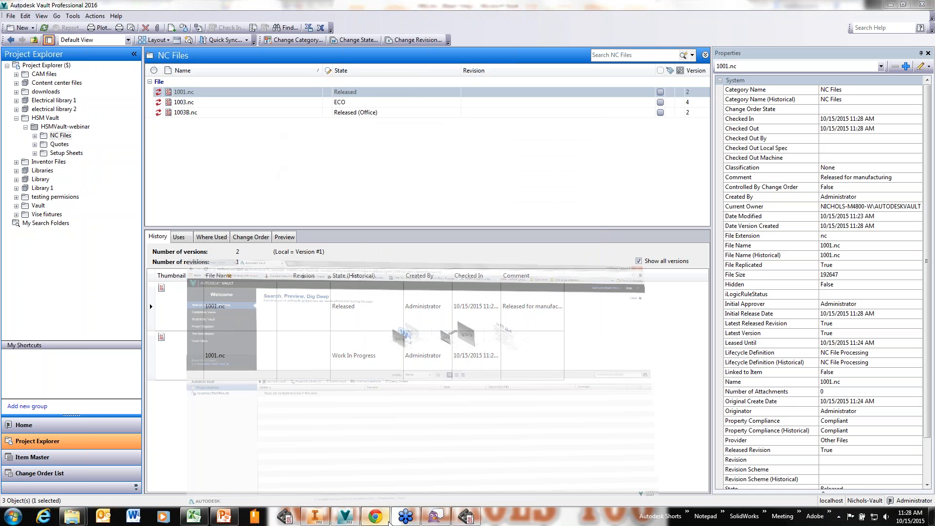
# Step: Switch to Chrome, refresh the Vault web client, and check the machinist's access to 1001.nc in the NC Files folder
pyautogui.click(375, 516)
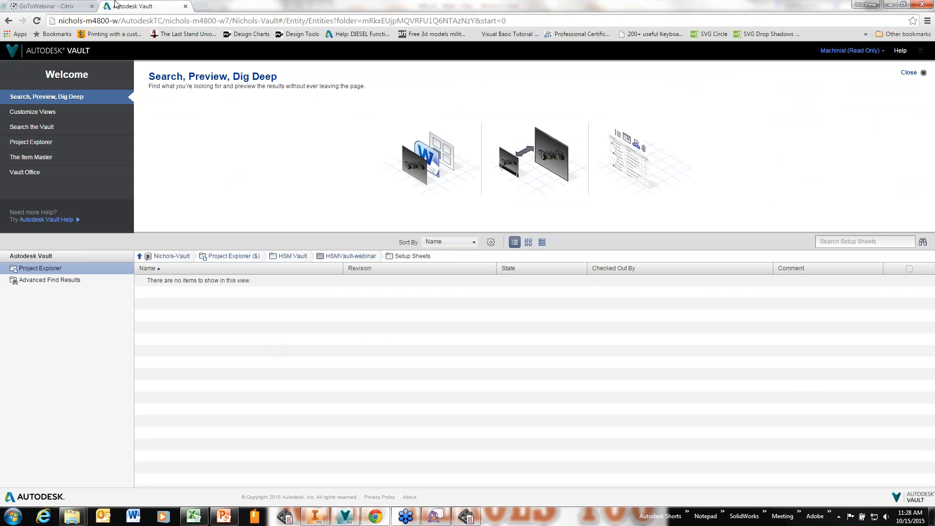
pyautogui.click(37, 21)
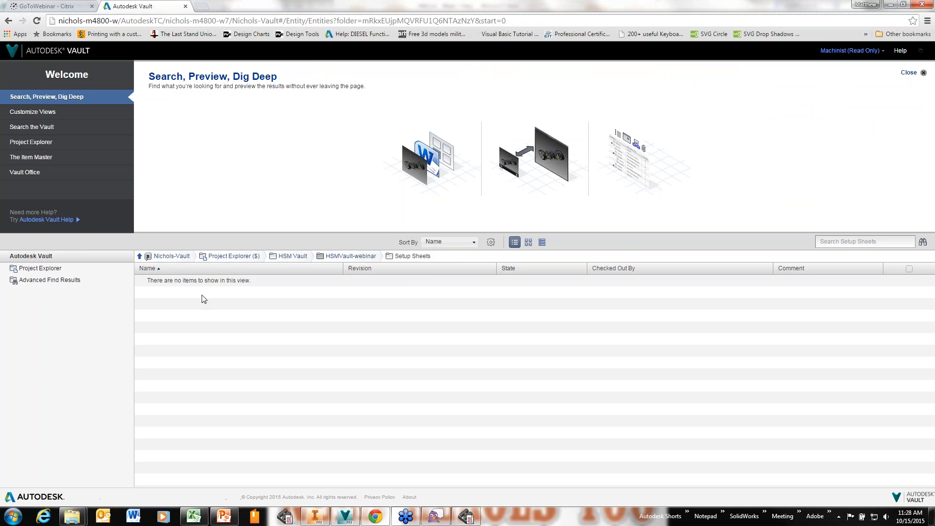
pyautogui.click(369, 257)
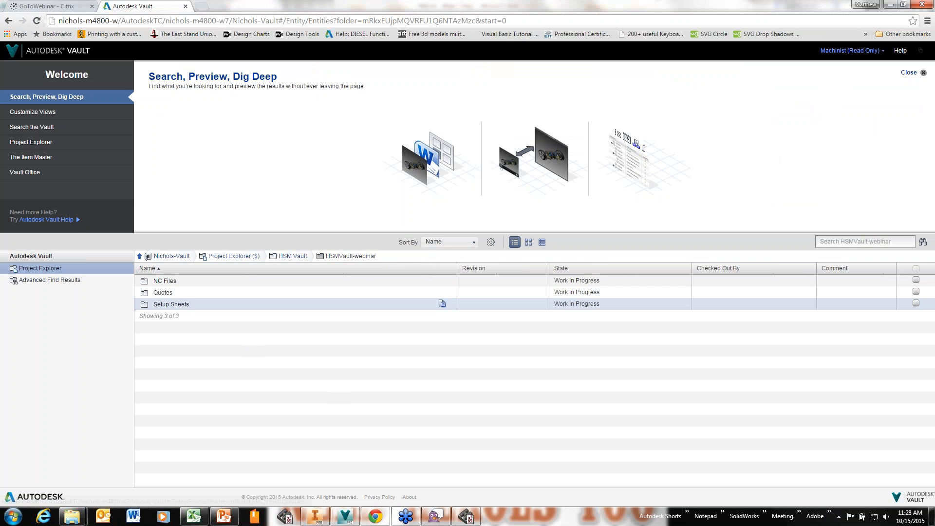
pyautogui.click(160, 282)
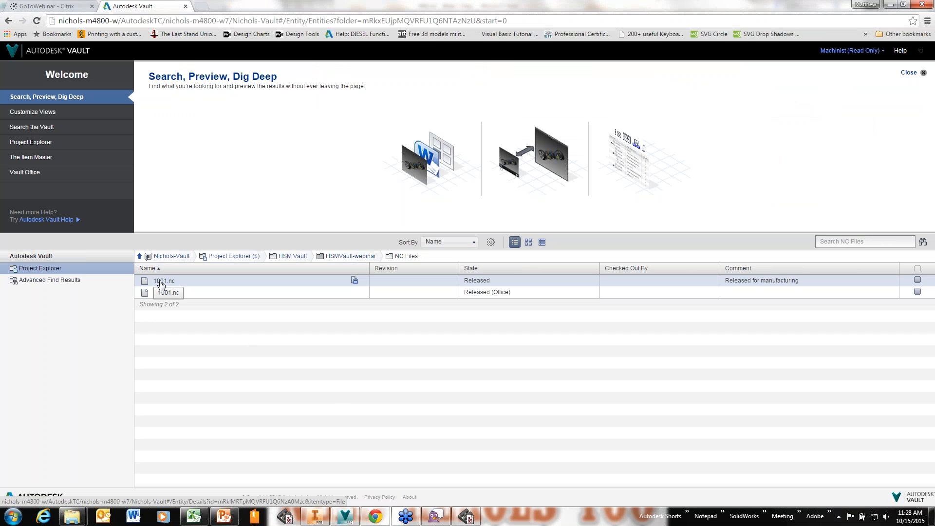
pyautogui.click(355, 281)
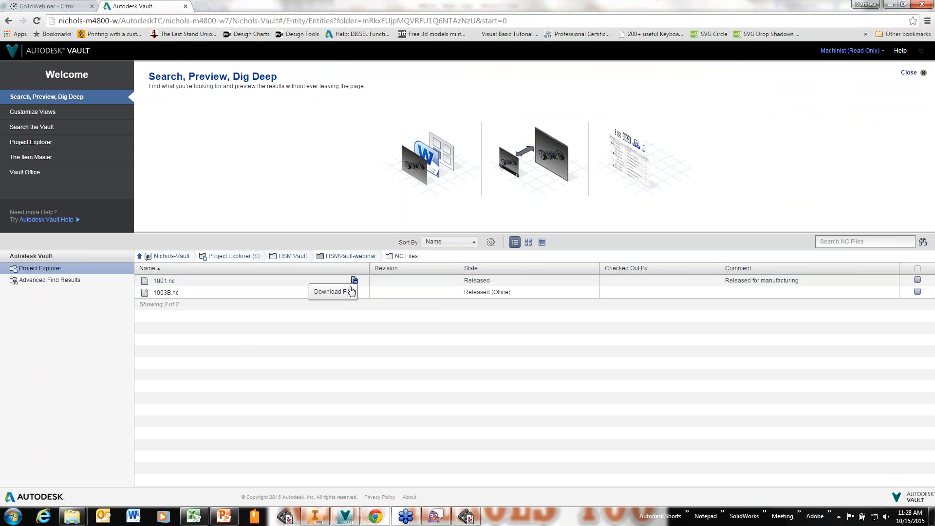
pyautogui.click(348, 375)
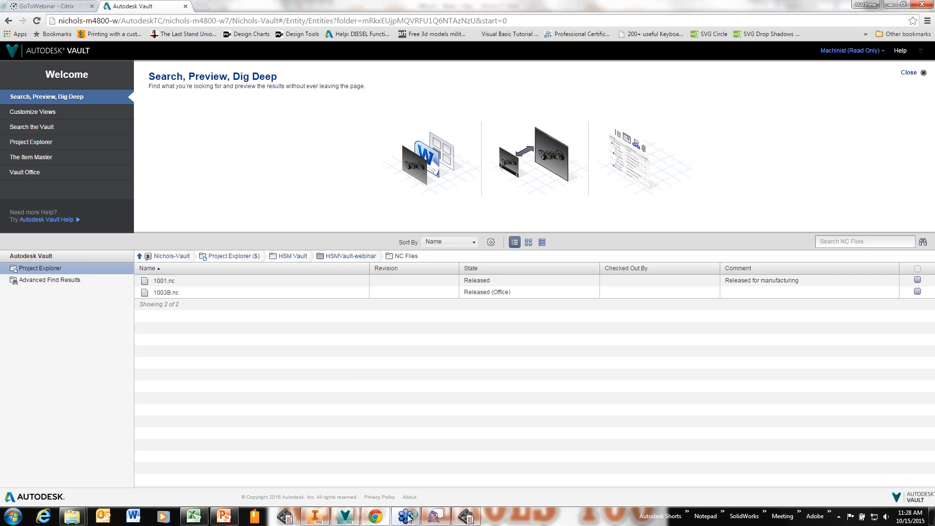
# Step: Switch to Autodesk Vault Professional and change the state of 1002.xlsx in the Setup Sheets folder to Released without a comment
pyautogui.click(340, 518)
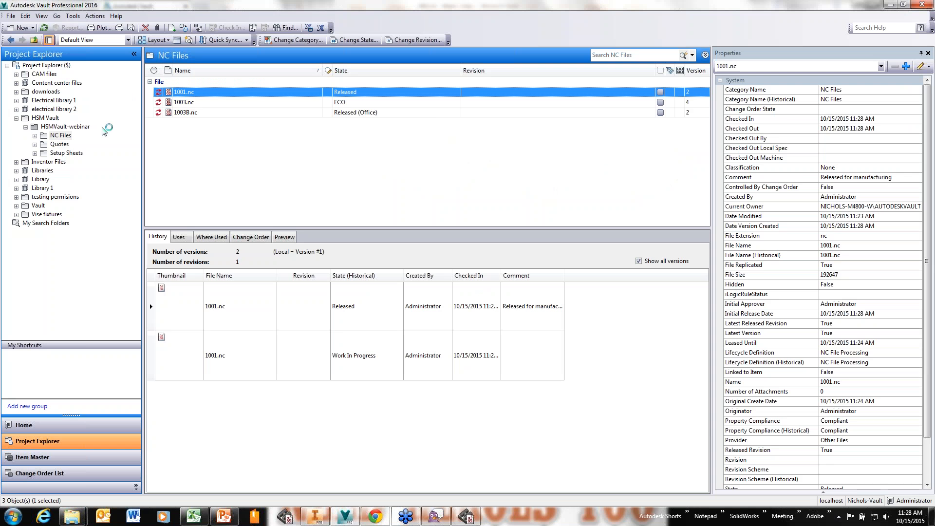
pyautogui.click(61, 154)
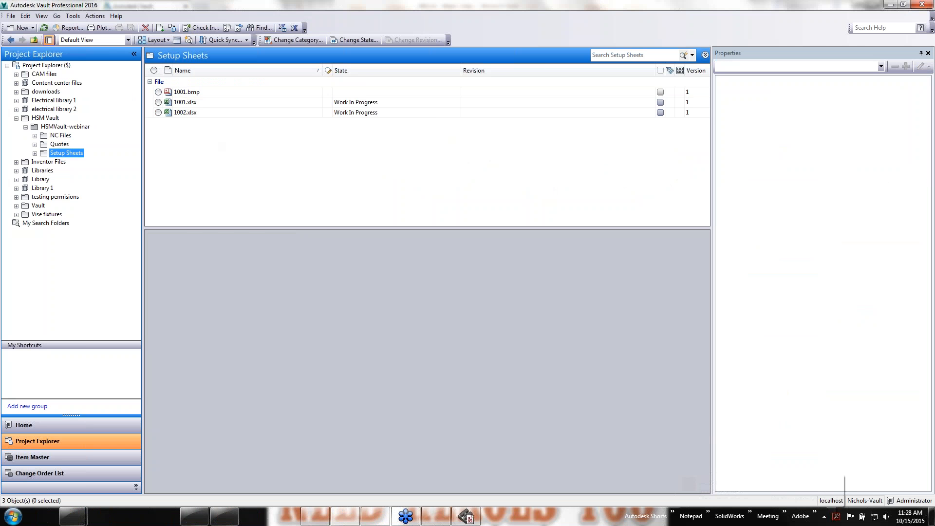
pyautogui.click(191, 114)
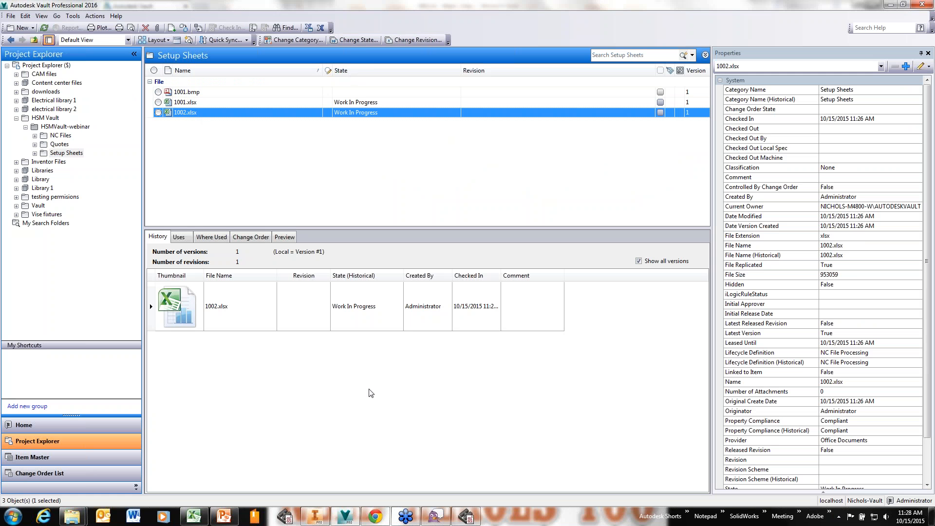
pyautogui.rightClick(195, 115)
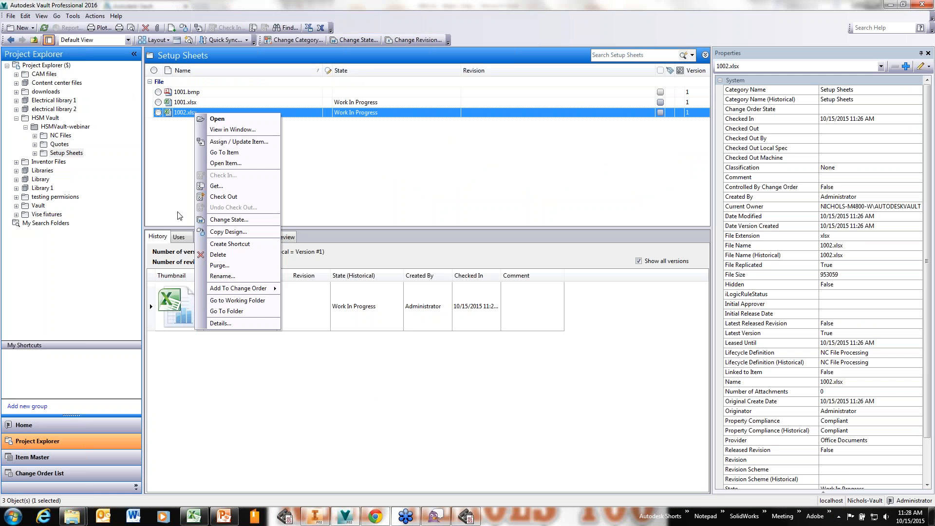
pyautogui.click(239, 222)
pyautogui.click(527, 155)
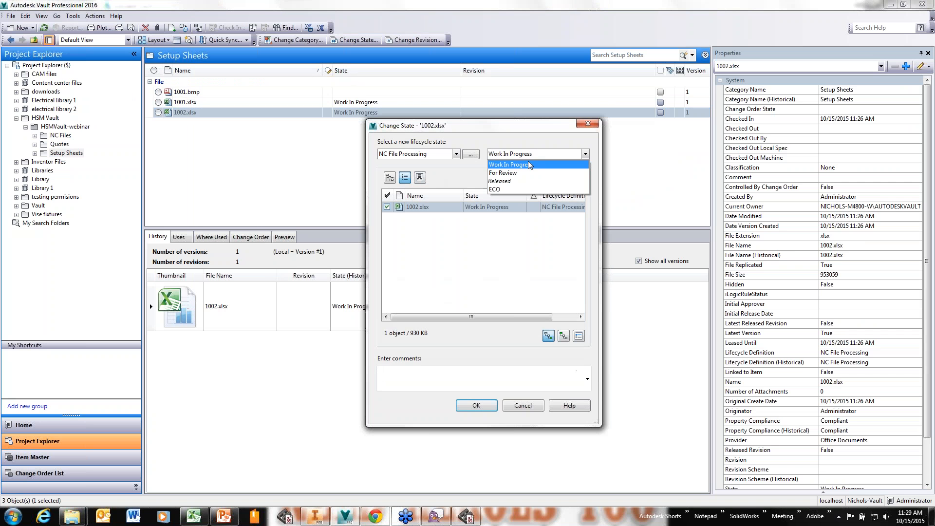
pyautogui.click(524, 182)
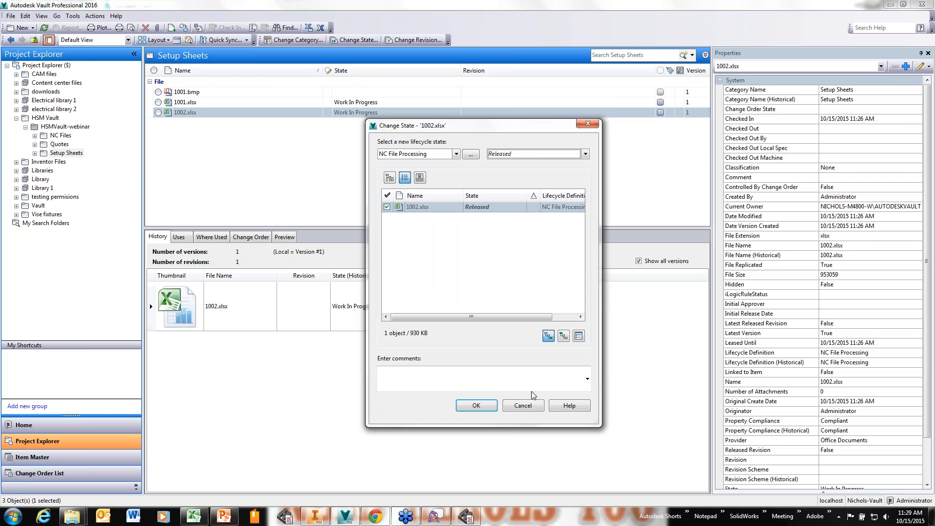
pyautogui.click(476, 406)
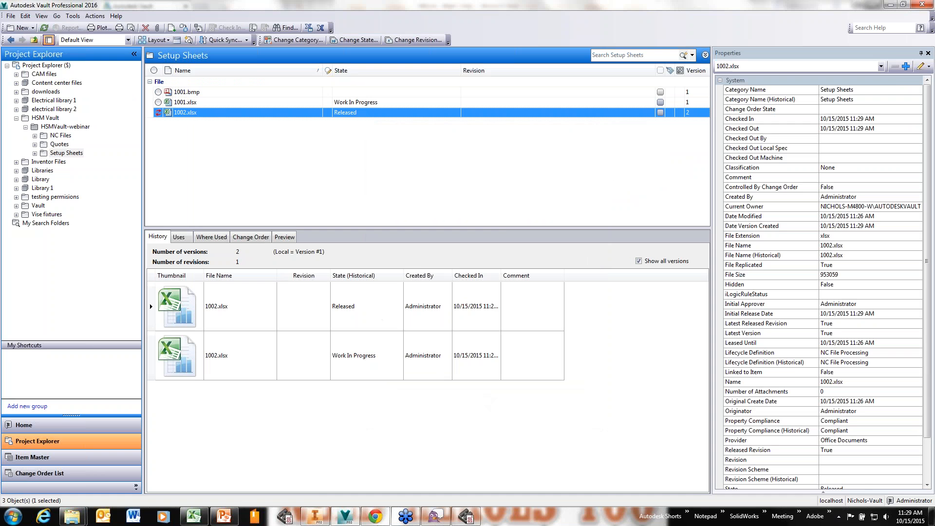
# Step: Switch to Chrome, review the file details of 1002.xlsx in the Setup Sheets folder, and return to the HSMVault-webinar folder
pyautogui.click(376, 517)
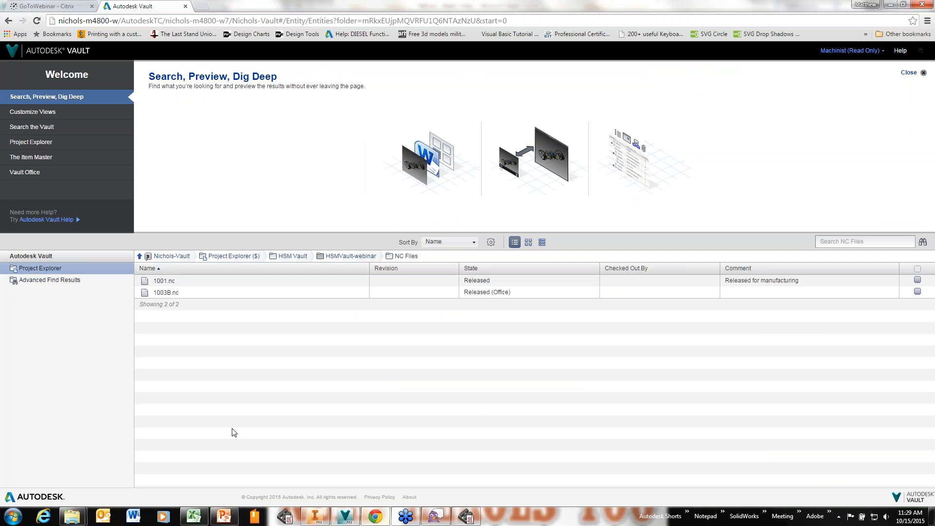
pyautogui.click(325, 257)
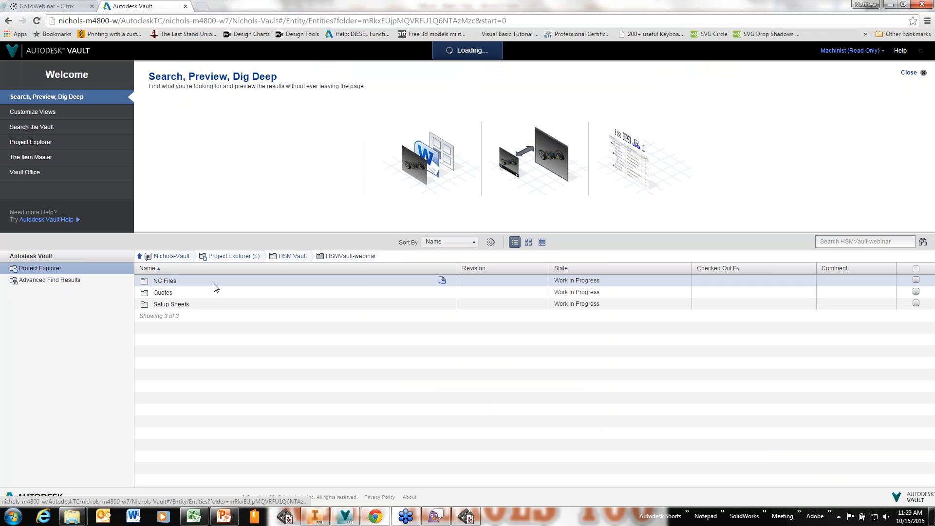
pyautogui.click(179, 304)
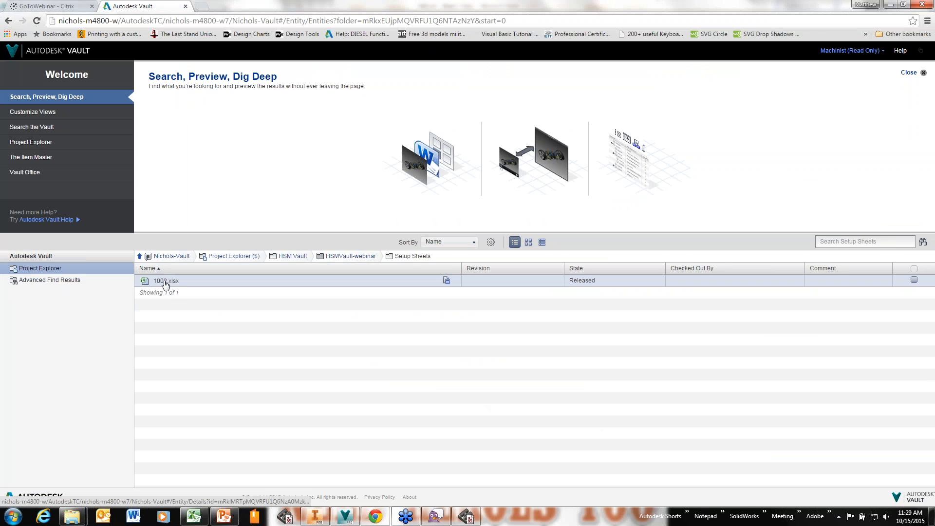
pyautogui.click(165, 282)
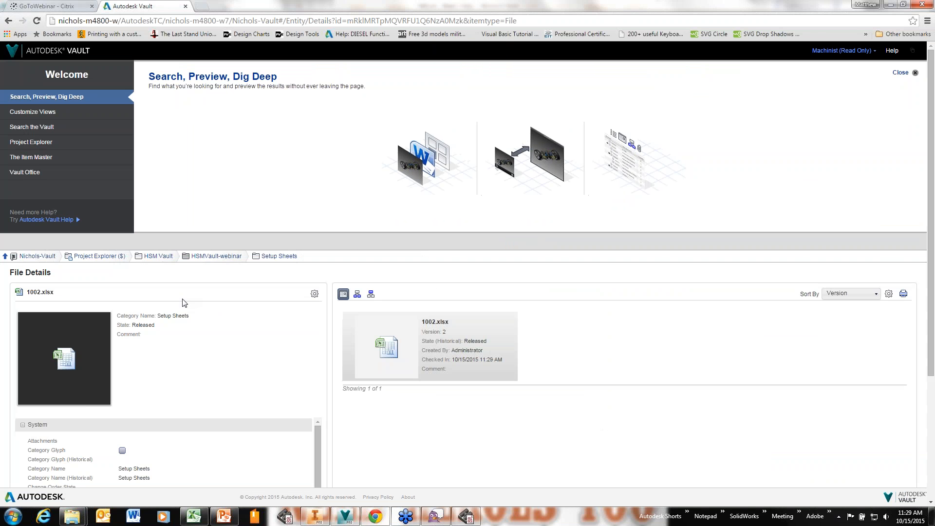
pyautogui.scroll(-1, 247, 340)
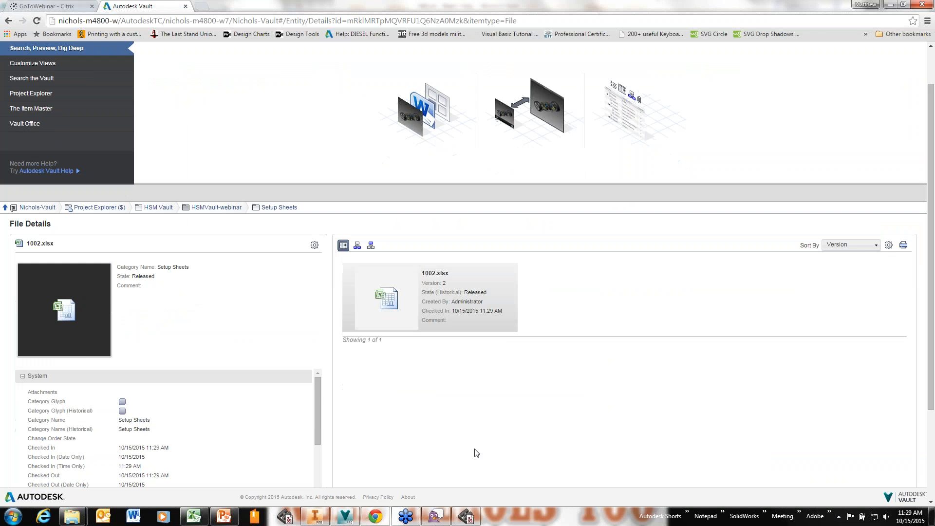
pyautogui.scroll(-1, 477, 451)
pyautogui.scroll(-2, 456, 435)
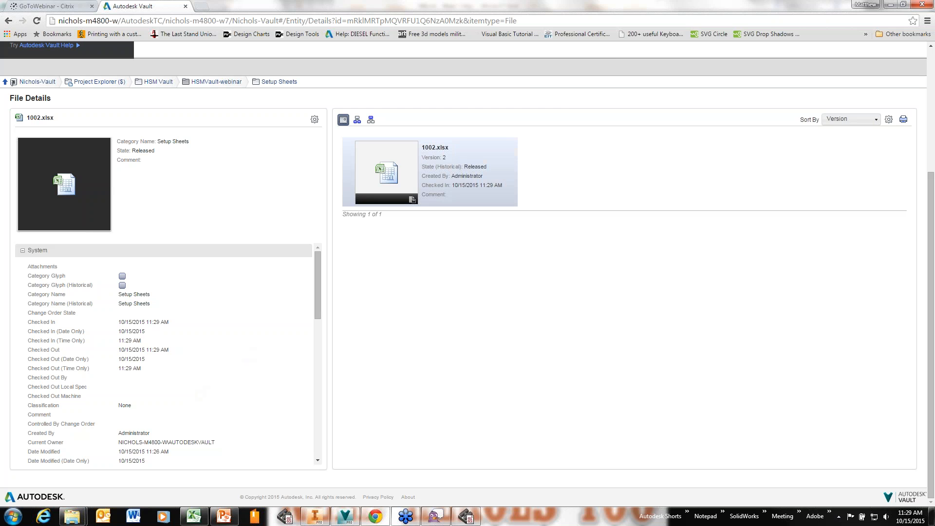
pyautogui.scroll(5, 390, 323)
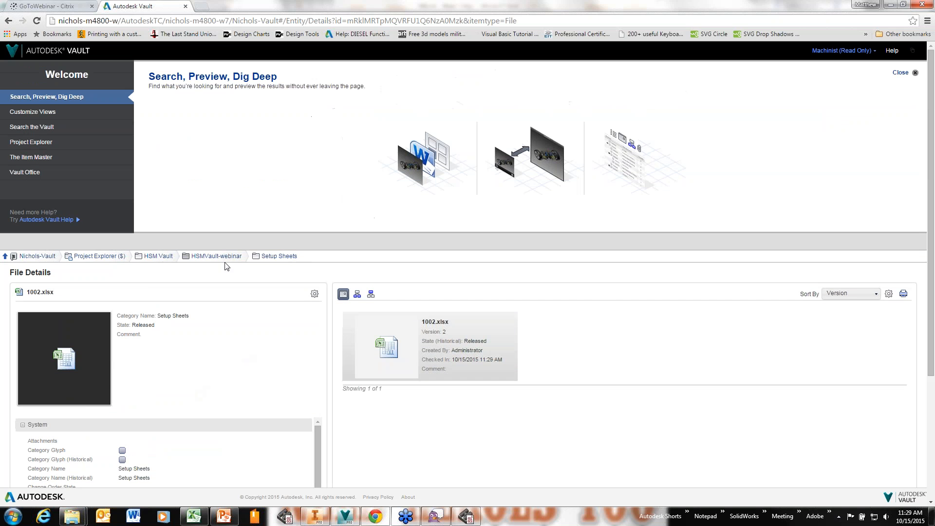
pyautogui.click(219, 257)
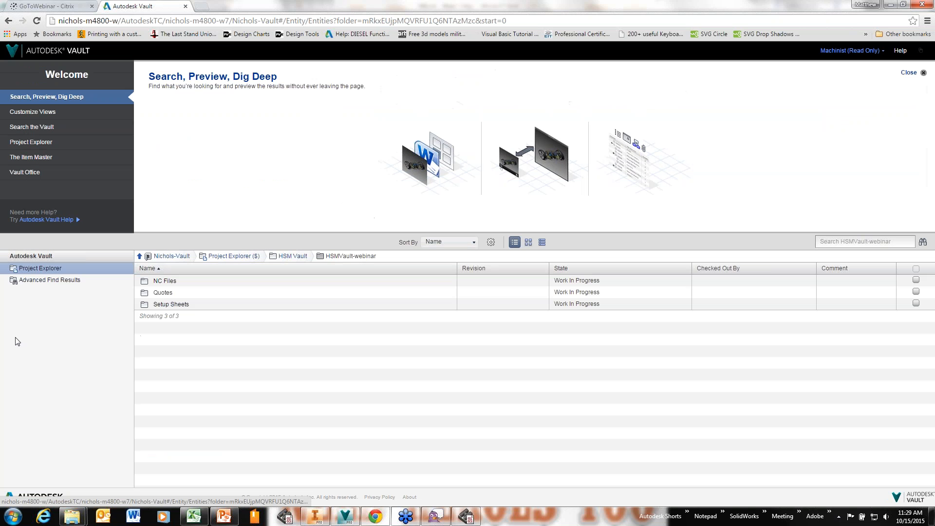
# Step: Open the NC Files folder and review the file details of 1001.nc
pyautogui.click(169, 281)
pyautogui.click(161, 281)
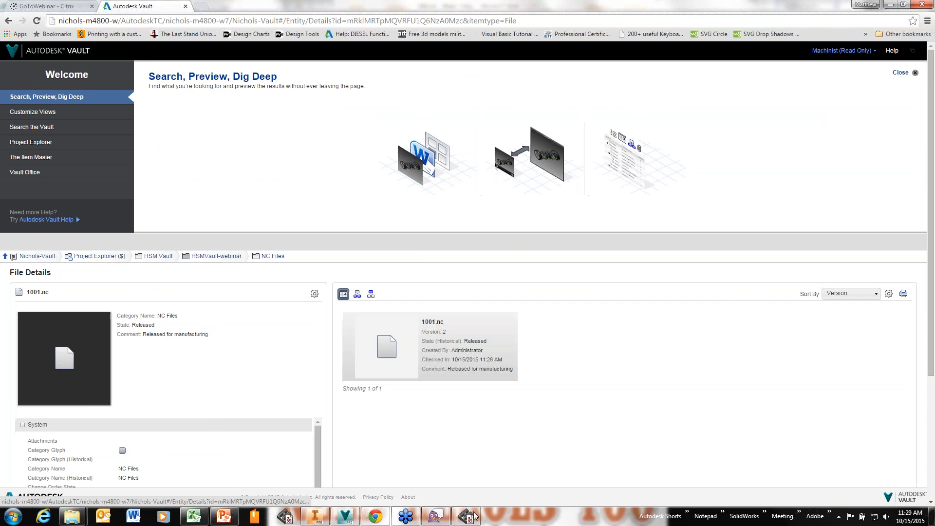
pyautogui.scroll(-3, 475, 411)
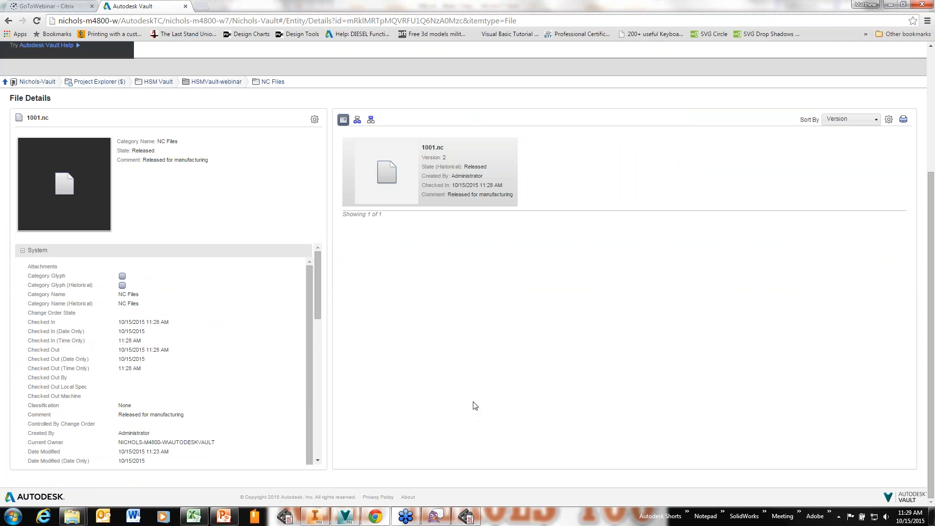
pyautogui.scroll(3, 475, 406)
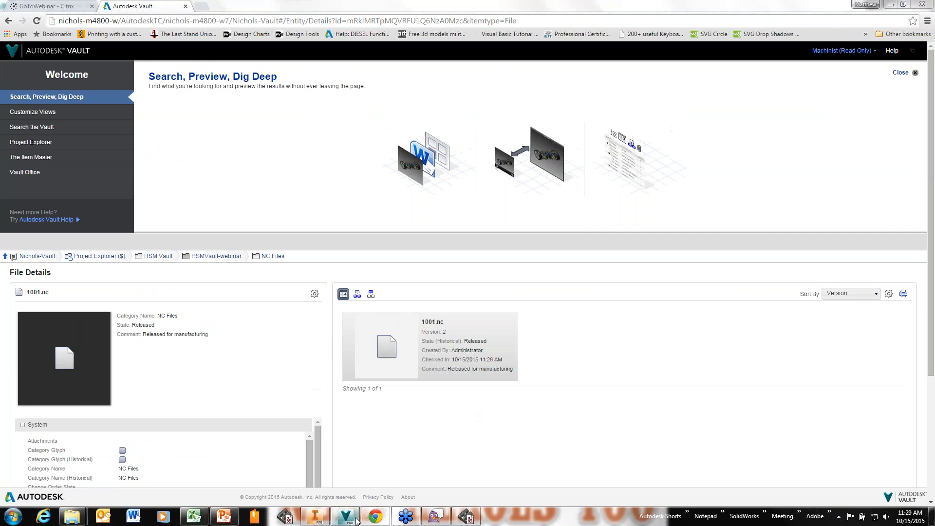
# Step: Switch to Autodesk Vault Professional and open the state security settings of the NC File Processing lifecycle definition
pyautogui.click(345, 517)
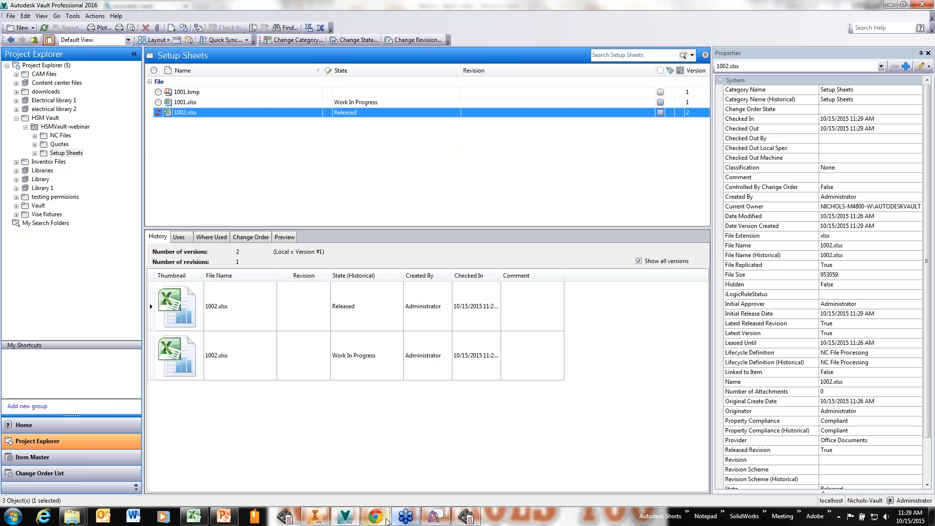
pyautogui.click(72, 16)
pyautogui.moveTo(151, 89)
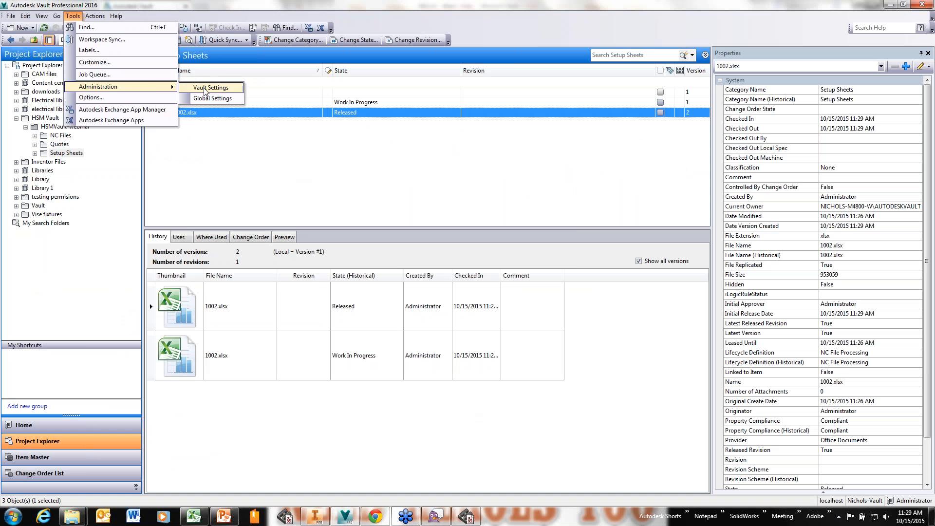
pyautogui.click(202, 88)
pyautogui.click(419, 157)
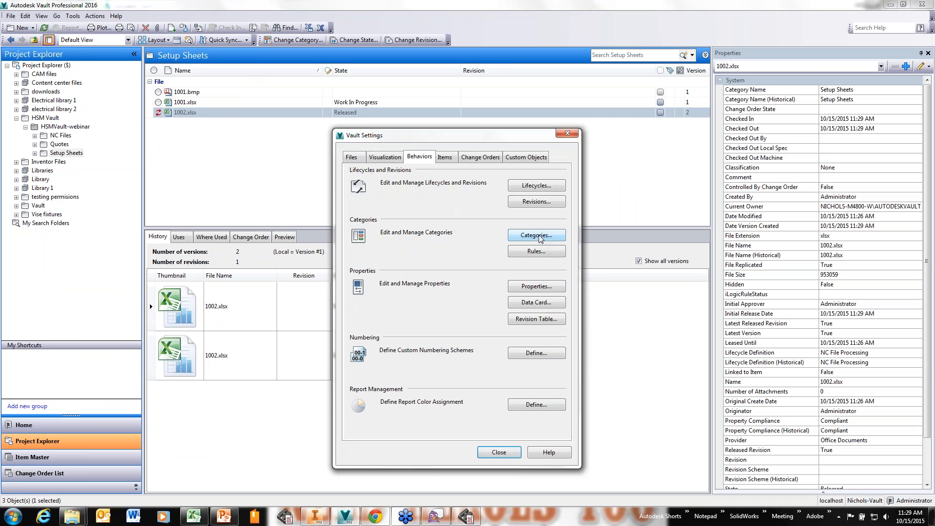
pyautogui.click(542, 186)
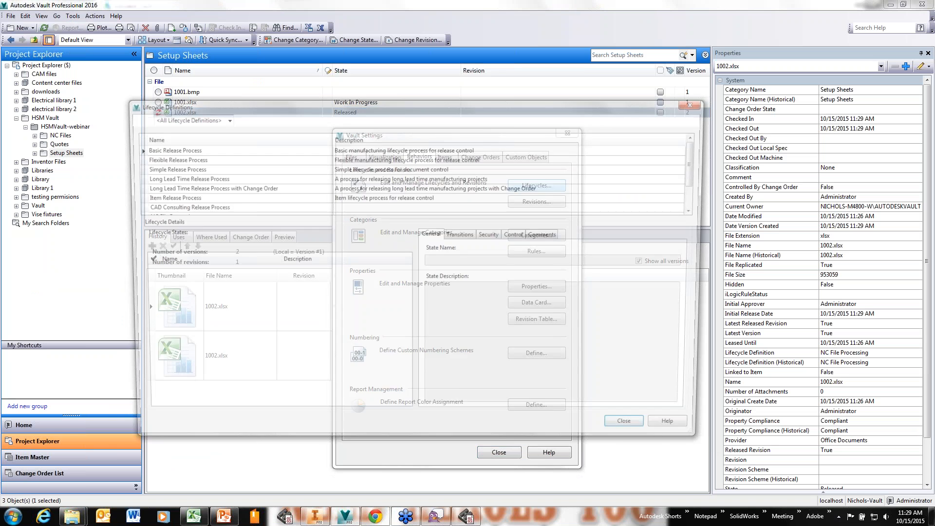
pyautogui.click(195, 209)
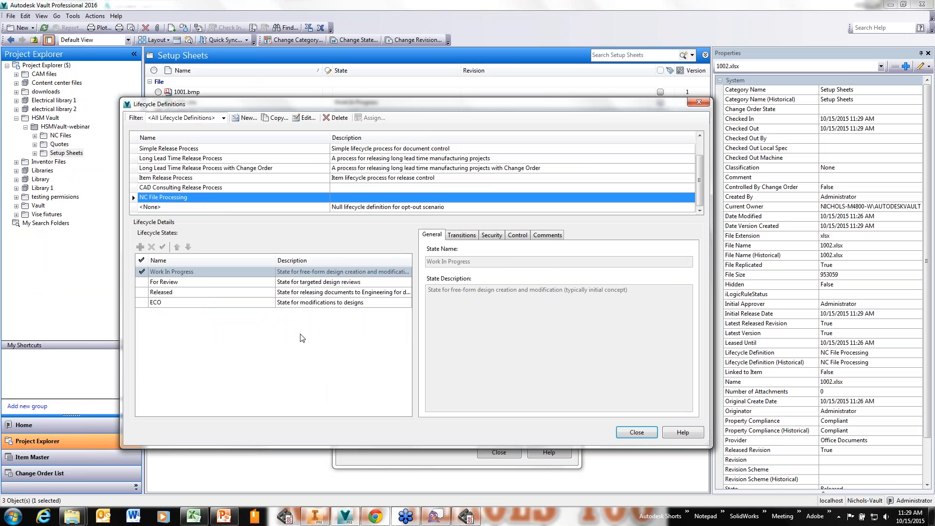
pyautogui.click(307, 119)
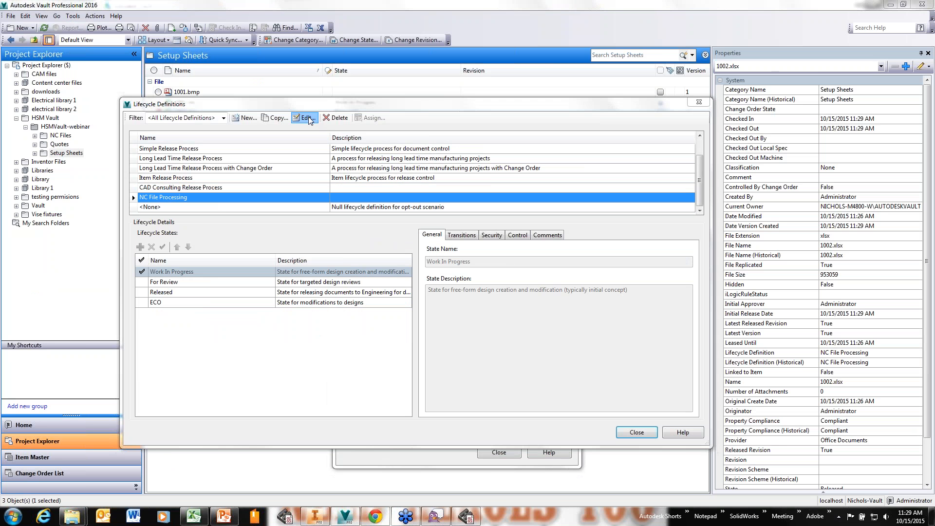
pyautogui.click(572, 176)
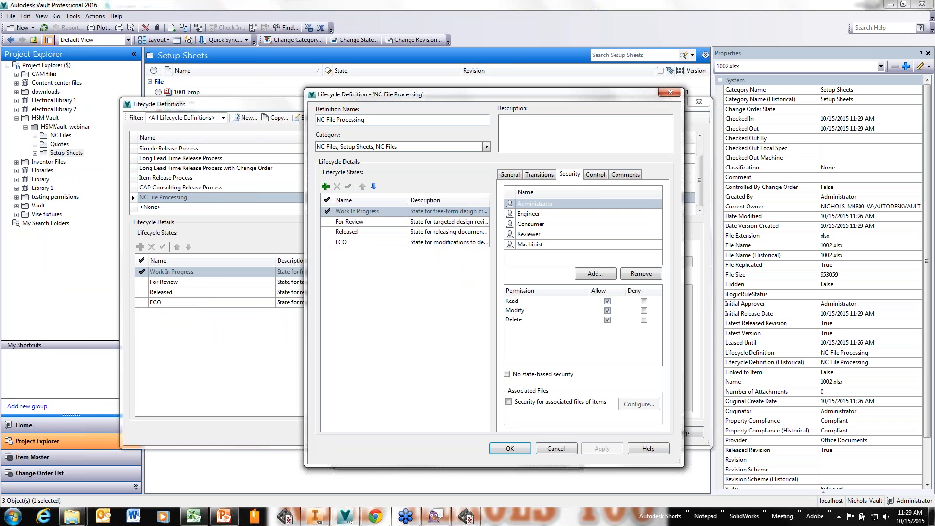
# Step: Compare the Machinist, Administrator and Engineer permissions across the lifecycle states, and close the lifecycle and vault settings without changes
pyautogui.click(380, 222)
pyautogui.click(378, 246)
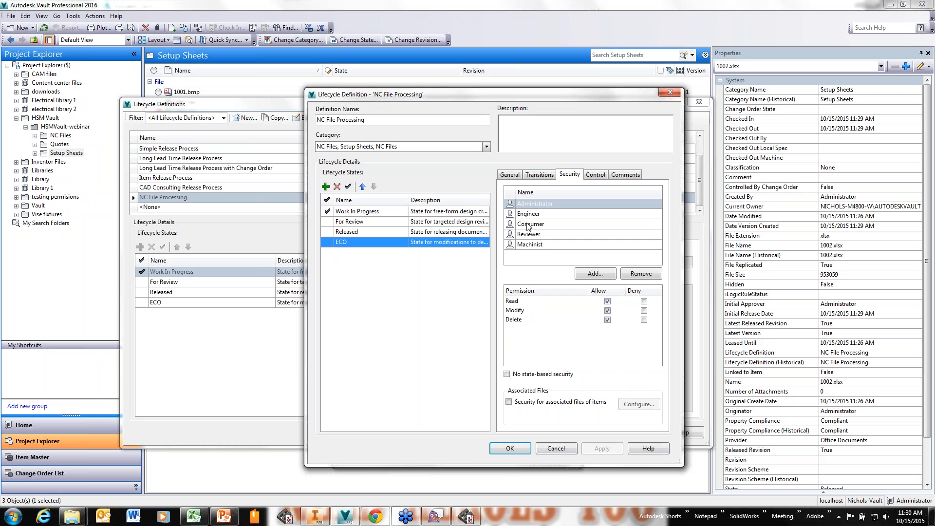
pyautogui.click(530, 245)
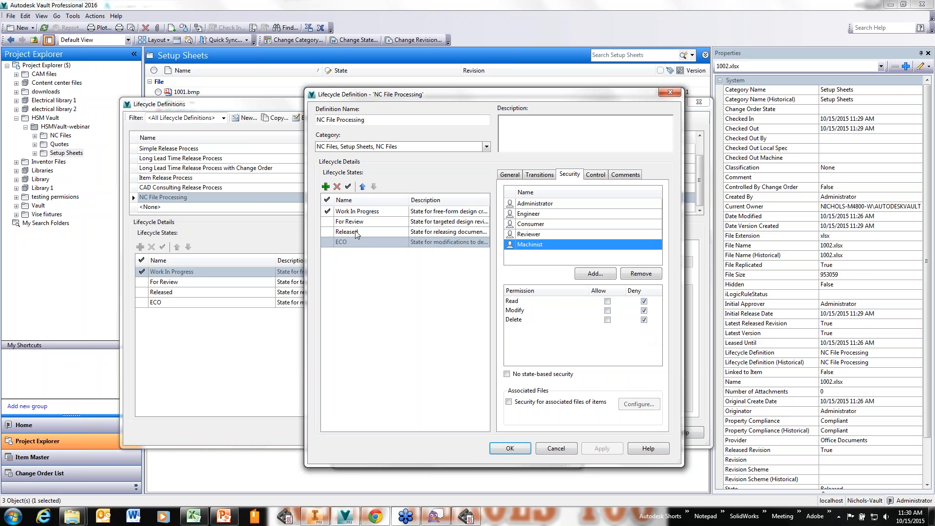
pyautogui.click(358, 215)
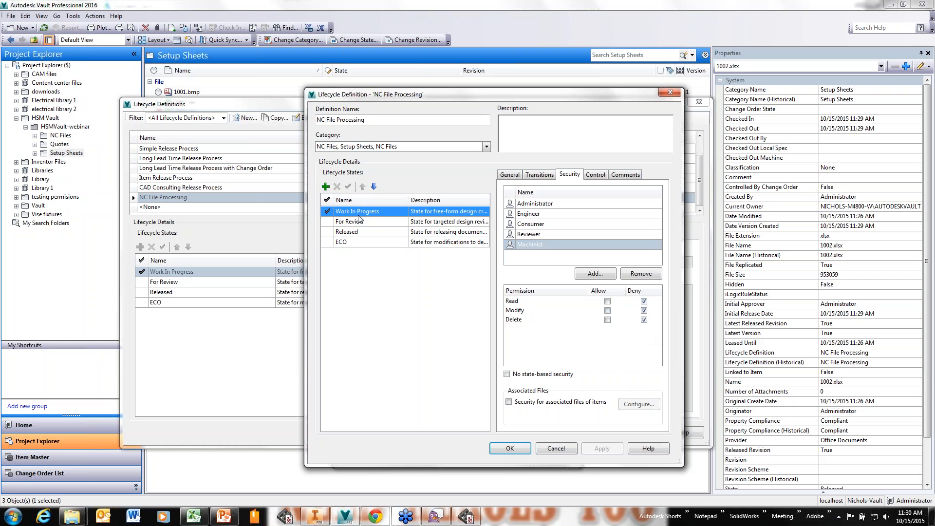
pyautogui.click(361, 235)
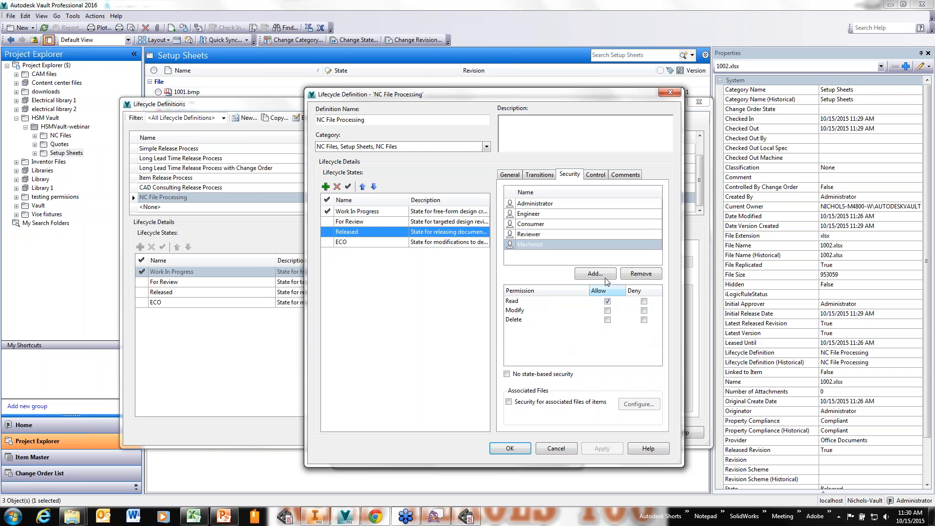
pyautogui.click(549, 205)
pyautogui.click(549, 215)
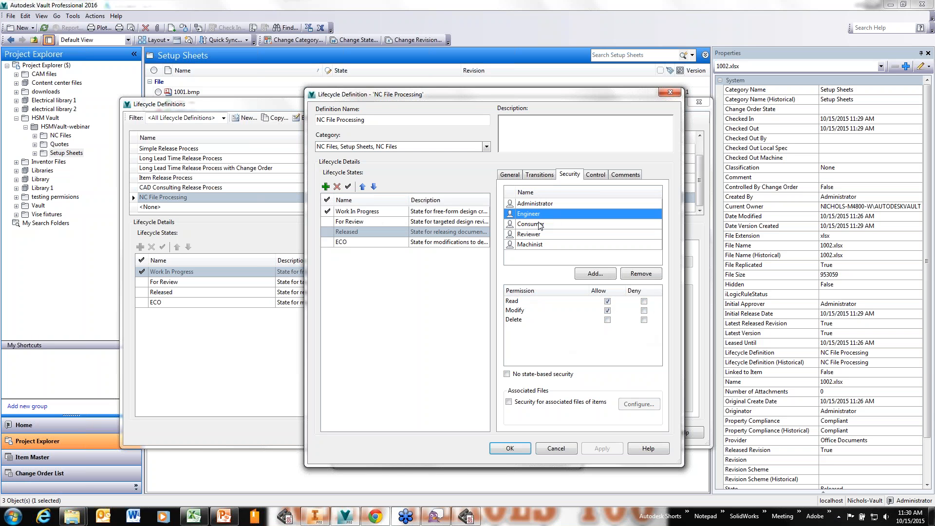
pyautogui.click(556, 449)
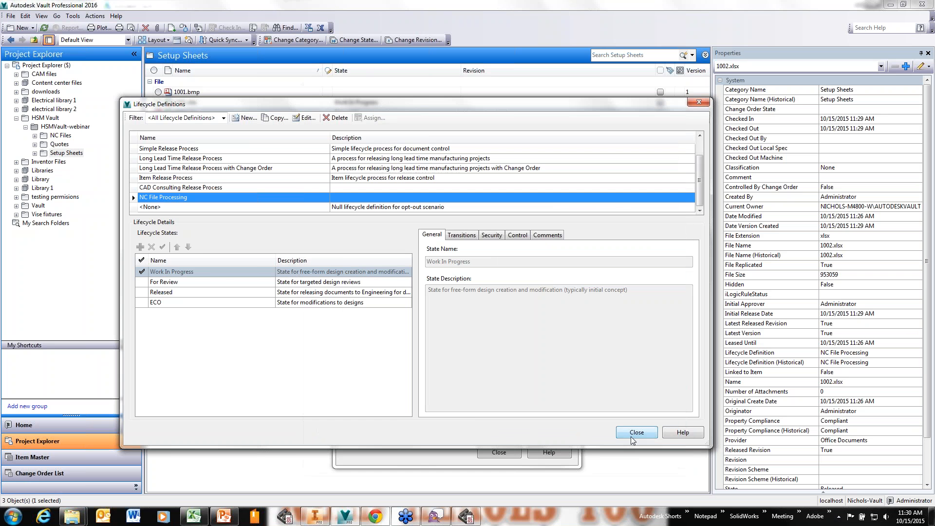
pyautogui.click(637, 432)
pyautogui.click(503, 458)
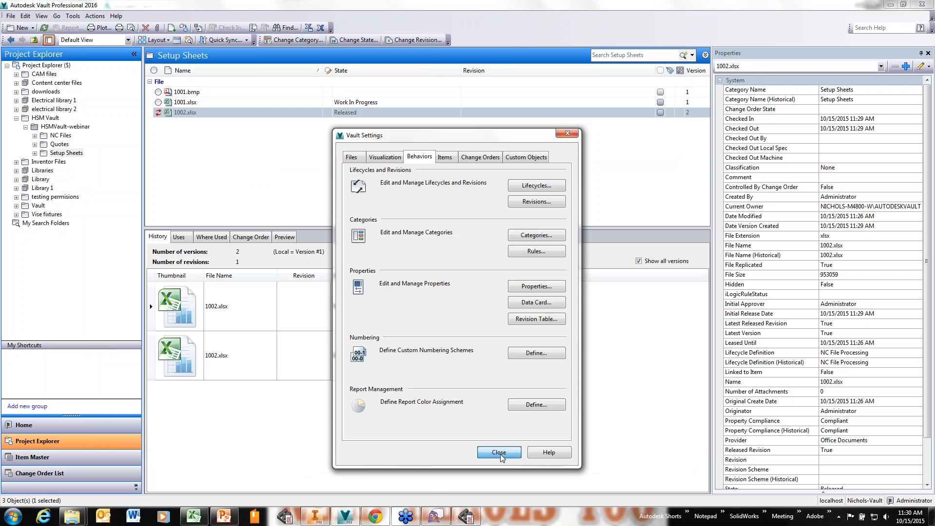
# Step: Switch to Chrome, sign out of the Vault web client, and sign in as Administrator with read-only access
pyautogui.click(375, 517)
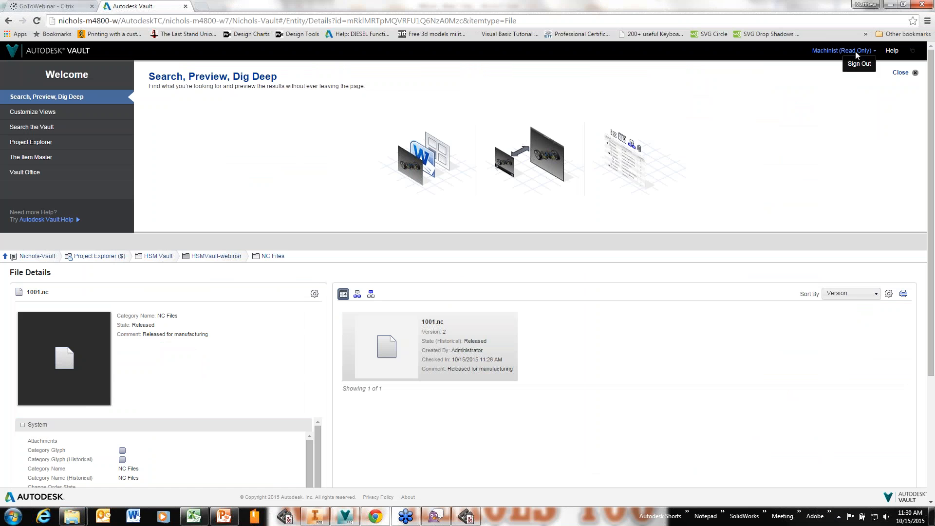
pyautogui.click(860, 64)
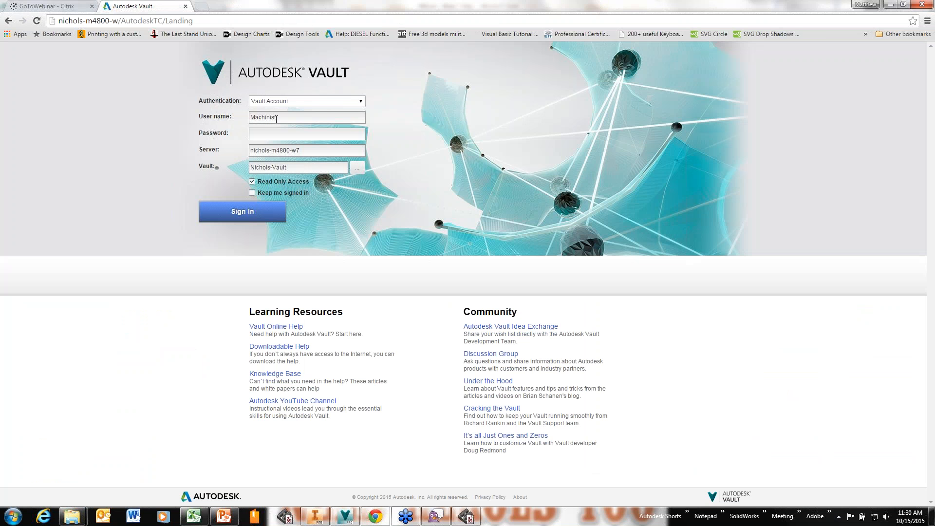
pyautogui.moveTo(277, 118); pyautogui.dragTo(252, 121)
pyautogui.press('BackSpace')
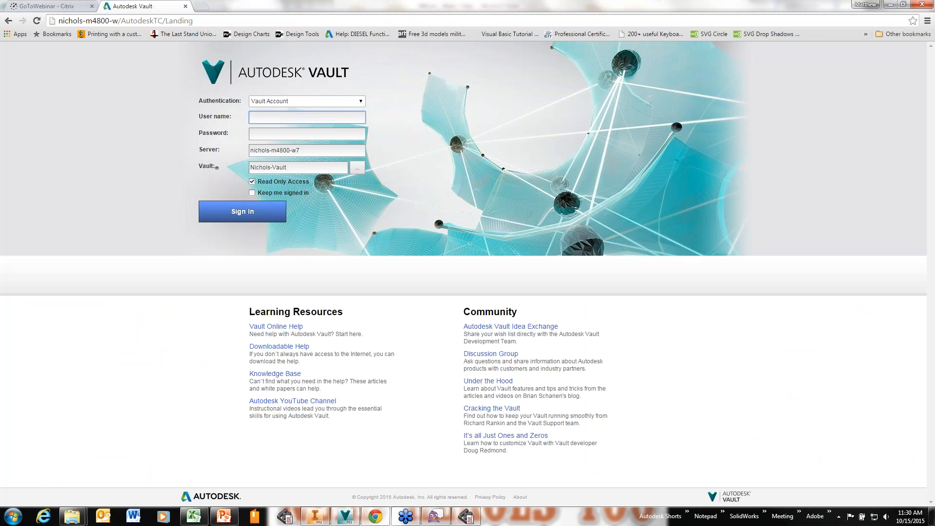
pyautogui.write('Ad')
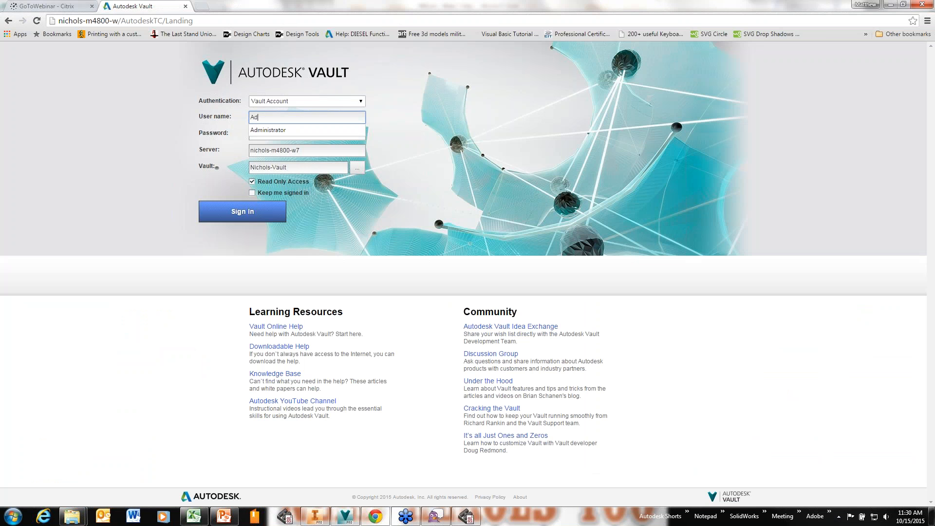
pyautogui.press('Tab')
pyautogui.hotkey('shift', 'Tab')
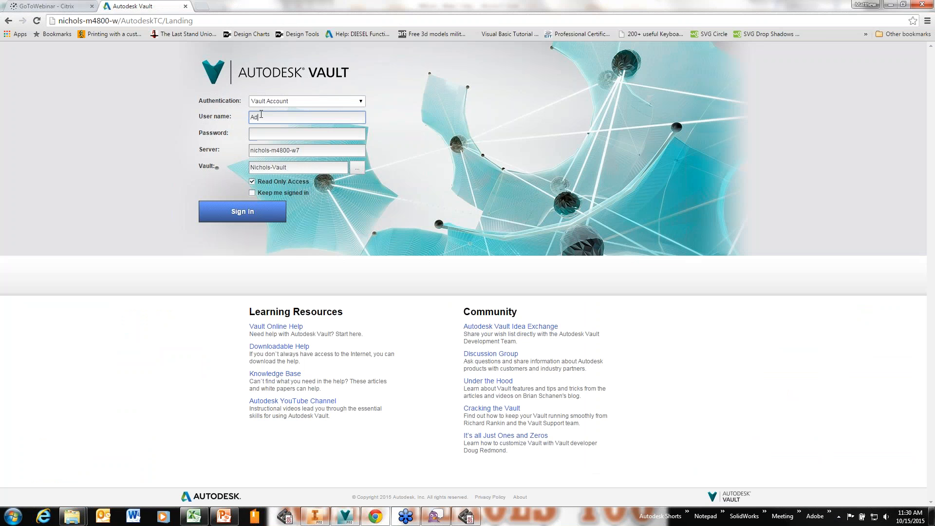
pyautogui.write('adm')
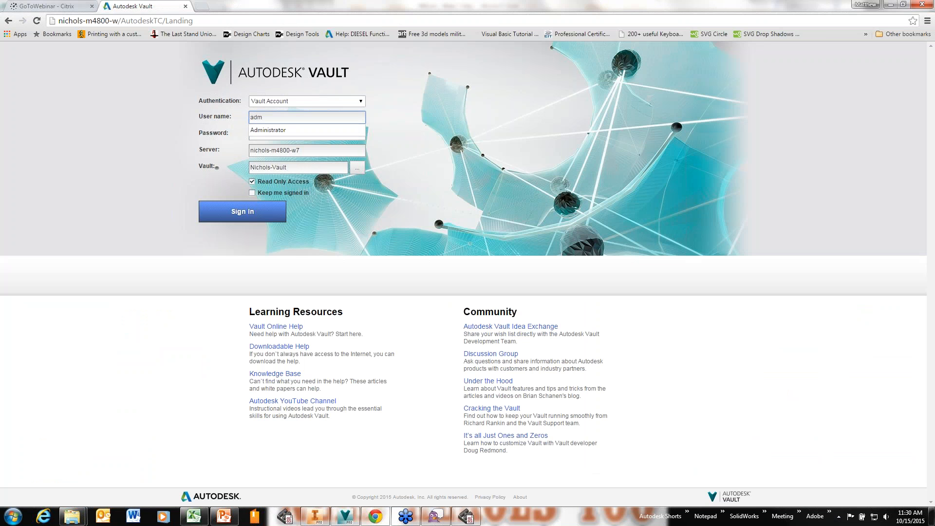
pyautogui.press('Down')
pyautogui.press('Tab')
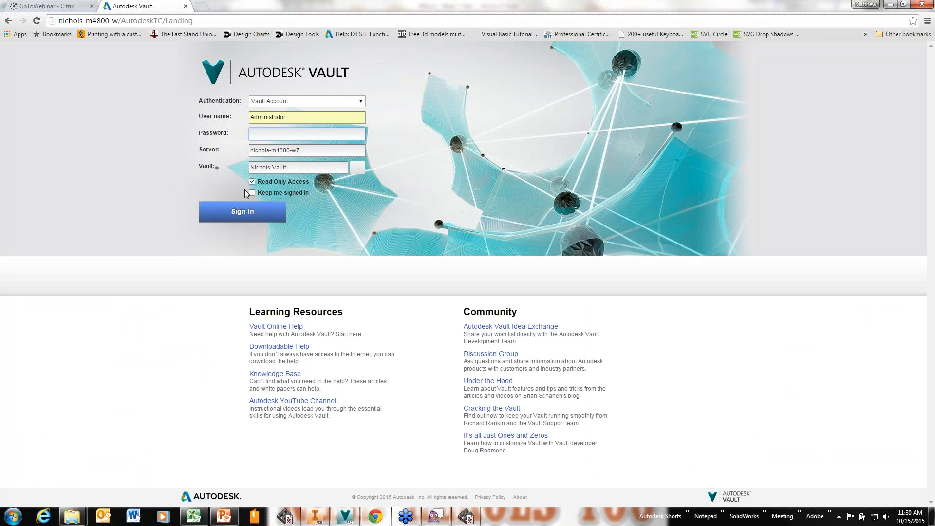
pyautogui.click(242, 211)
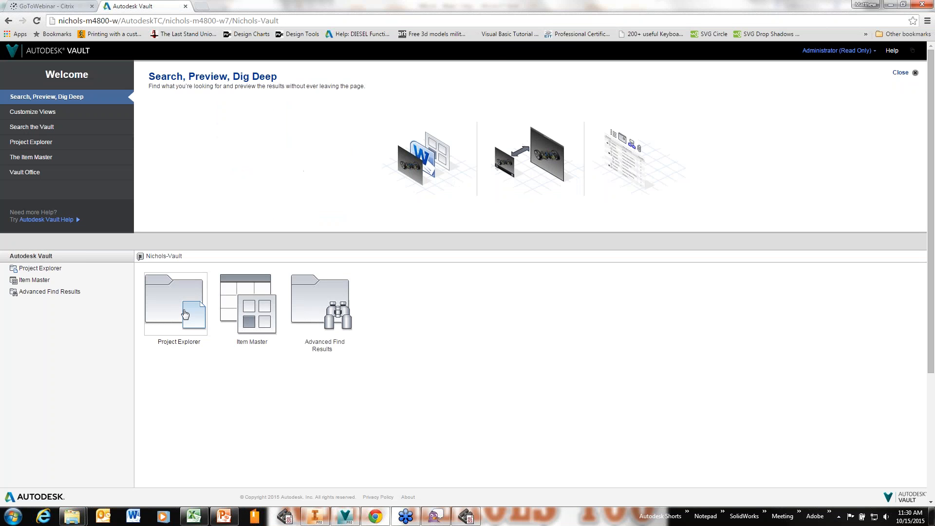
# Step: Open the Project Explorer and the Thin Client Options, and review the file and item display and download settings
pyautogui.click(185, 313)
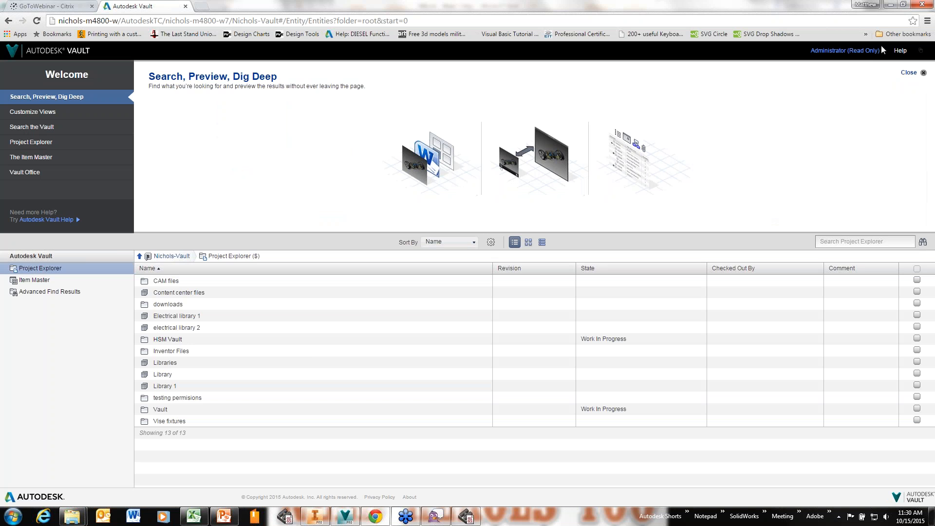
pyautogui.click(876, 51)
pyautogui.click(870, 78)
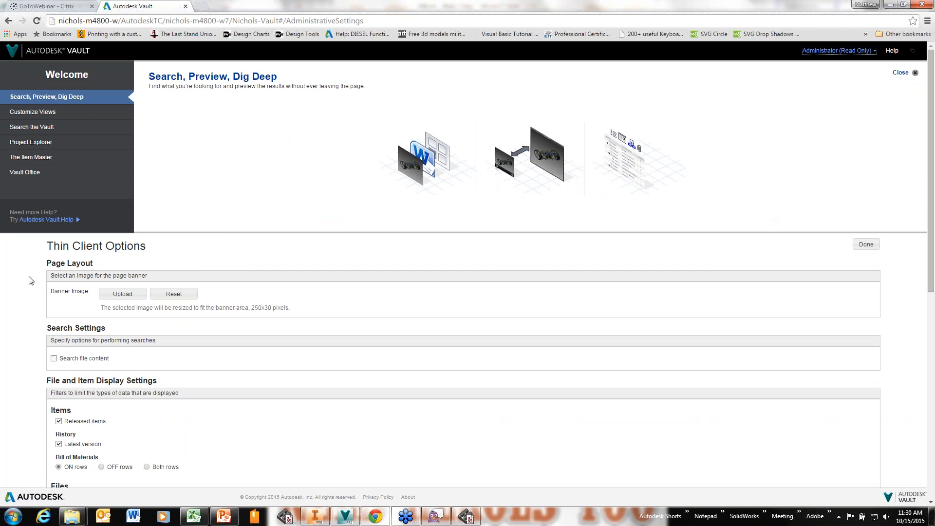
pyautogui.scroll(-3, 28, 281)
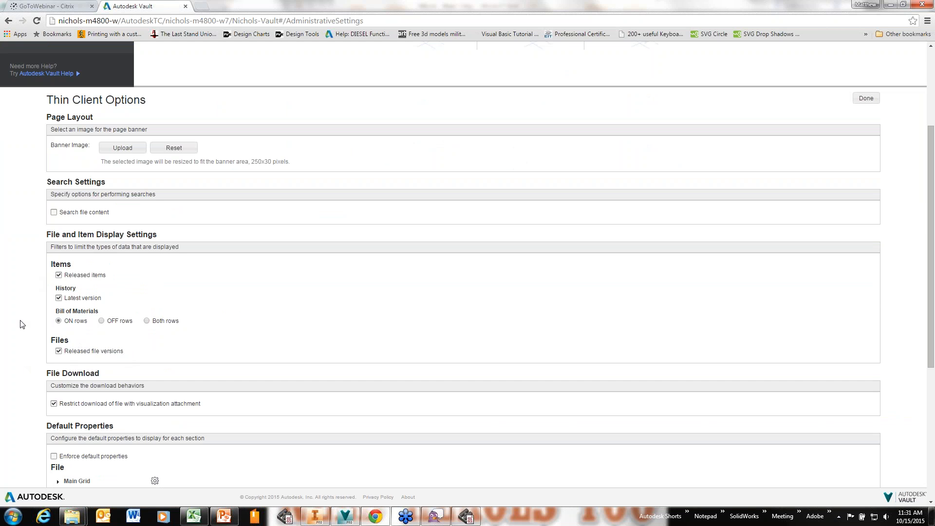
pyautogui.scroll(1, 25, 324)
pyautogui.scroll(2, 26, 324)
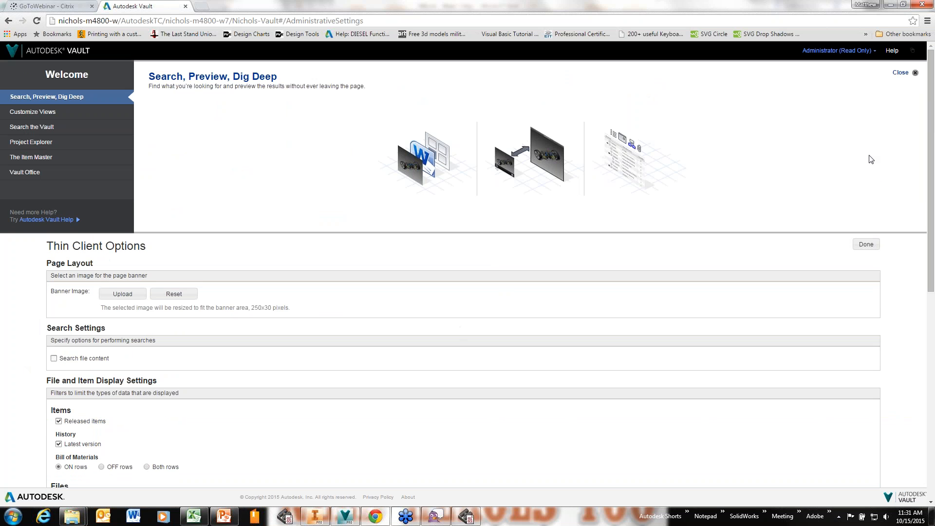
# Step: Sign out of the Administrator account and sign back in to Nichols-Vault as Machinist with read-only access
pyautogui.click(870, 50)
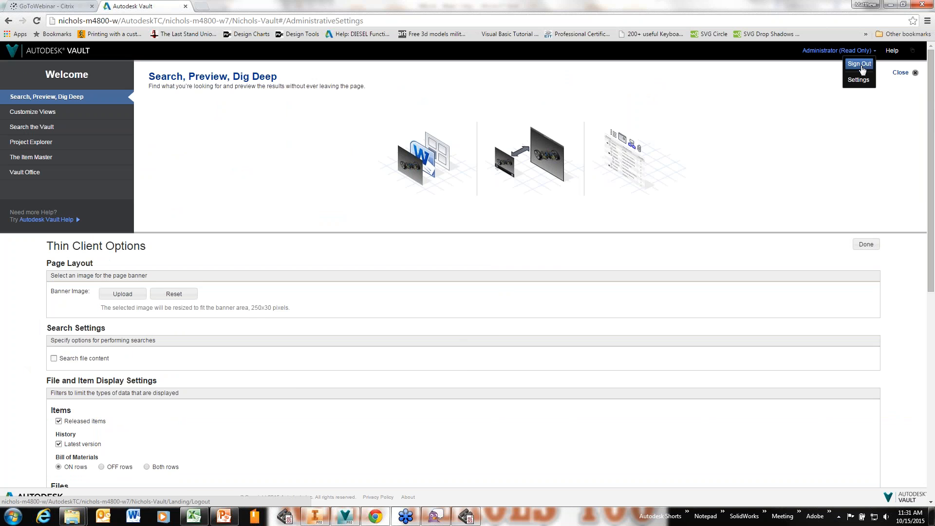
pyautogui.click(861, 66)
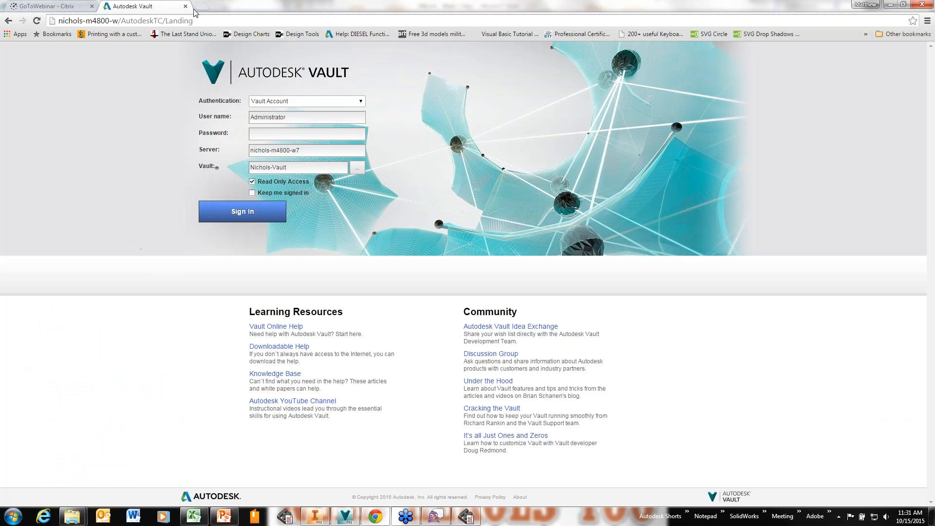
pyautogui.moveTo(292, 118); pyautogui.dragTo(241, 113)
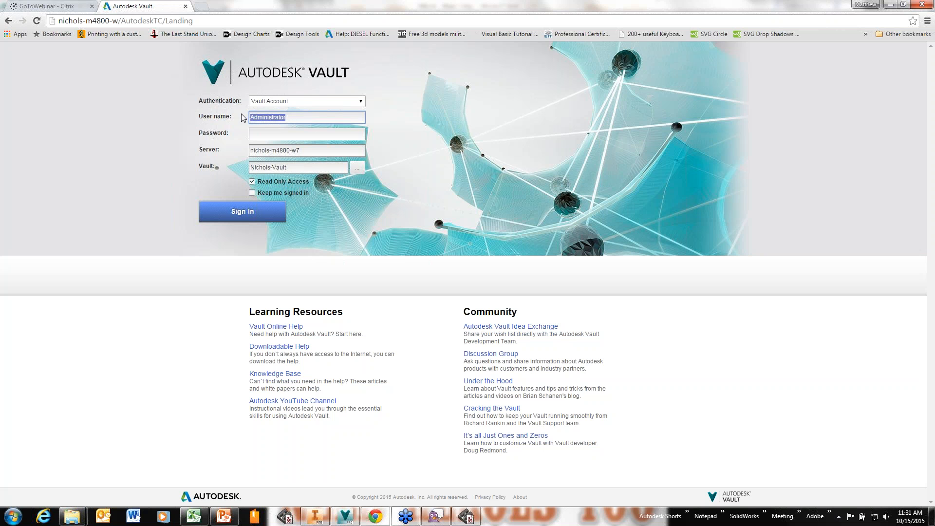
pyautogui.press('BackSpace')
pyautogui.write('Mach')
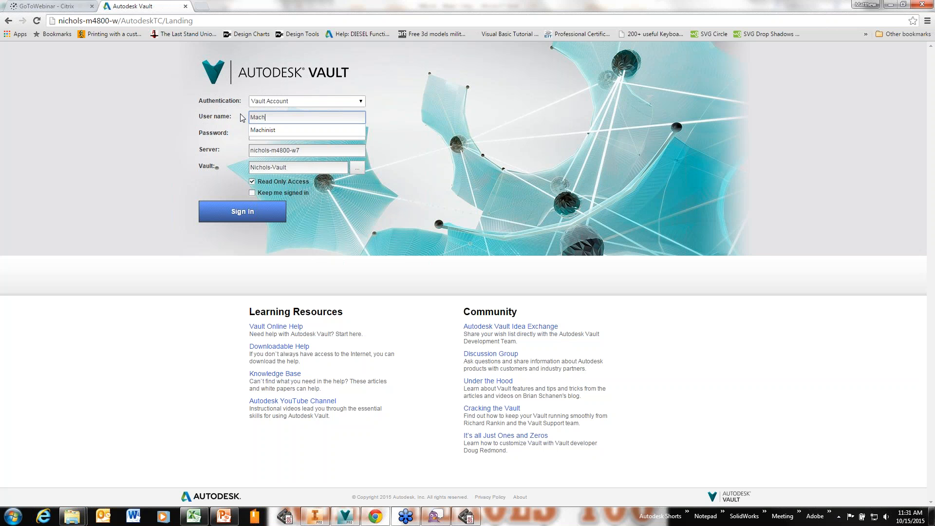
pyautogui.press('Down')
pyautogui.press('Tab')
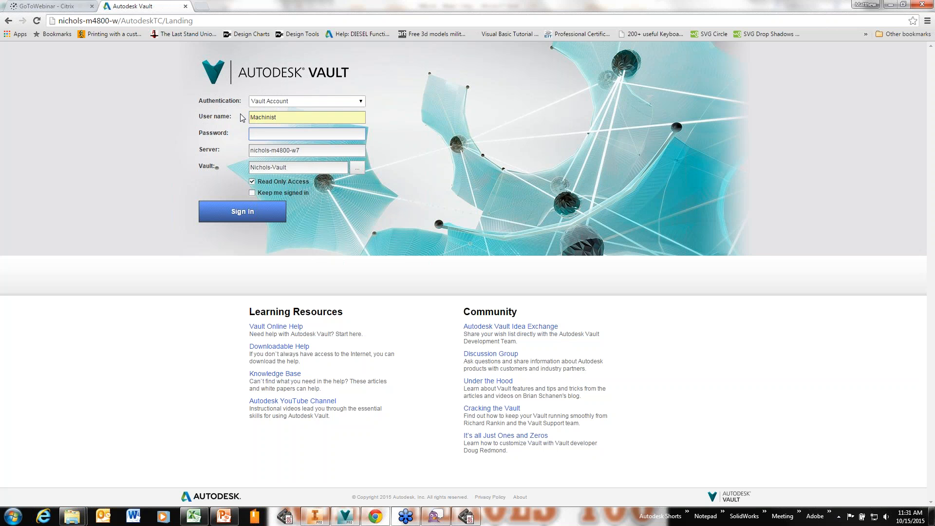
pyautogui.click(249, 213)
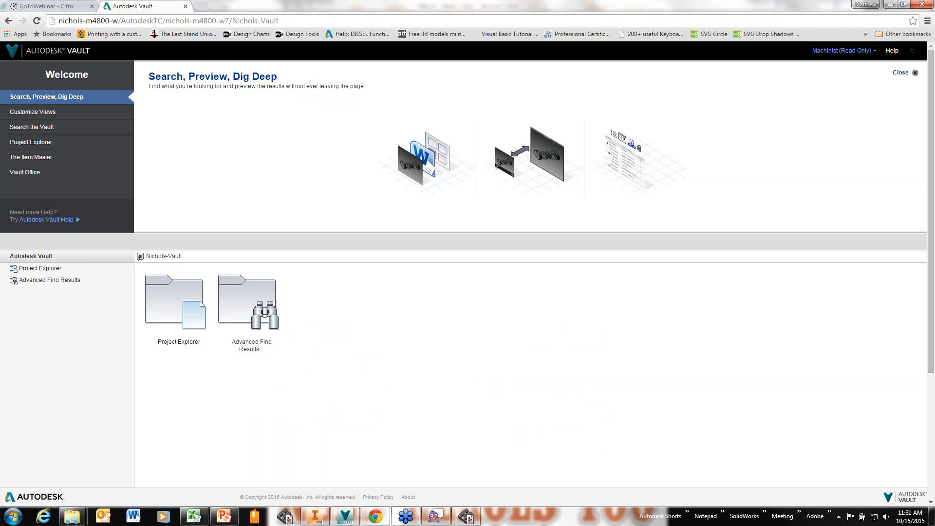
# Step: Browse to HSM Vault, HSMVault-webinar, NC Files in the Project Explorer and review the file details of 1001.nc
pyautogui.click(192, 310)
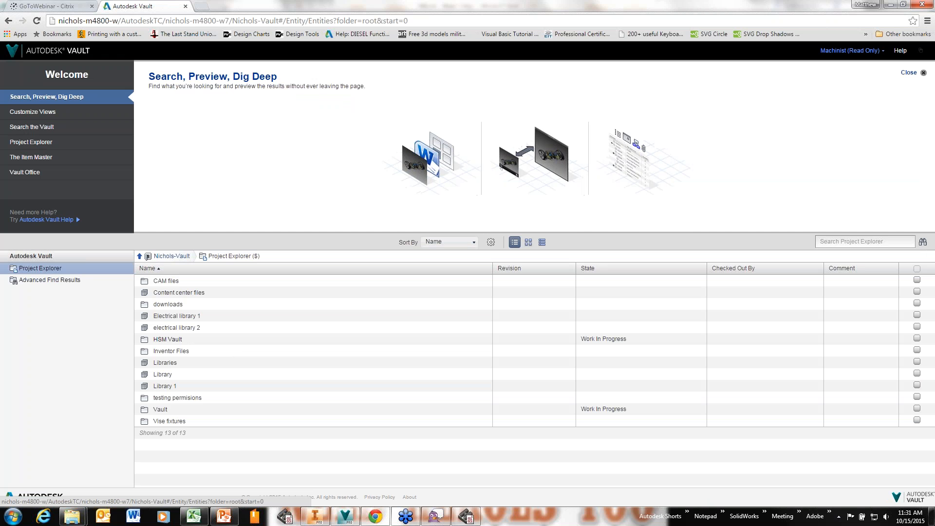
pyautogui.click(169, 339)
pyautogui.click(168, 281)
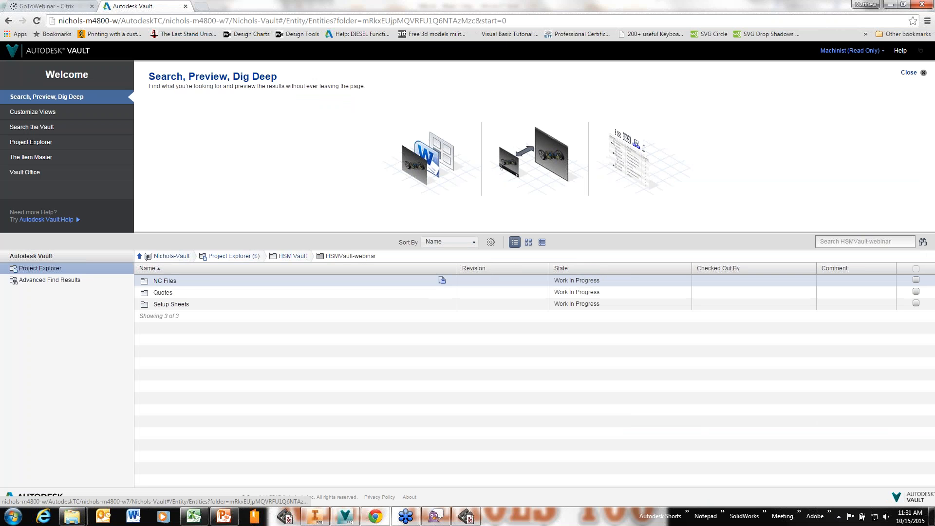
pyautogui.click(165, 281)
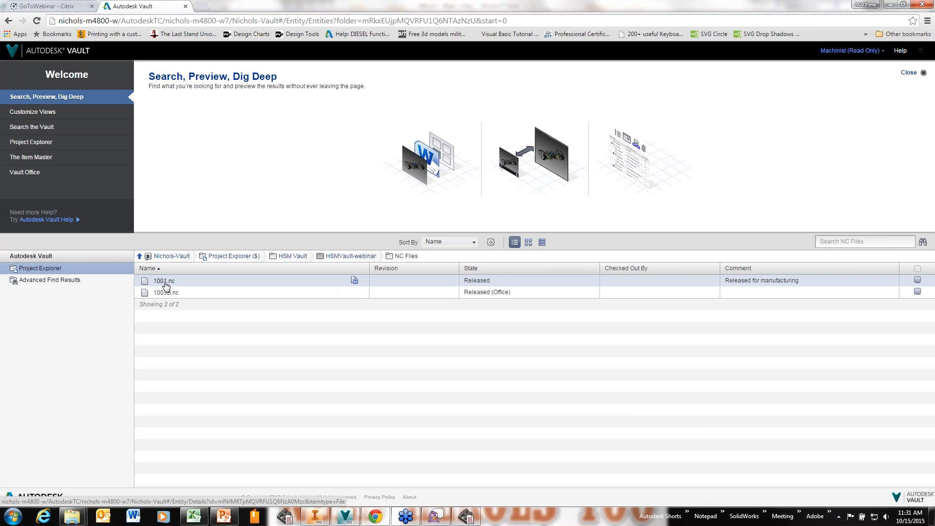
pyautogui.click(164, 281)
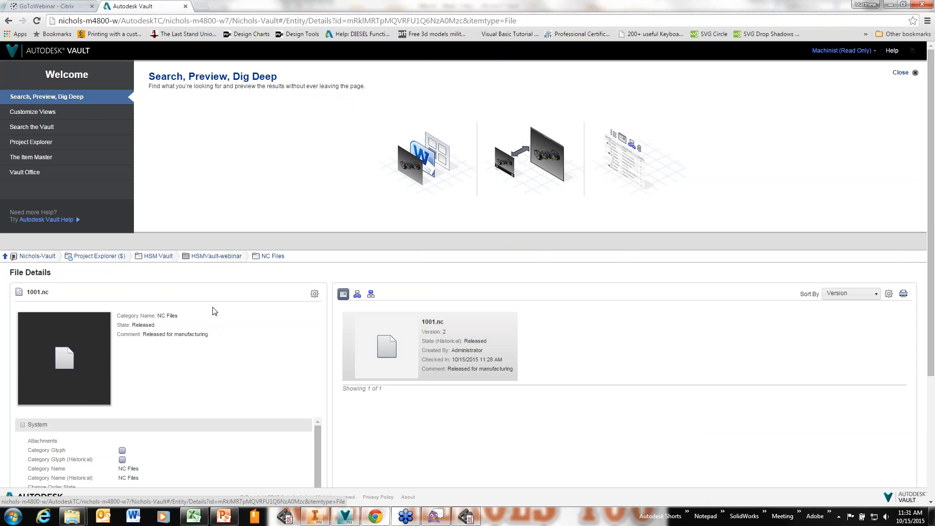
pyautogui.scroll(-2, 472, 403)
pyautogui.moveTo(409, 326)
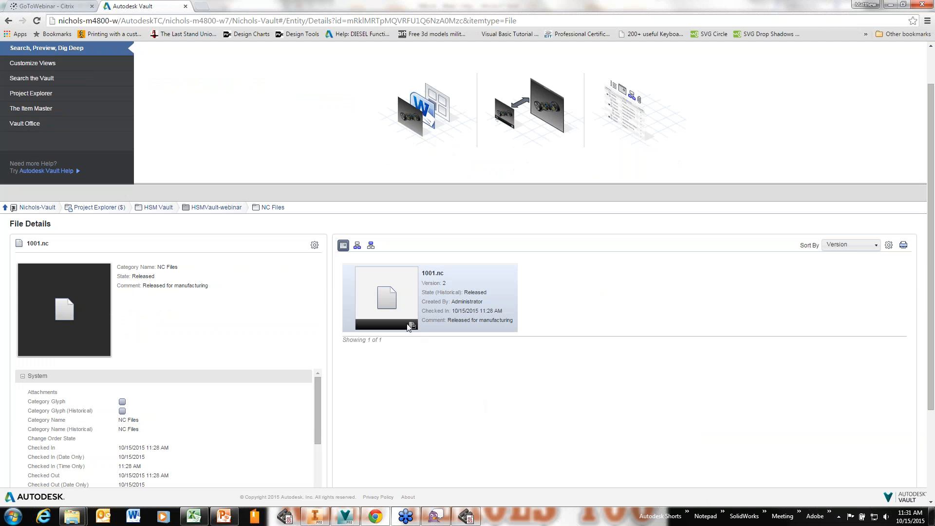
# Step: Switch to Vault Professional and check the lifecycle states in the NC Files folder and the version history of 1001.nc
pyautogui.click(891, 6)
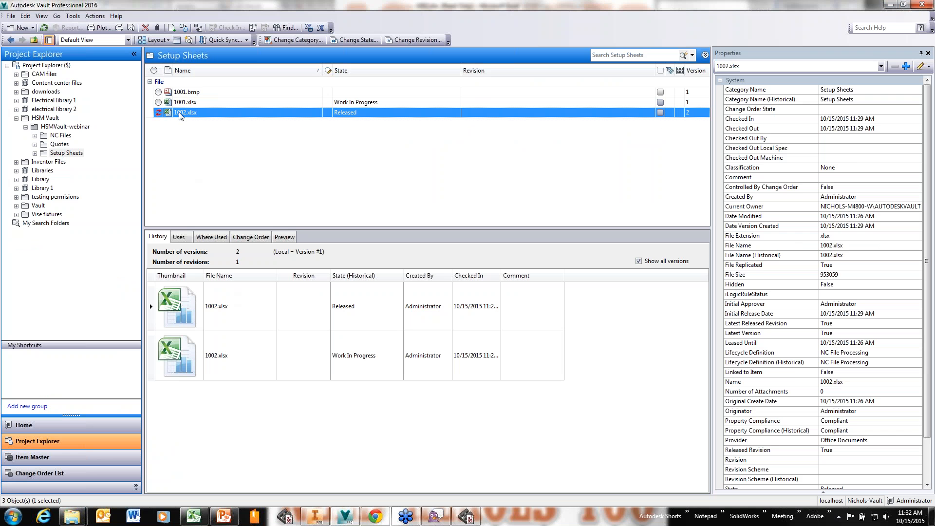
pyautogui.click(60, 136)
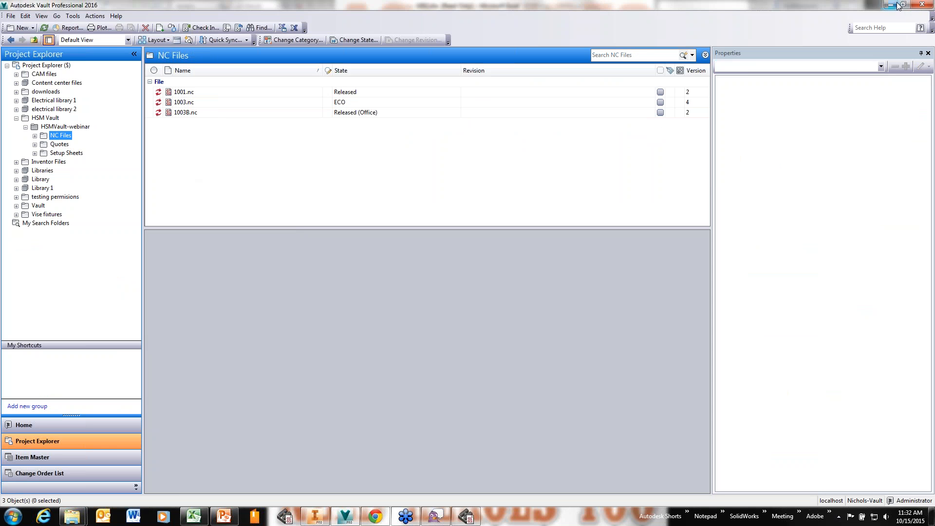
pyautogui.click(188, 93)
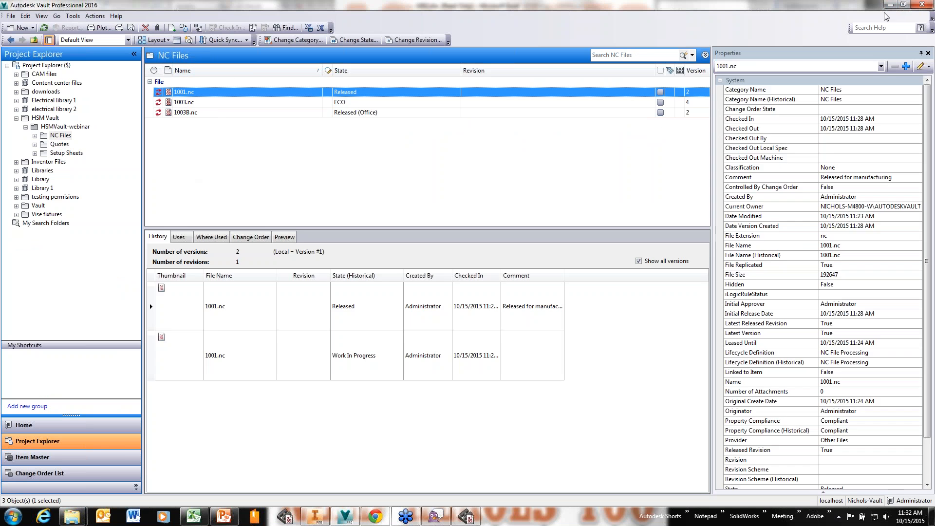
pyautogui.click(890, 6)
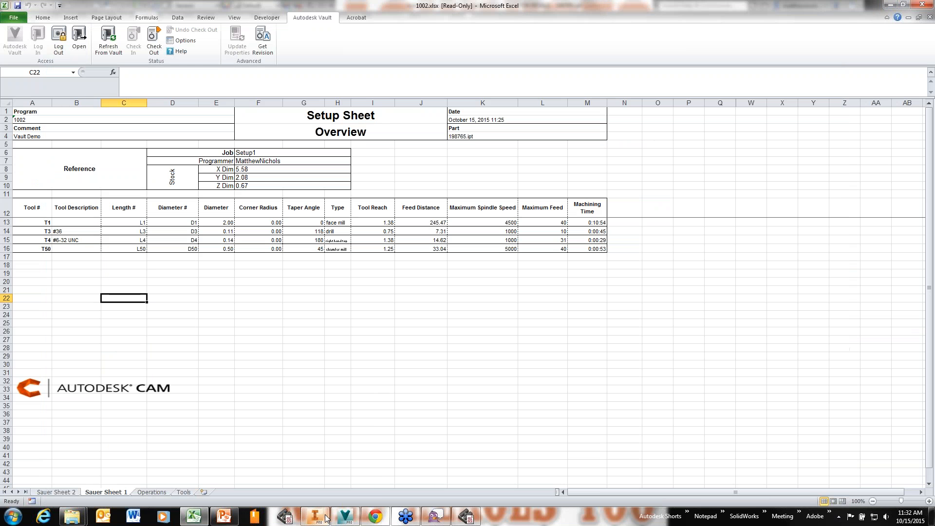
# Step: Switch to Inventor and set the custom iProperty BoltQty of 198765.ipt to 4
pyautogui.click(325, 517)
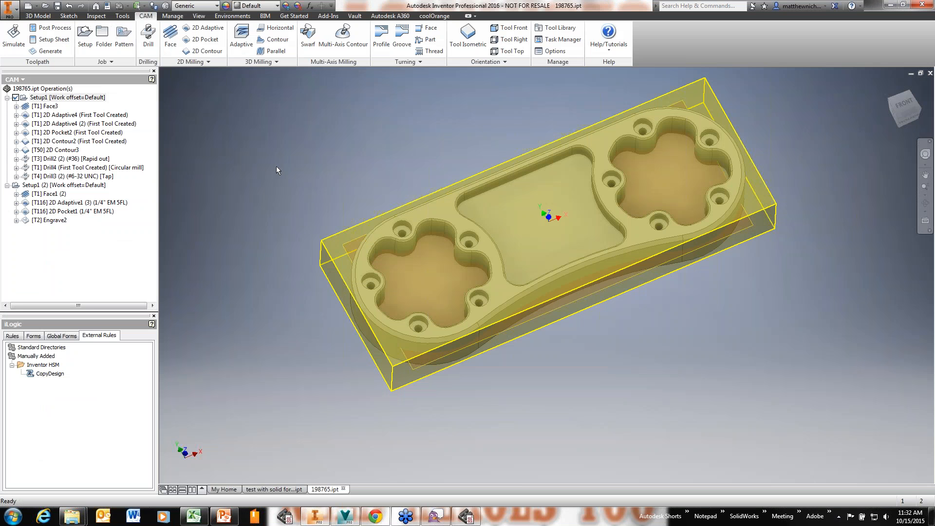
pyautogui.moveTo(420, 397)
pyautogui.keyDown('shift'); pyautogui.mouseDown(button='middle')
pyautogui.moveTo(441, 342)
pyautogui.moveTo(428, 385)
pyautogui.mouseUp(button='middle'); pyautogui.keyUp('shift')
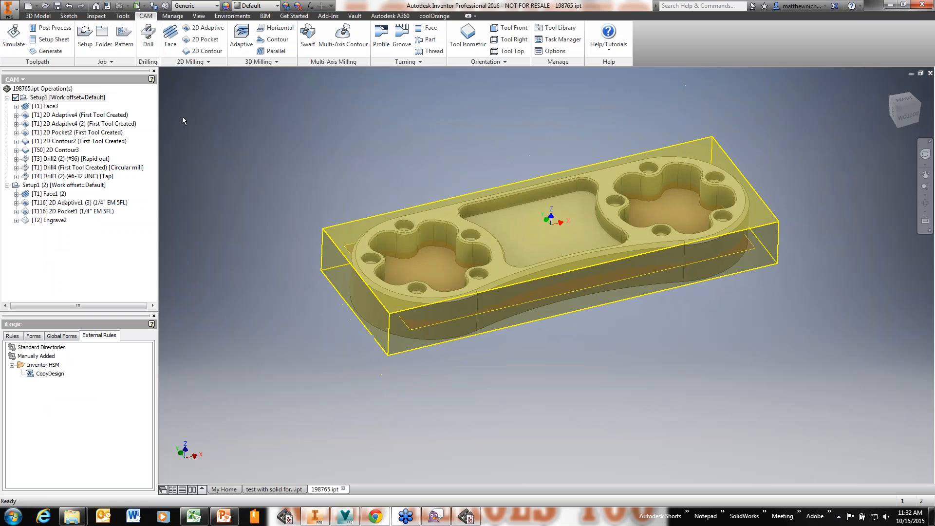
pyautogui.click(108, 6)
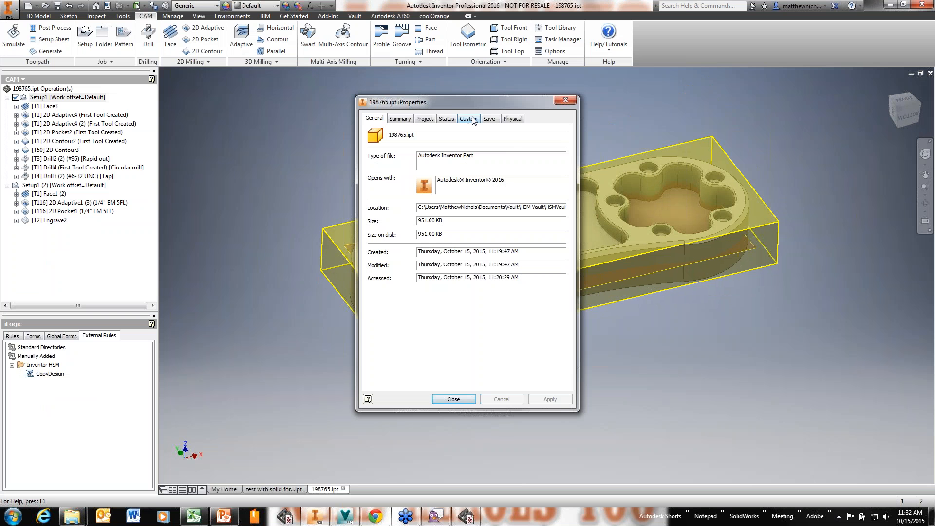
pyautogui.click(469, 119)
pyautogui.click(428, 200)
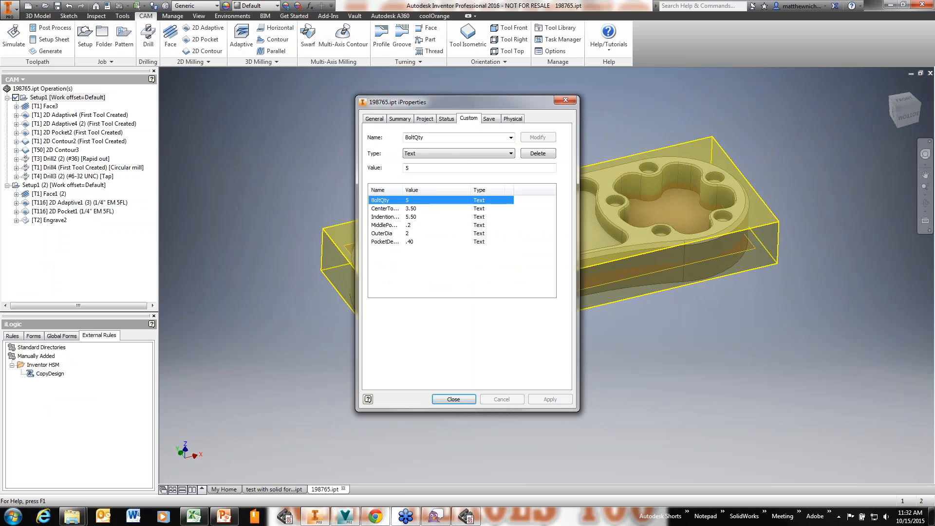
pyautogui.moveTo(420, 168); pyautogui.dragTo(387, 164)
pyautogui.write('4')
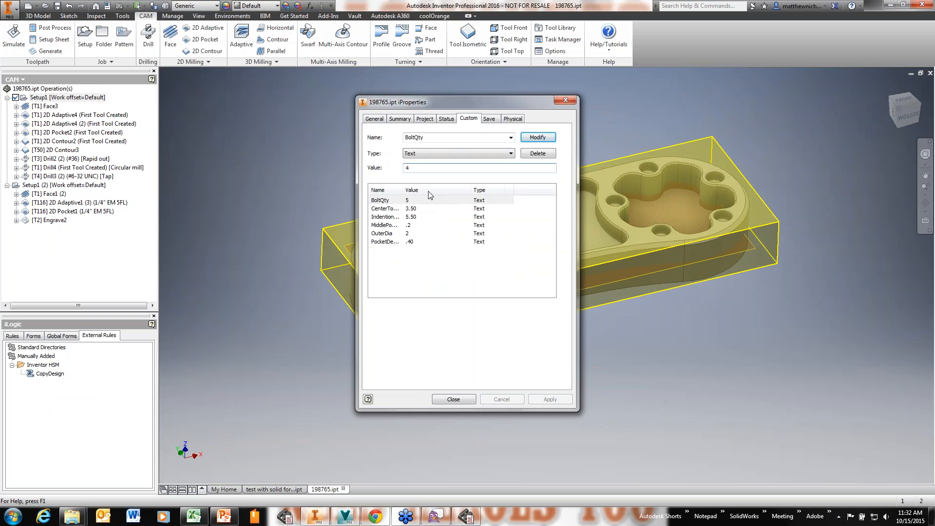
pyautogui.press('Return')
# Step: Set the custom iProperty CenterToCenter to 3.25 and accept the iProperties changes
pyautogui.click(418, 209)
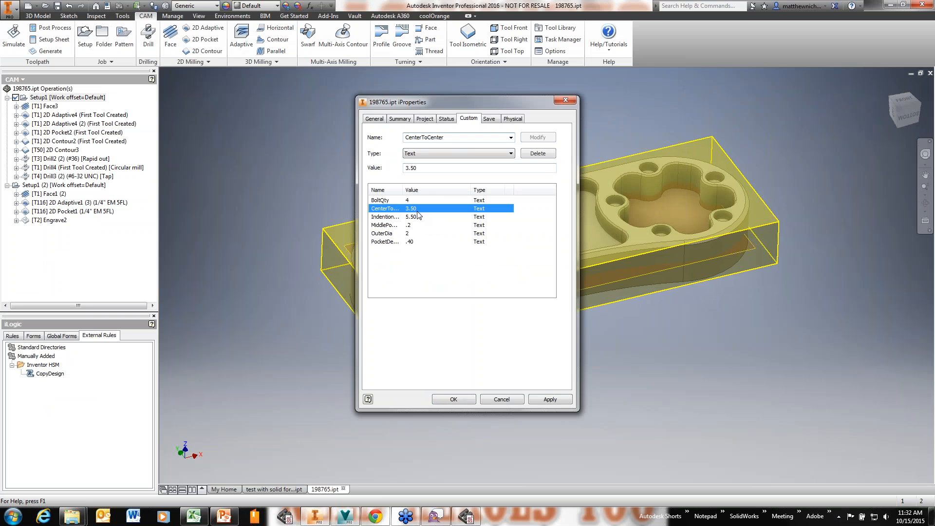
pyautogui.moveTo(418, 167); pyautogui.dragTo(405, 167)
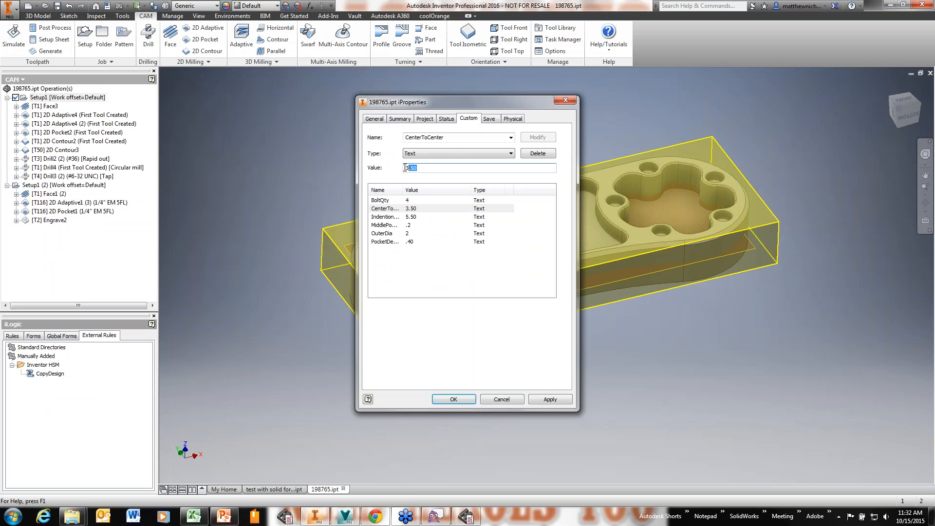
pyautogui.write('3.25')
pyautogui.press('Return')
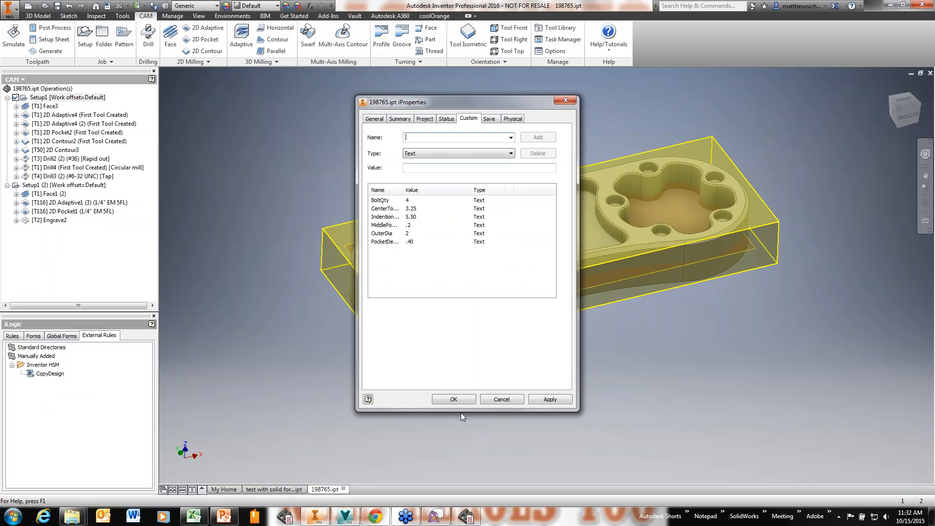
pyautogui.click(454, 399)
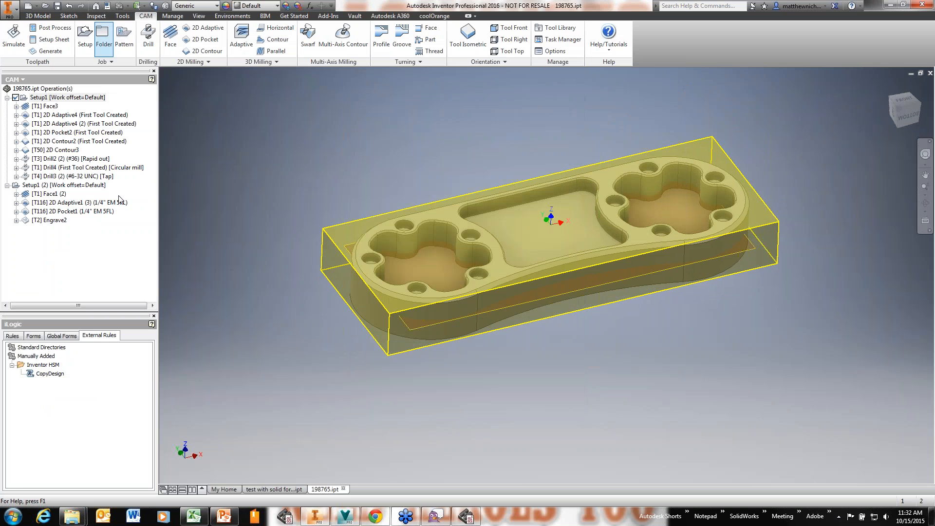
# Step: Run the external iLogic rule CopyDesign and regenerate the toolpaths of Setup1 and Setup1 (2)
pyautogui.rightClick(56, 376)
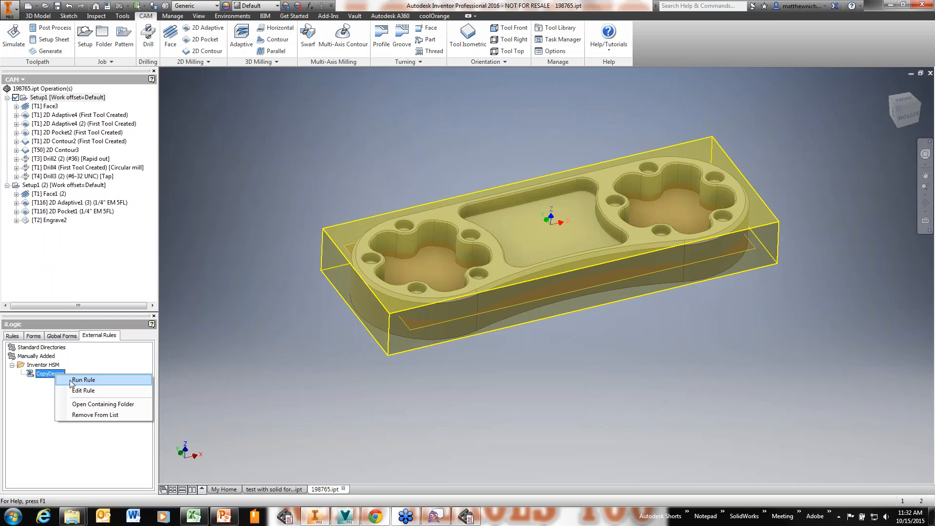
pyautogui.click(73, 383)
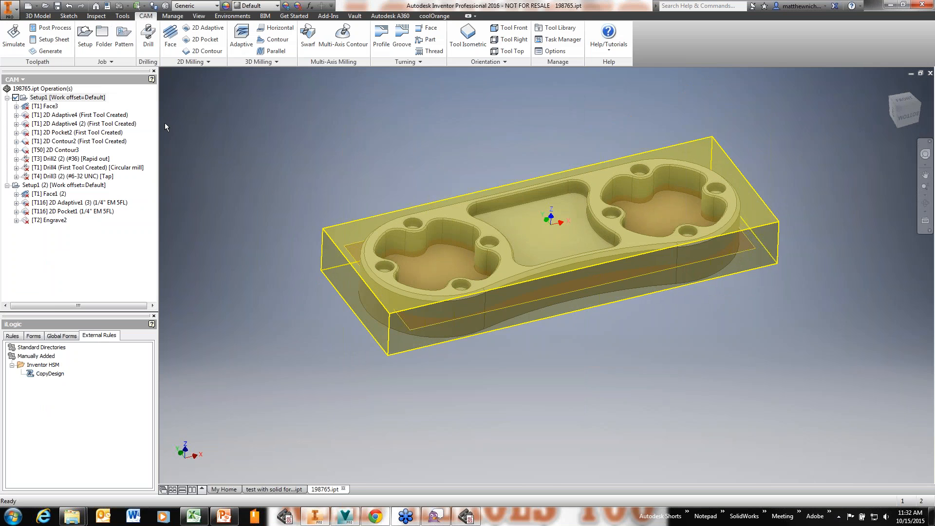
pyautogui.click(80, 98)
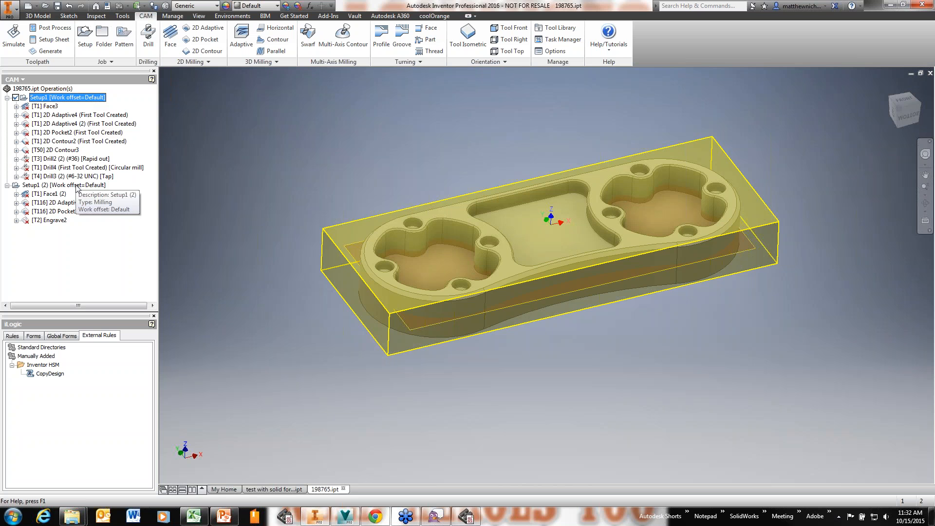
pyautogui.keyDown('ctrl'); pyautogui.click(52, 185); pyautogui.keyUp('ctrl')
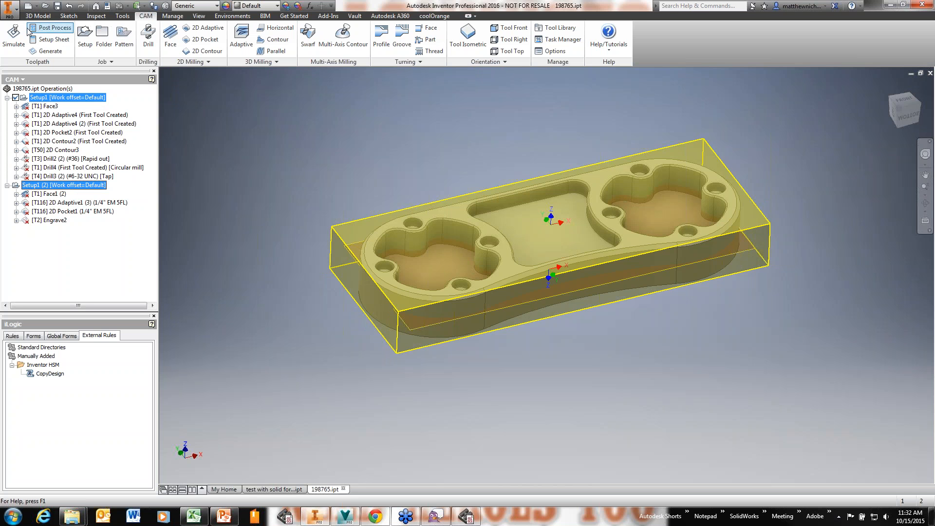
pyautogui.click(46, 50)
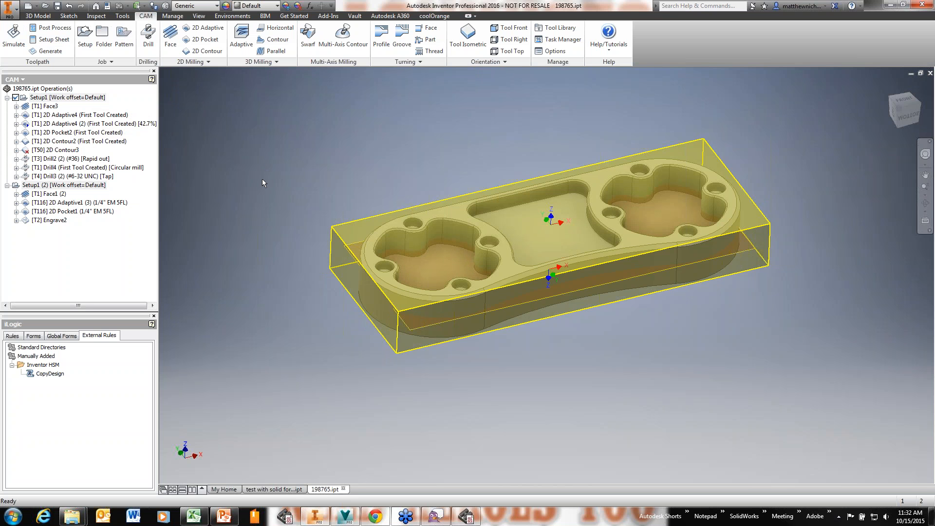
pyautogui.click(95, 98)
pyautogui.click(126, 103)
pyautogui.click(96, 100)
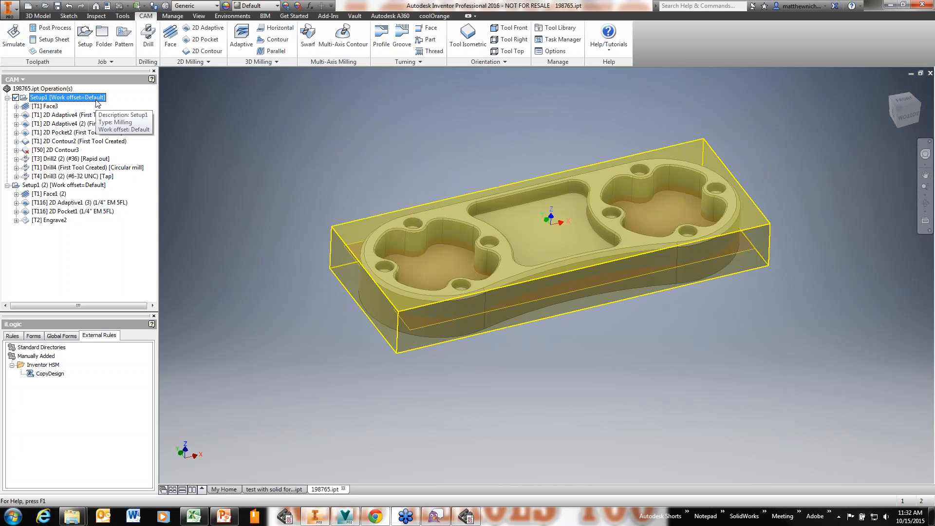
pyautogui.rightClick(97, 100)
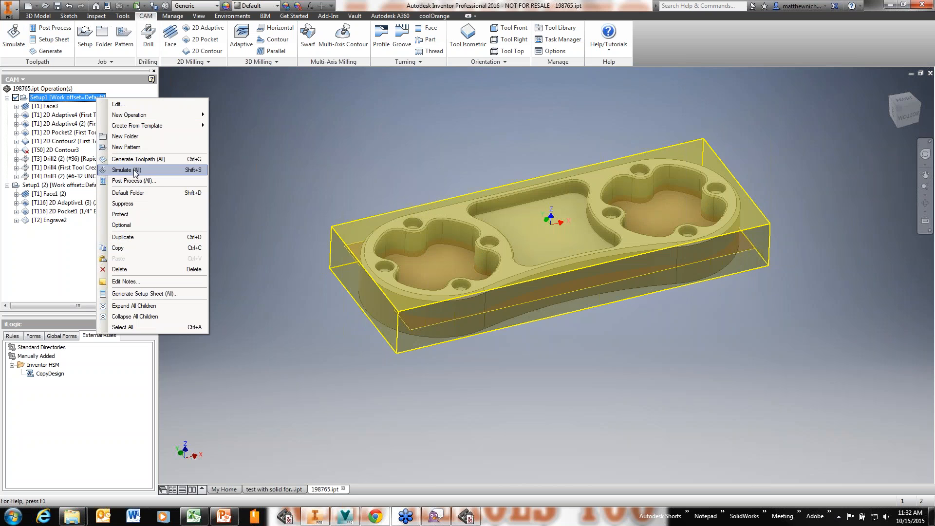
pyautogui.click(133, 181)
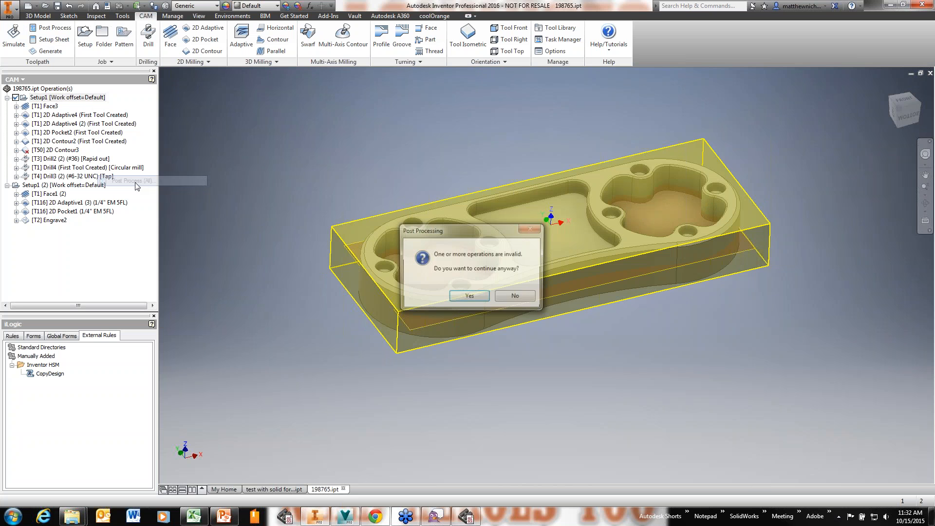
pyautogui.click(517, 297)
# Step: Try to regenerate the 2D Contour3 toolpath, and start post processing Setup1 regardless of invalid operations
pyautogui.click(71, 152)
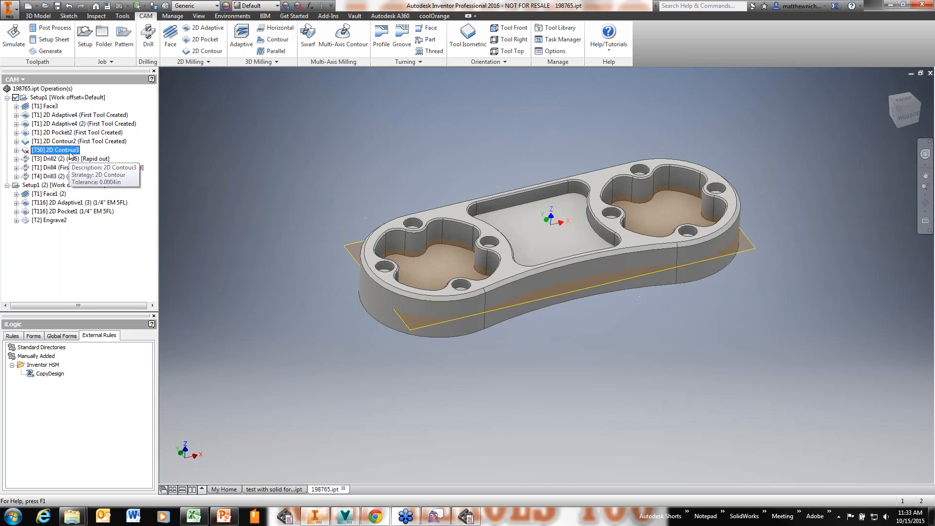
pyautogui.hotkey('ctrl', 'g')
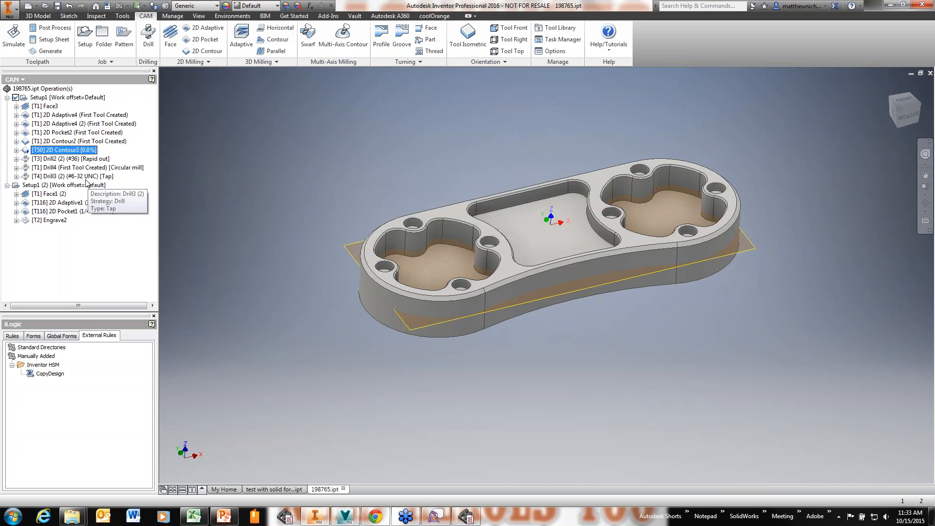
pyautogui.click(63, 98)
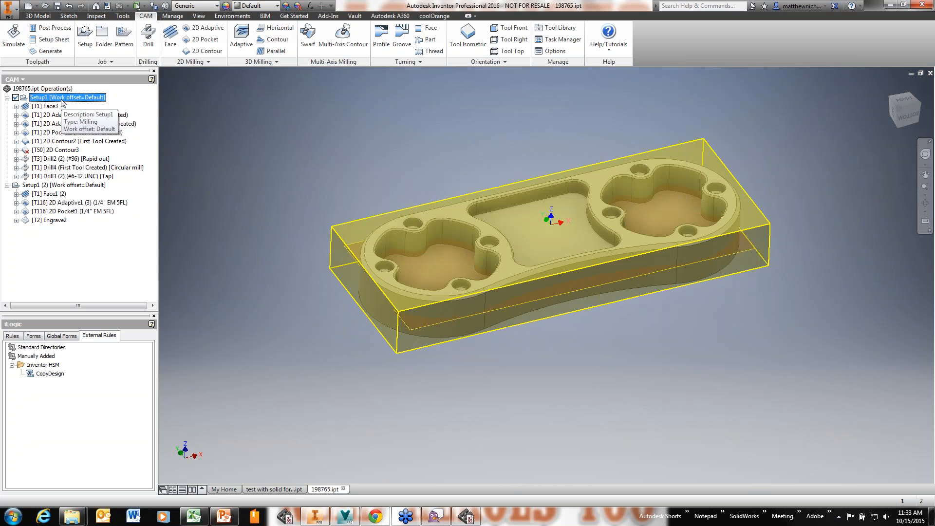
pyautogui.click(54, 30)
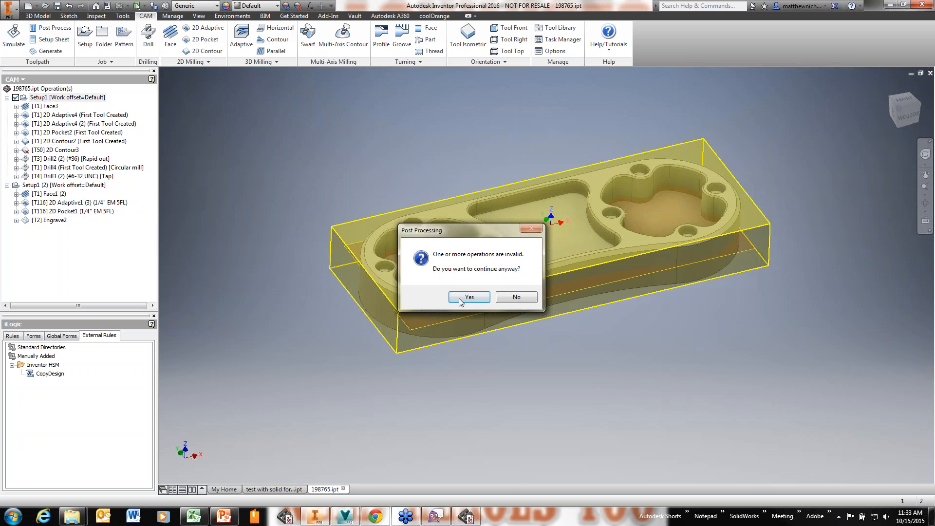
pyautogui.click(461, 299)
# Step: Choose the haas.cps - Generic HAAS post configuration for Setup1 and check the output folder path
pyautogui.click(155, 73)
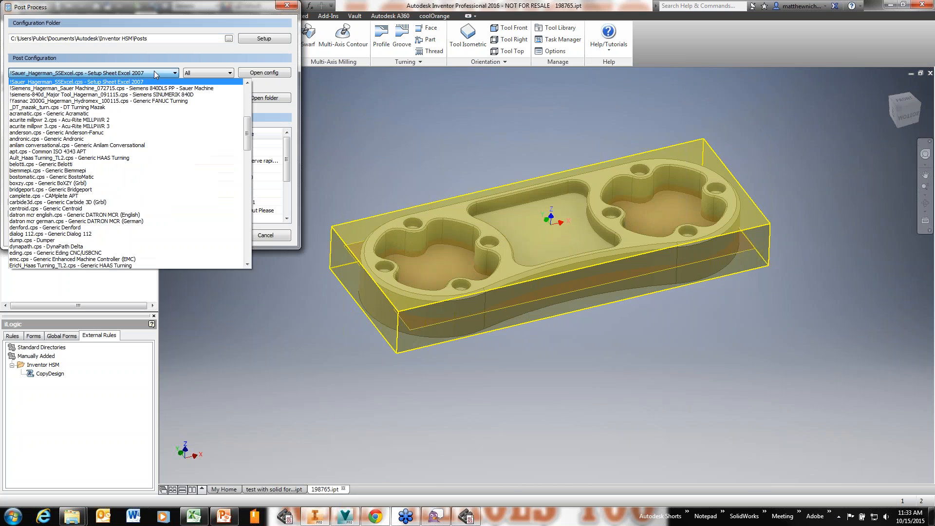
pyautogui.scroll(-1, 147, 188)
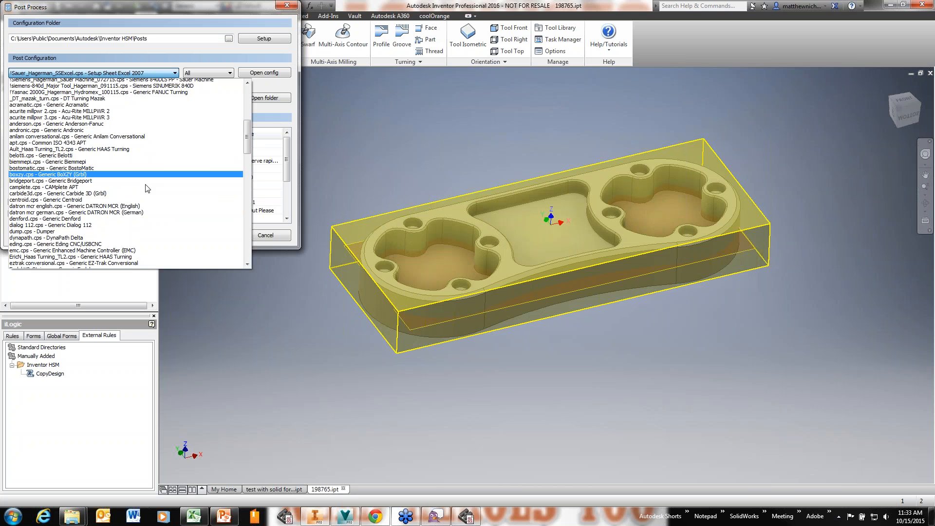
pyautogui.scroll(-4, 147, 188)
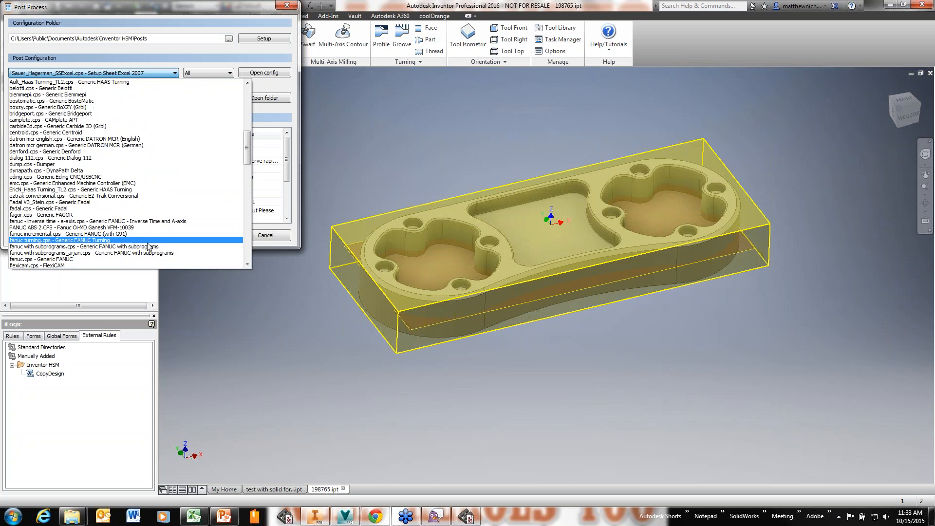
pyautogui.scroll(-3, 148, 246)
pyautogui.scroll(-2, 145, 226)
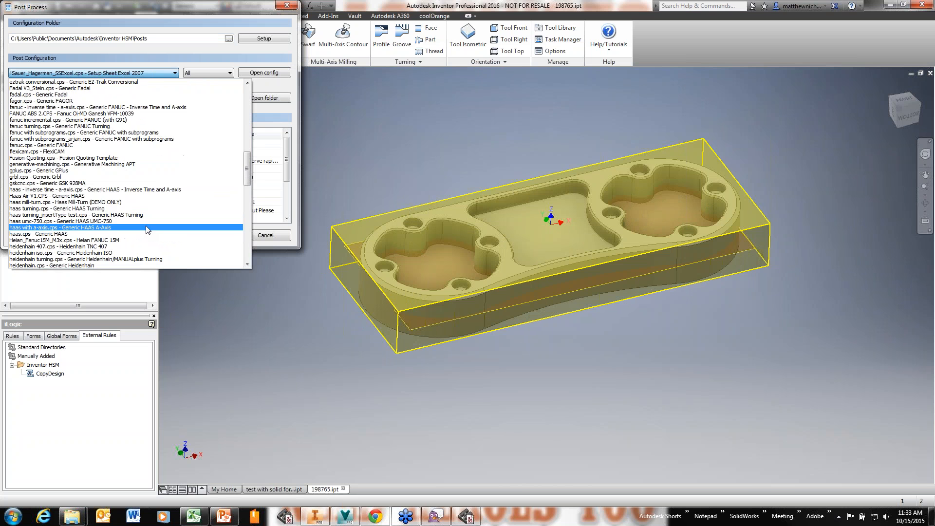
pyautogui.click(145, 226)
pyautogui.moveTo(139, 97); pyautogui.dragTo(169, 98)
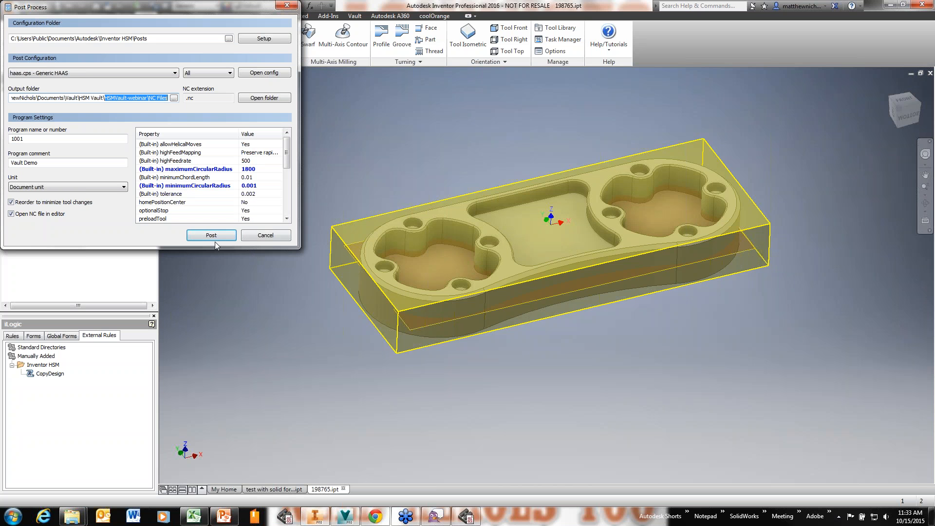
# Step: Post the NC code for Setup1 into the NC Files folder as 1001B.nc, then close the NC editor
pyautogui.click(30, 139)
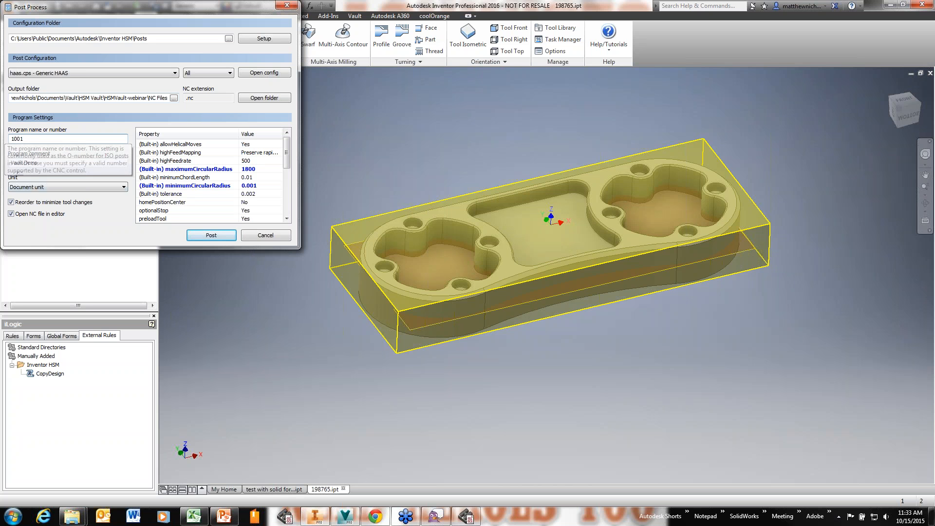
pyautogui.click(202, 233)
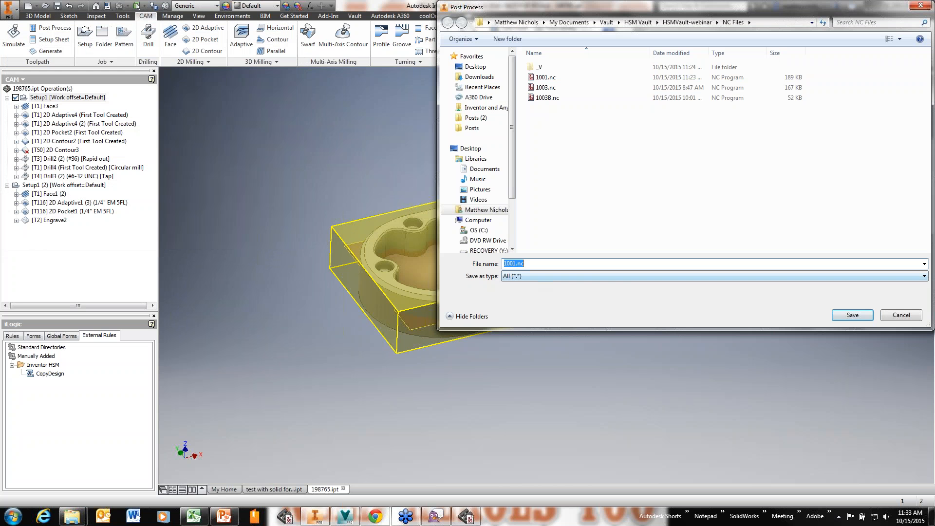
pyautogui.click(516, 265)
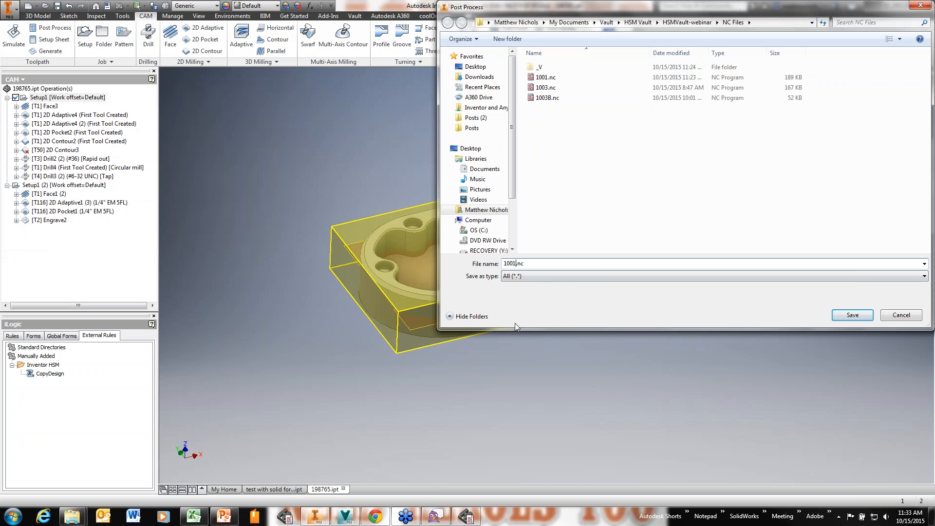
pyautogui.write('B')
pyautogui.click(860, 315)
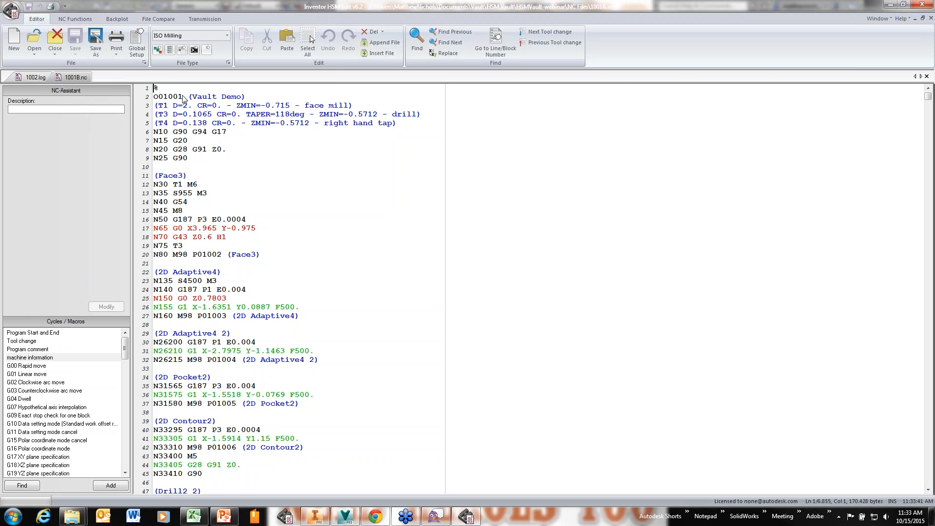
pyautogui.click(924, 6)
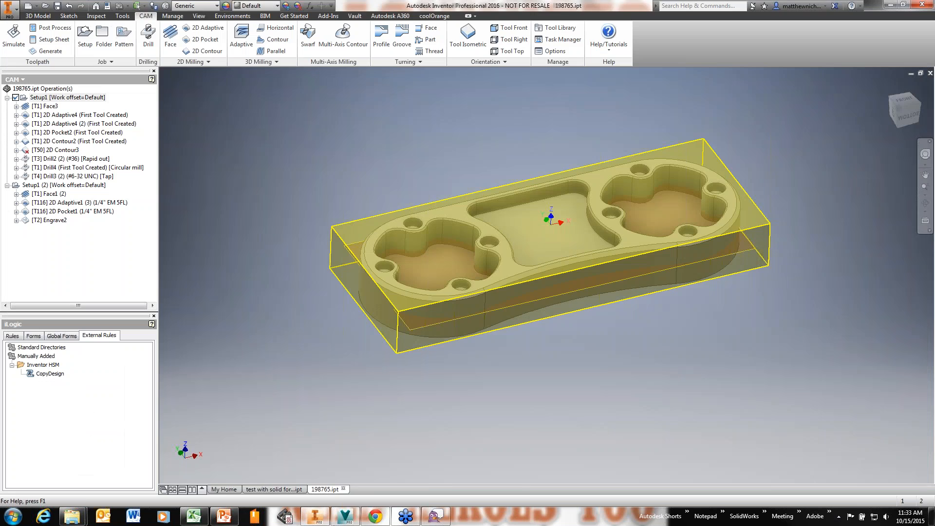
# Step: Switch to Vault and change 1001.nc to the ECO state with the comment "Changed geometry new file name with B at end for revision"
pyautogui.click(346, 516)
pyautogui.click(243, 307)
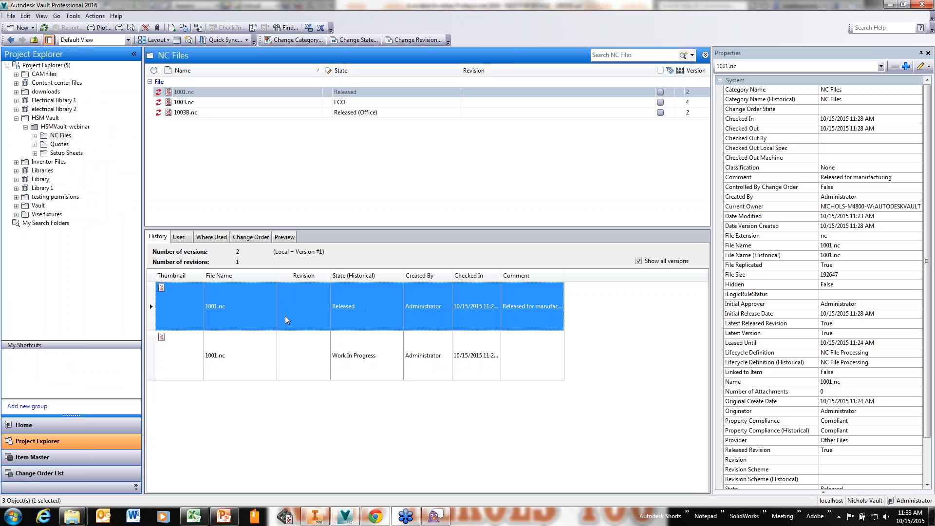
pyautogui.rightClick(270, 315)
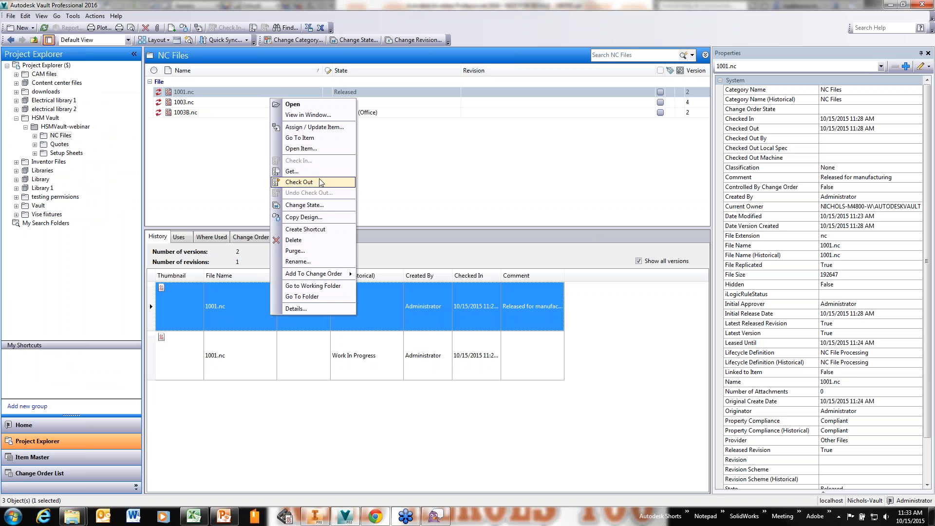
pyautogui.click(322, 205)
pyautogui.click(585, 154)
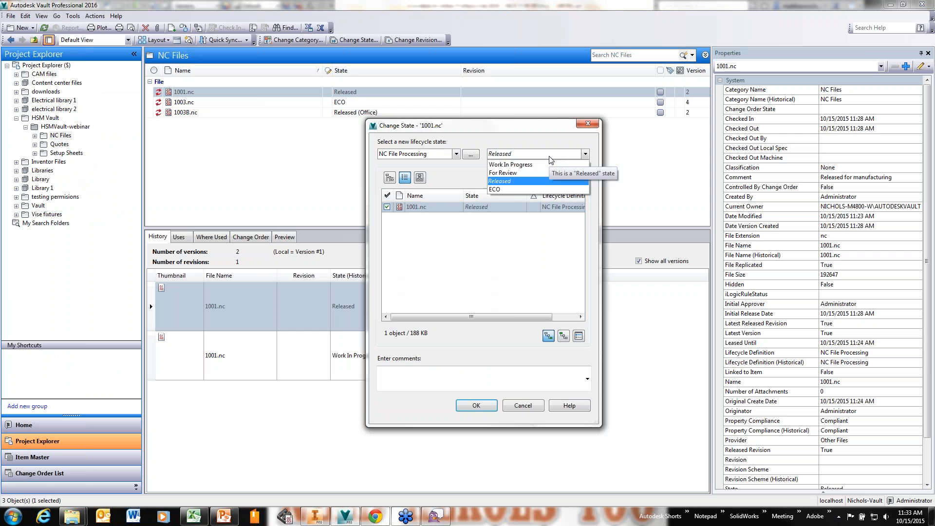
pyautogui.click(510, 188)
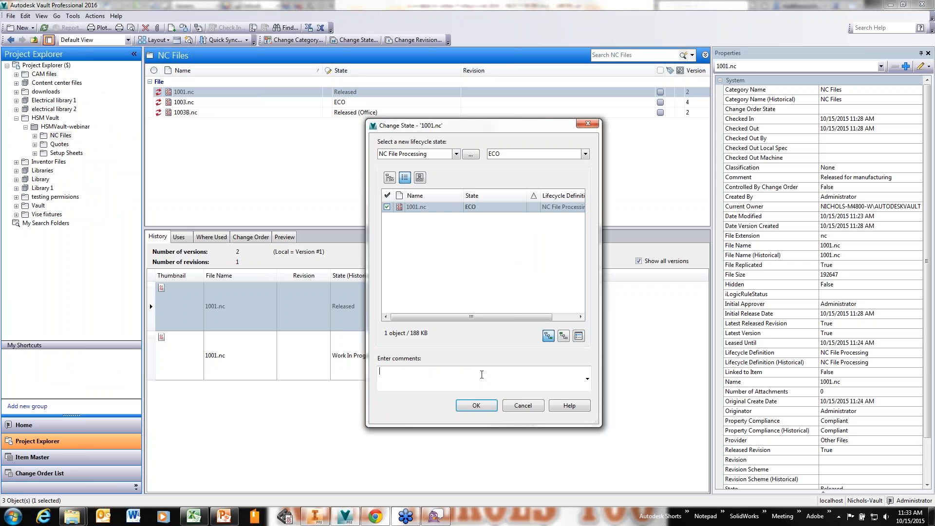
pyautogui.write('Changed geometry new file name with B at end for revision')
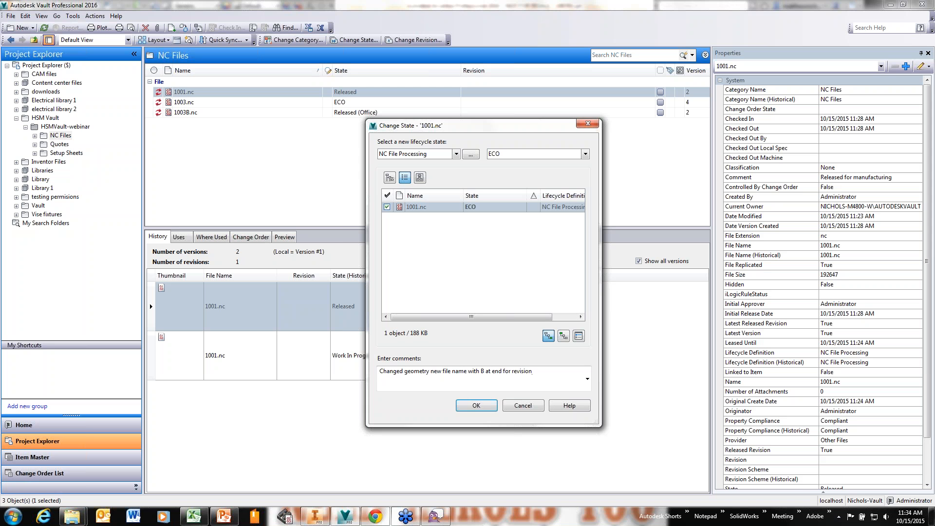
pyautogui.click(493, 405)
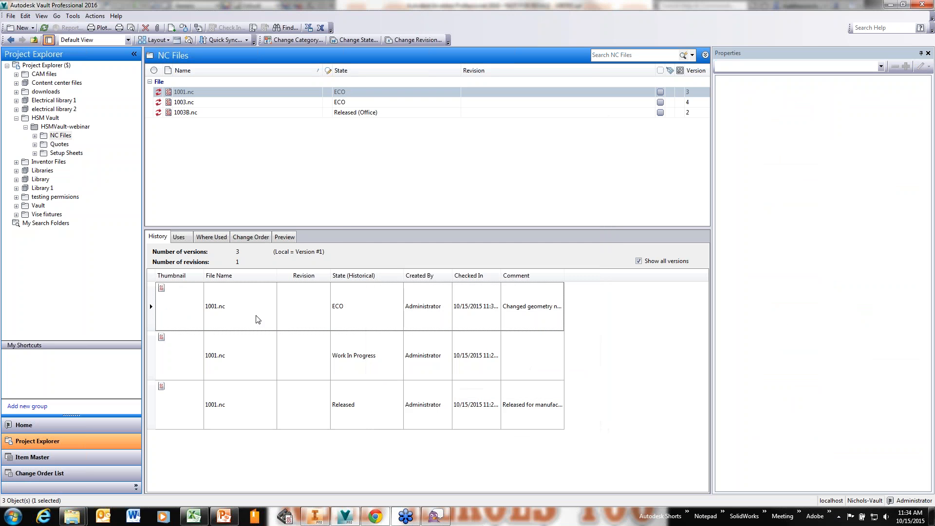
pyautogui.click(256, 321)
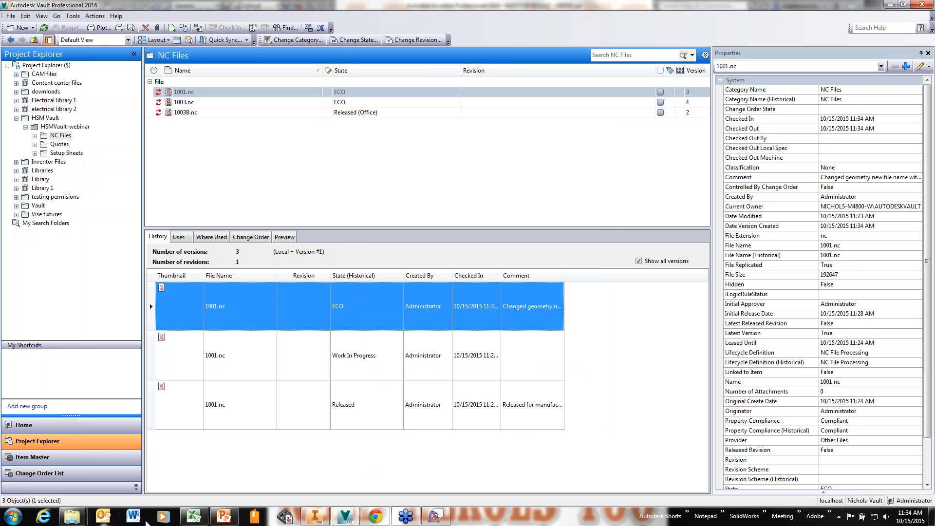
# Step: Add 1001B.nc from the local NC Files folder in Windows Explorer to the NC Files folder in Vault
pyautogui.click(73, 516)
pyautogui.click(72, 482)
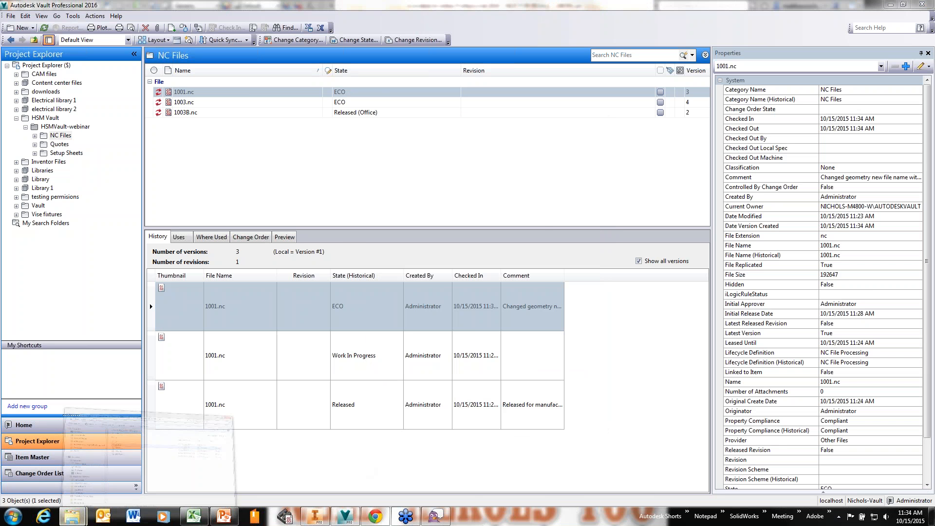
pyautogui.moveTo(197, 317); pyautogui.dragTo(289, 161)
pyautogui.click(473, 394)
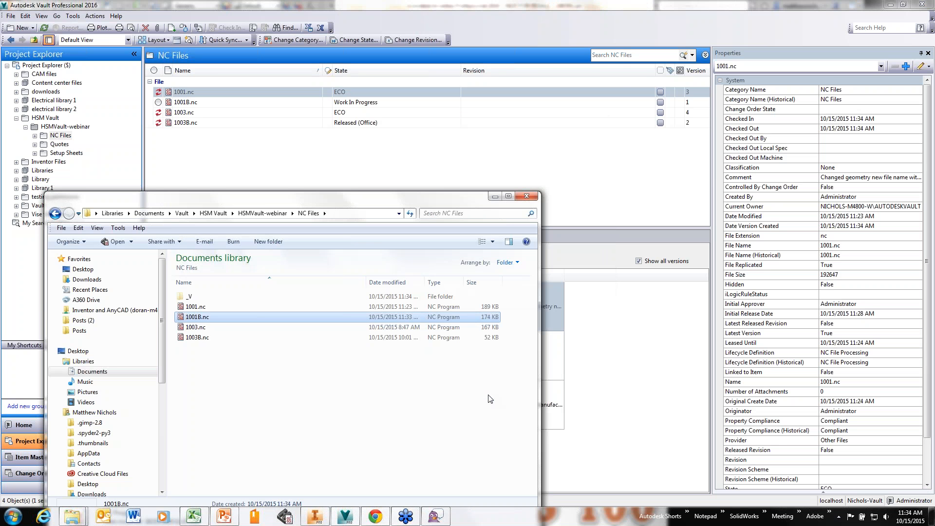
pyautogui.click(341, 156)
# Step: Change the lifecycle state of 1001B.nc to Released with the comment "Revised program released for manufacturing"
pyautogui.click(354, 103)
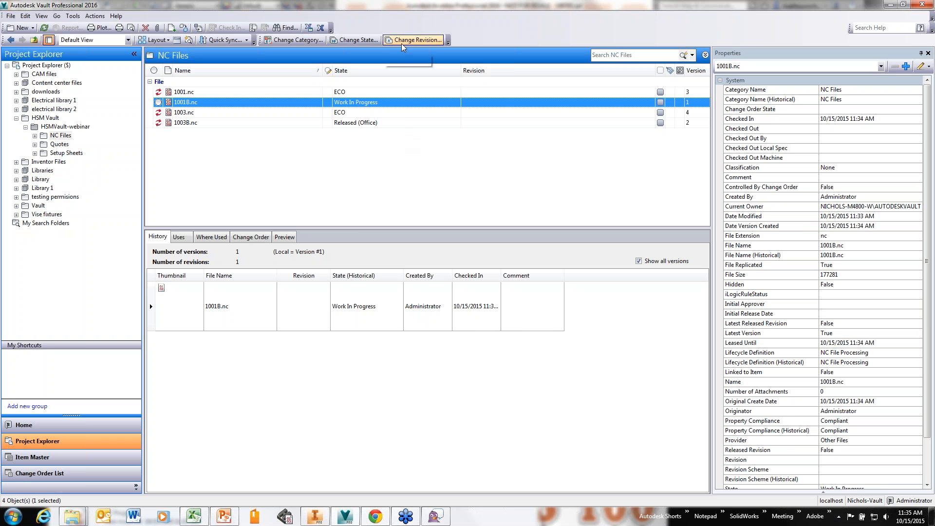
pyautogui.rightClick(348, 107)
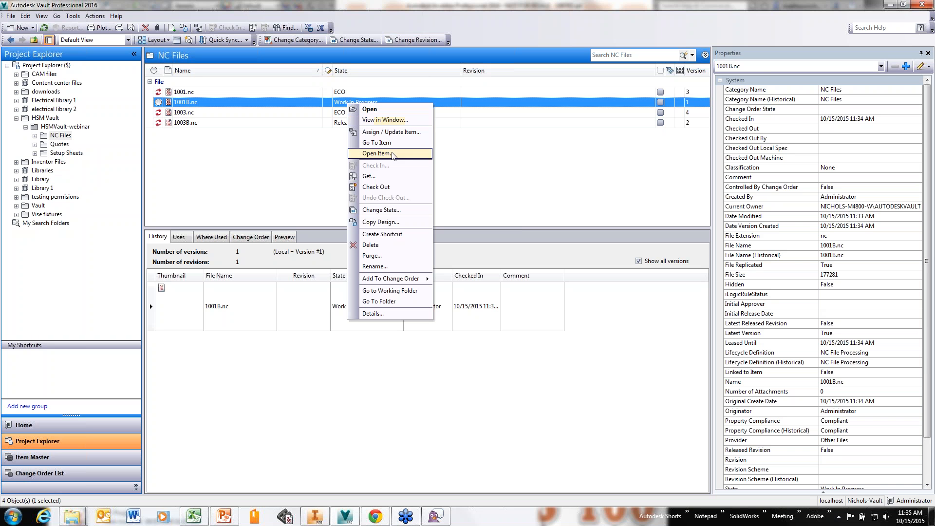
pyautogui.click(381, 210)
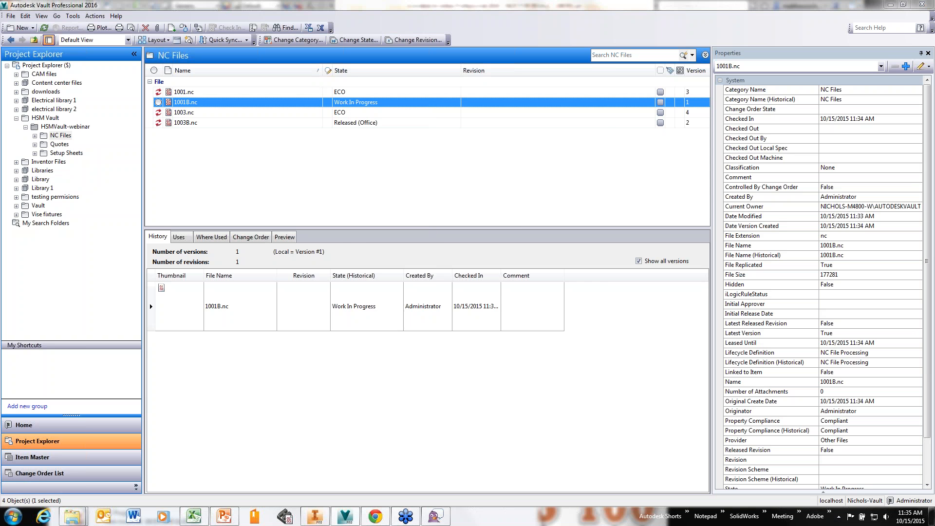
pyautogui.click(506, 154)
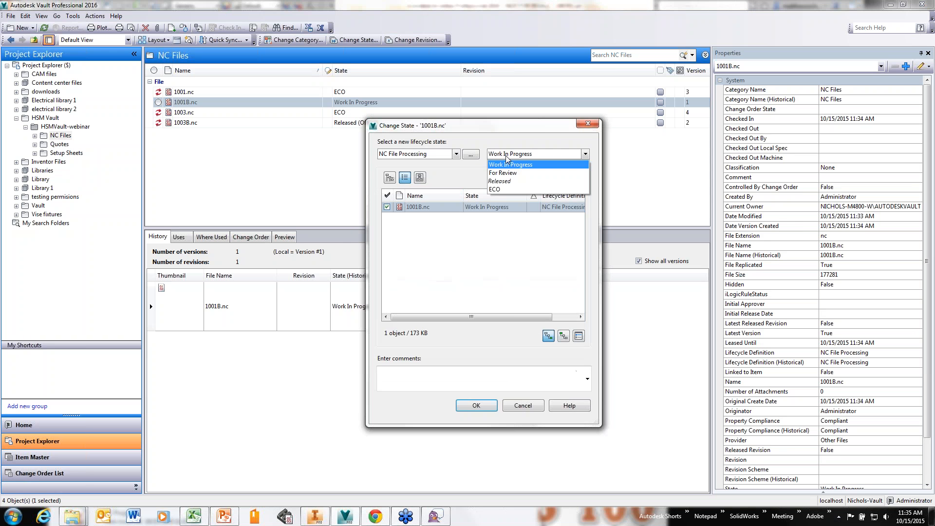
pyautogui.click(507, 180)
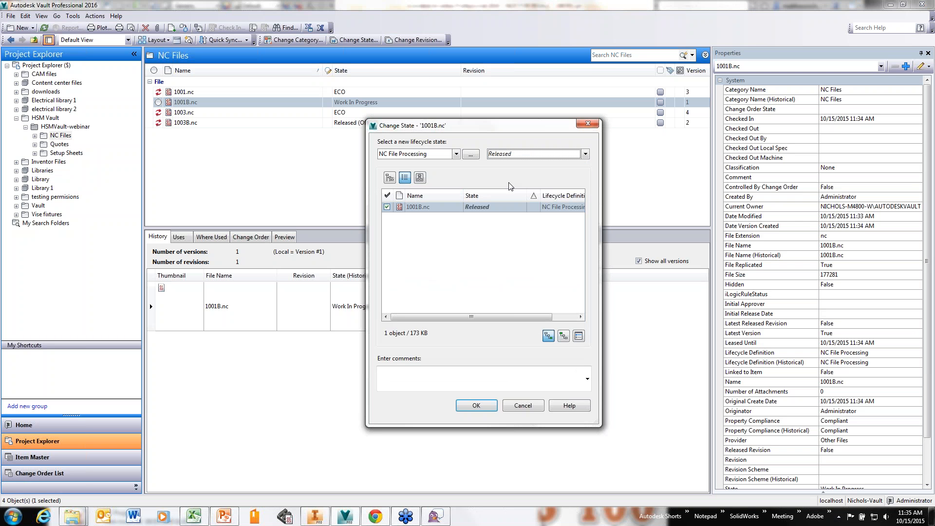
pyautogui.click(482, 385)
pyautogui.write('Revised program ')
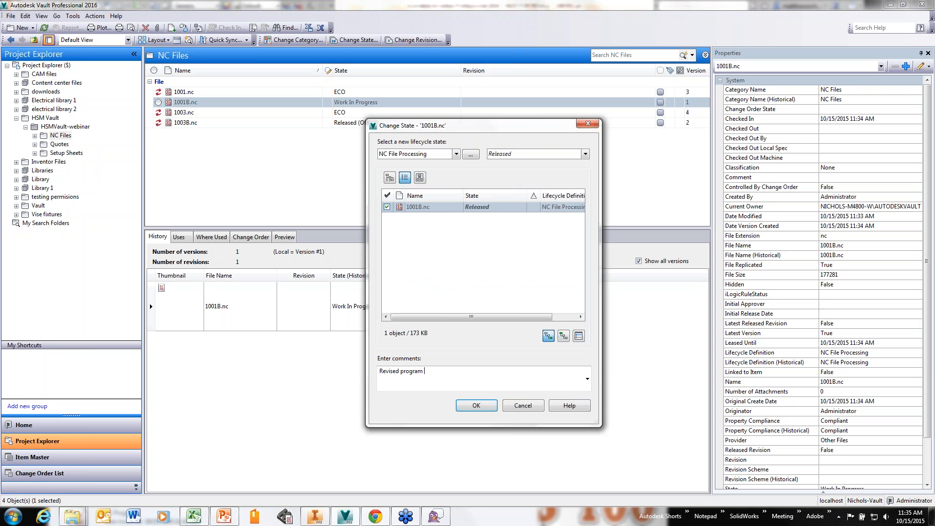
pyautogui.write('released for manufacturing')
pyautogui.click(478, 405)
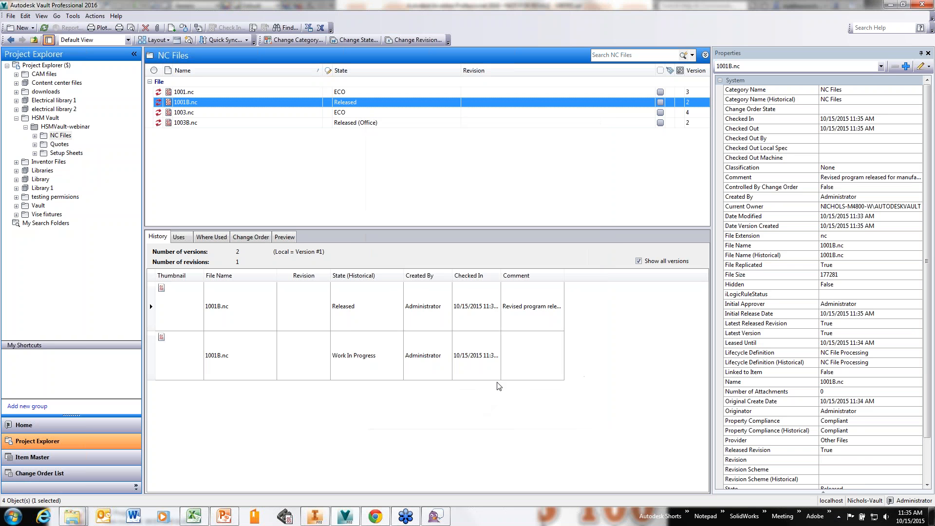
# Step: Switch to the Vault web client in Chrome and view the machinist's NC Files list and the Setup Sheets folder
pyautogui.click(375, 518)
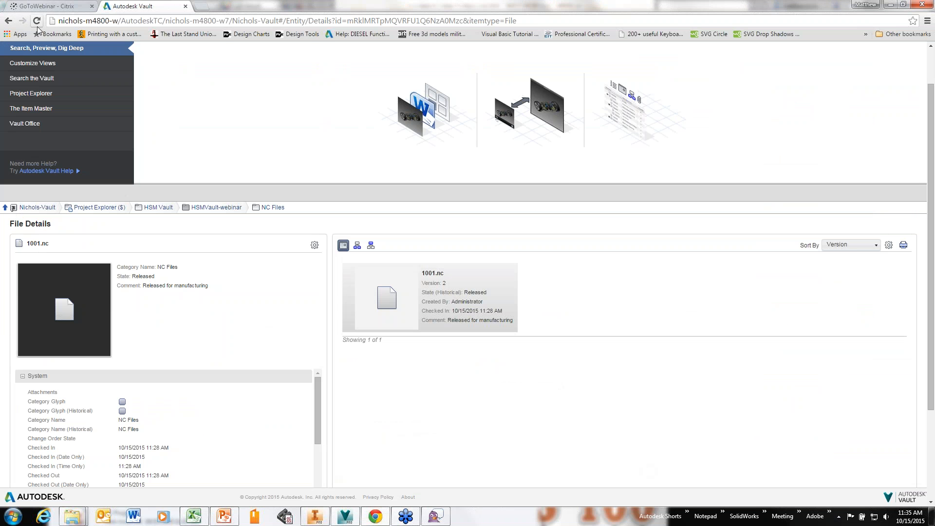
pyautogui.click(8, 21)
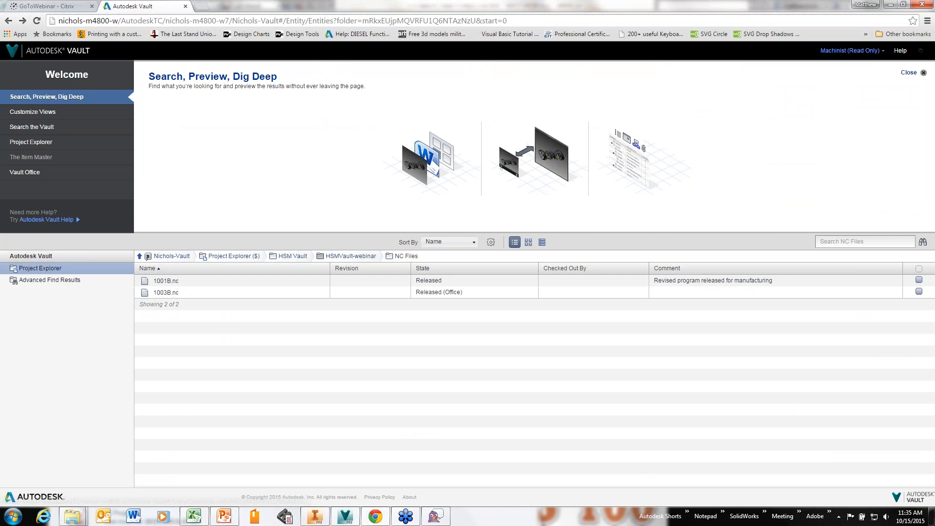
pyautogui.click(351, 256)
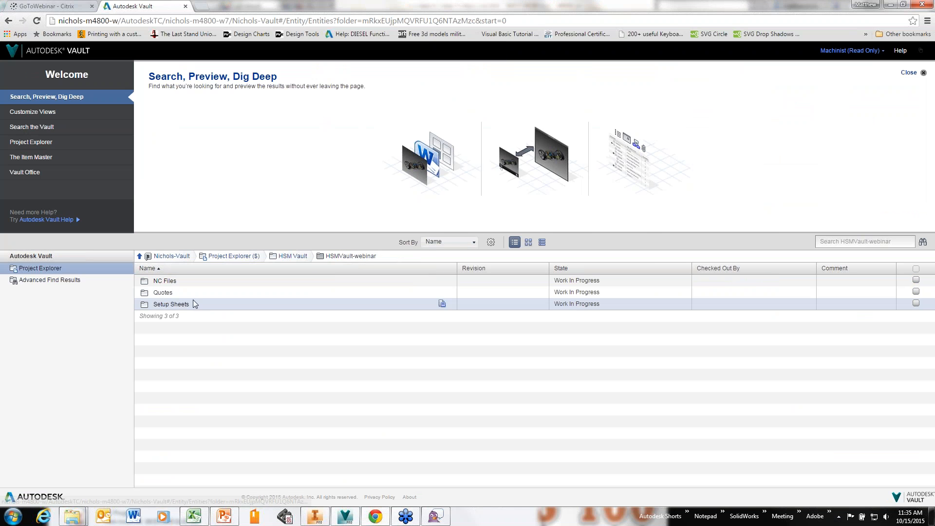
pyautogui.click(168, 304)
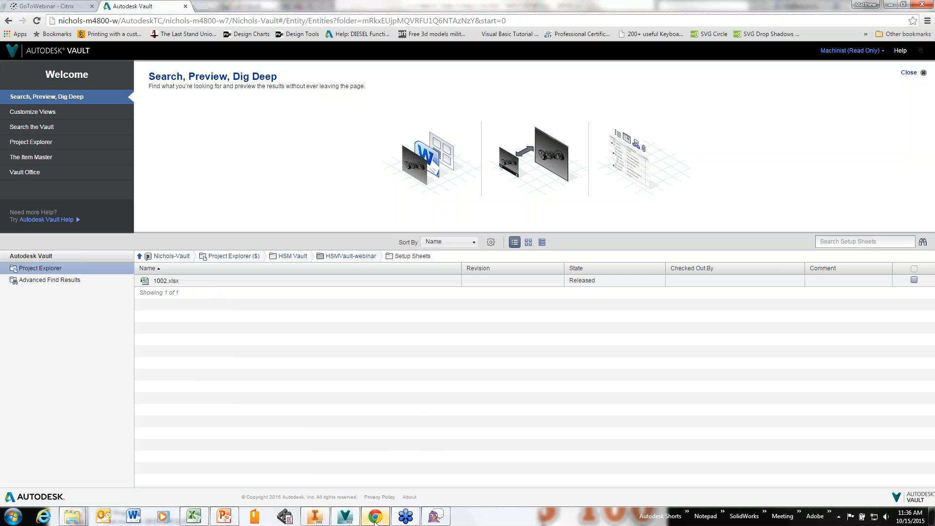
# Step: Switch to Inventor and inspect the engraved part number on the other side of 198765.ipt
pyautogui.click(316, 517)
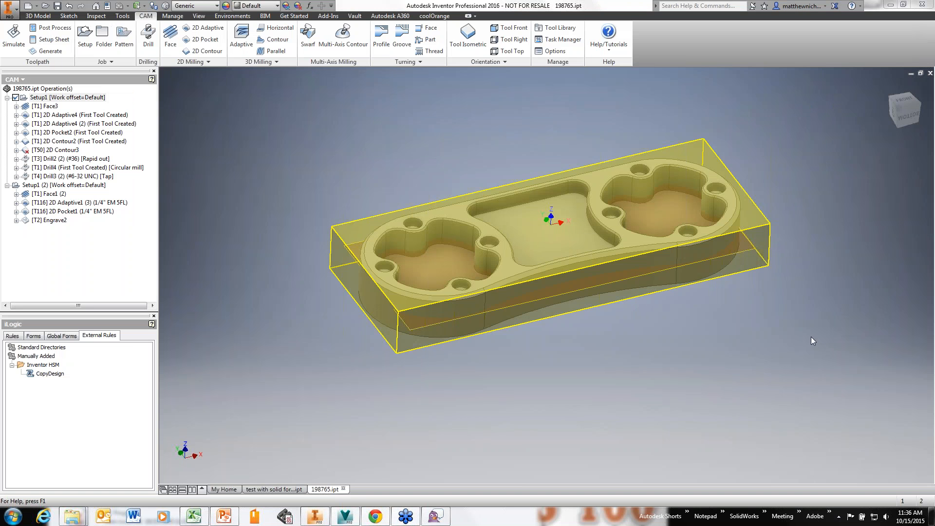
pyautogui.moveTo(415, 163); pyautogui.dragTo(345, 182, button='middle')
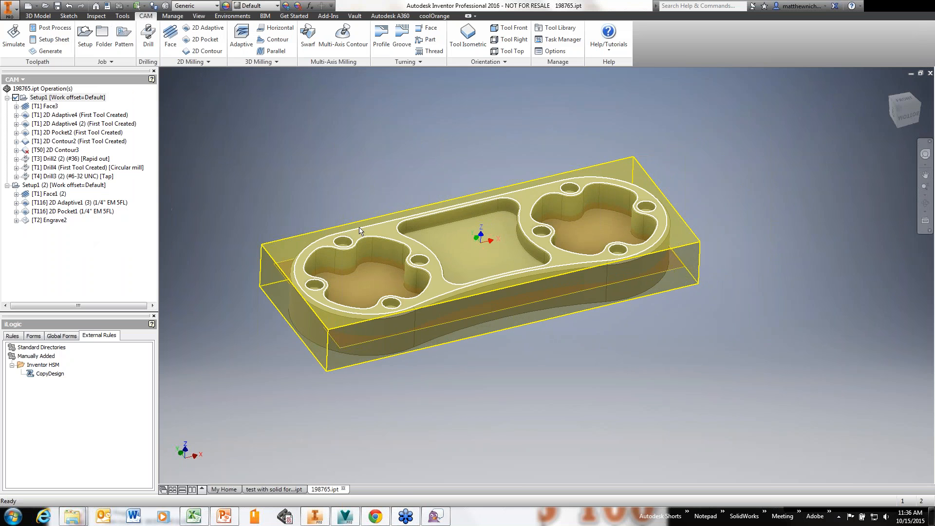
pyautogui.keyDown('shift'); pyautogui.moveTo(376, 265); pyautogui.dragTo(502, 138, button='middle'); pyautogui.keyUp('shift')
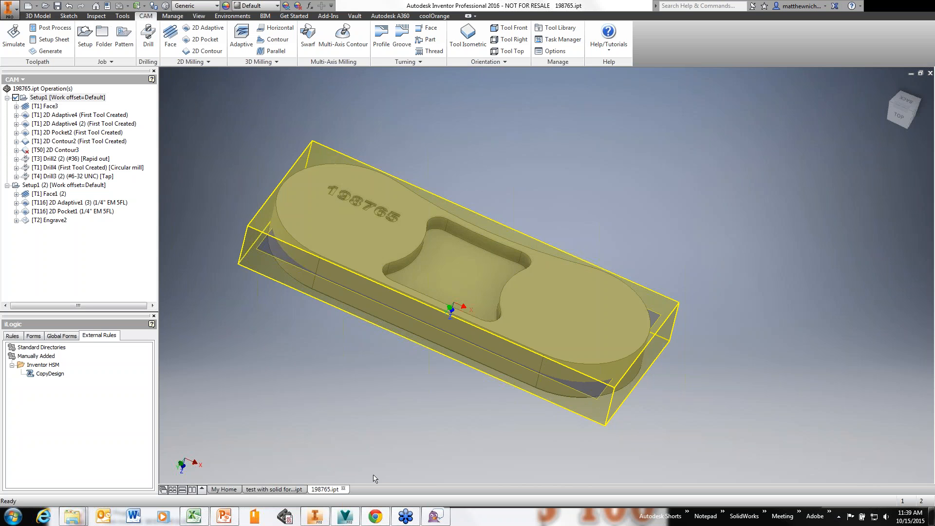
# Step: Switch to Vault and view the version histories of 198762.ipt and 198764.ipt in the HSMVault-webinar folder
pyautogui.click(346, 517)
pyautogui.click(193, 137)
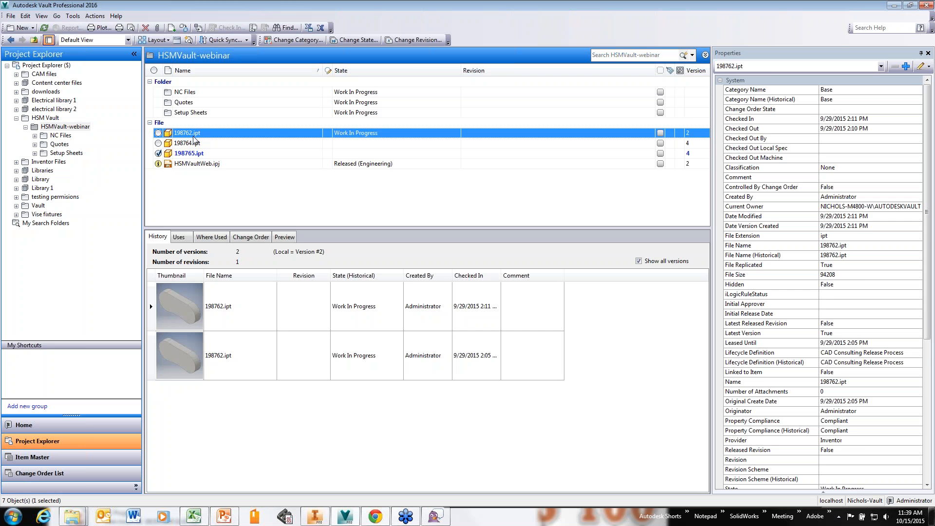
pyautogui.click(194, 143)
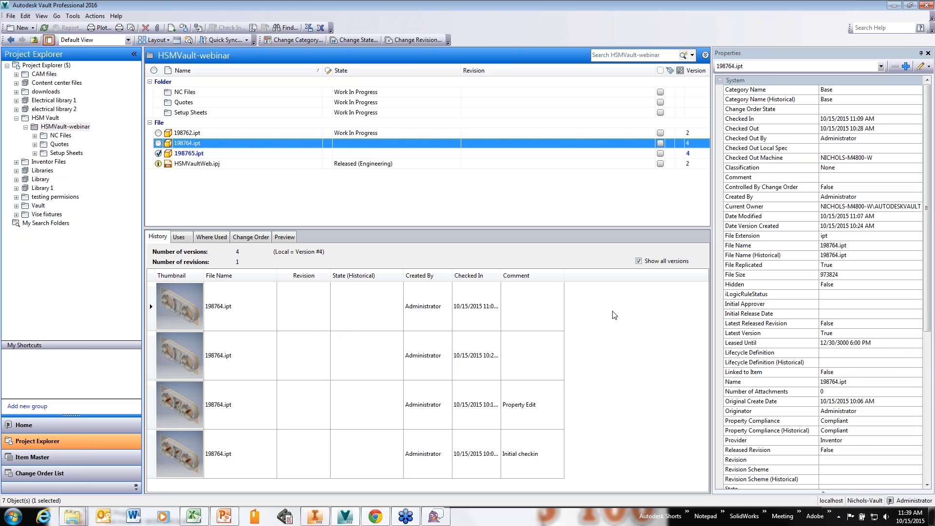
# Step: Examine the earlier versions of 198764.ipt in its history, including the properties and available retrieval commands of the initial check-in version
pyautogui.click(872, 344)
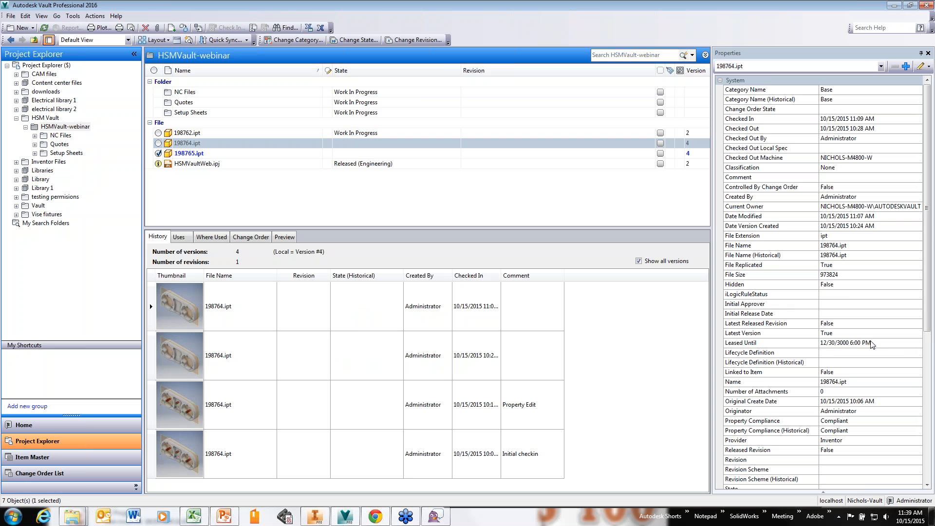
pyautogui.click(618, 323)
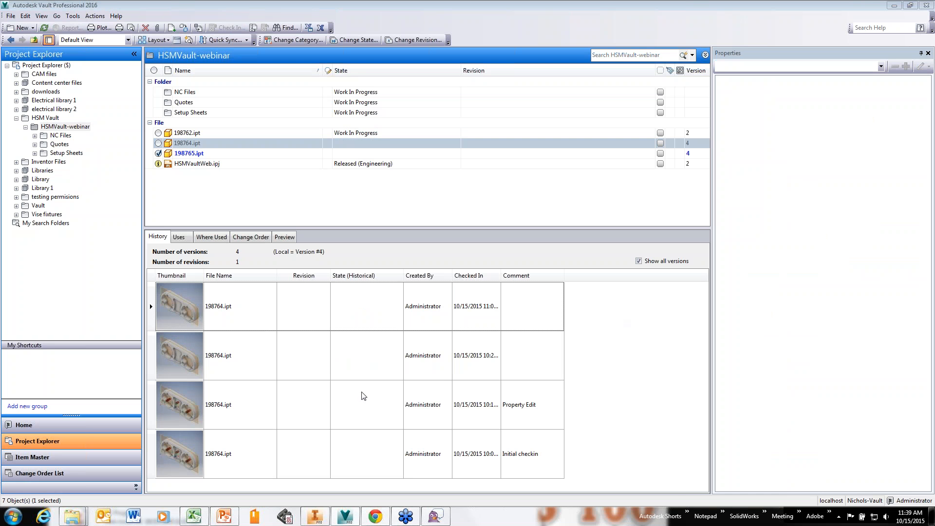
pyautogui.click(231, 455)
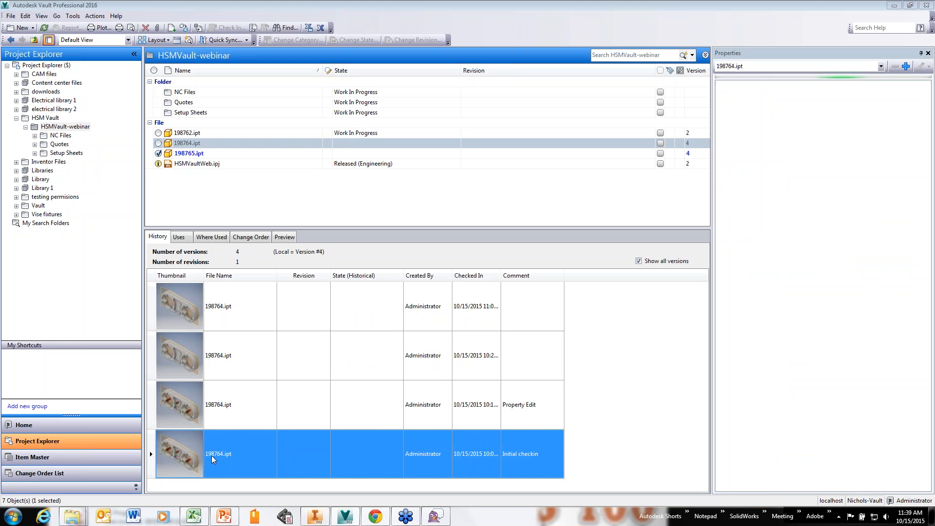
pyautogui.rightClick(232, 454)
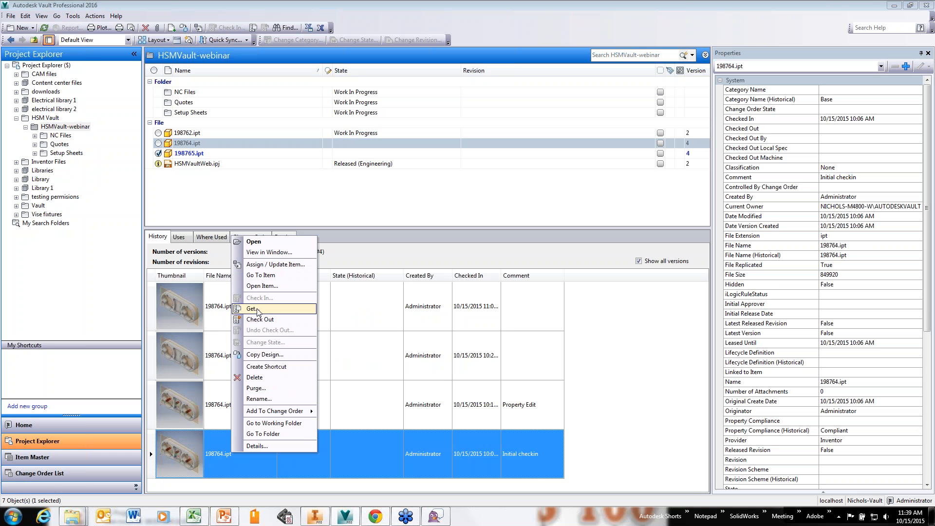
pyautogui.click(604, 364)
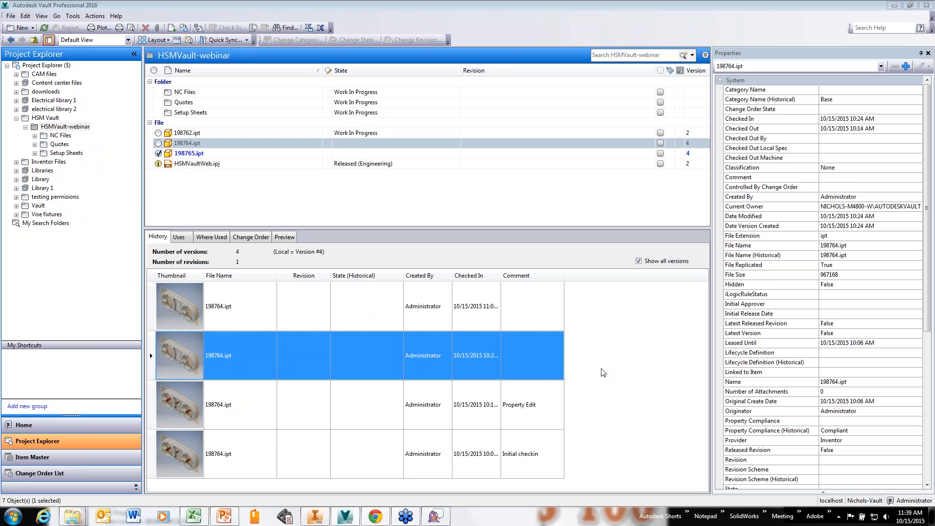
pyautogui.click(838, 325)
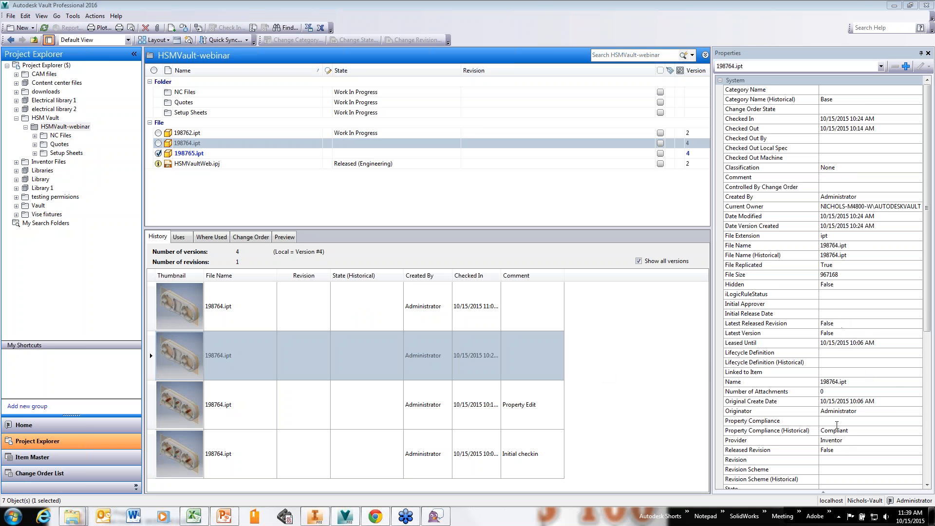